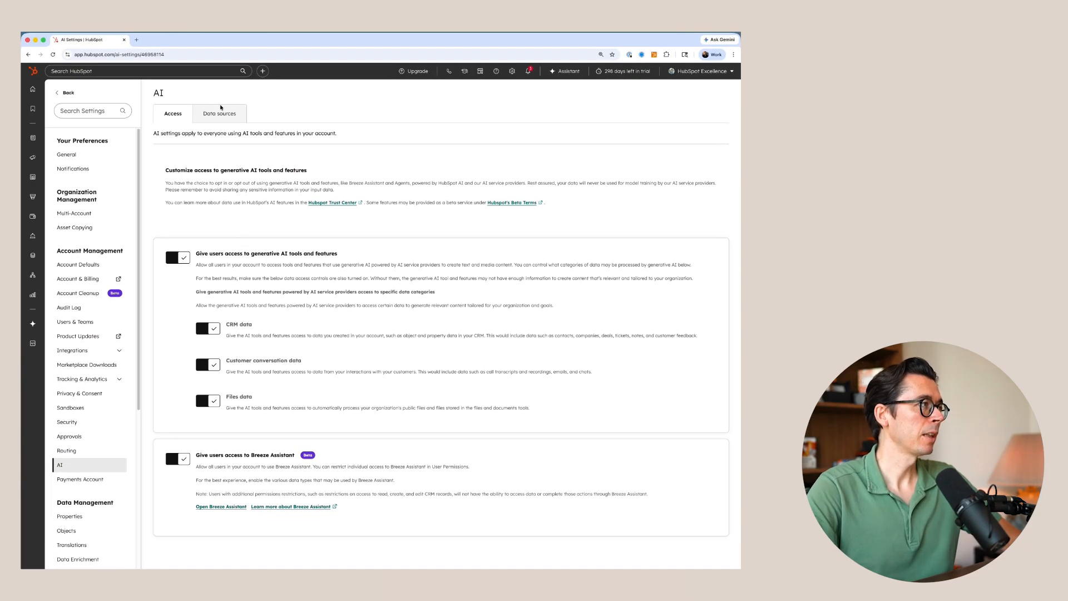
- Open My brand kit from the AI data sources and review its brand kit, brand voice and additional context sections
click(220, 112)
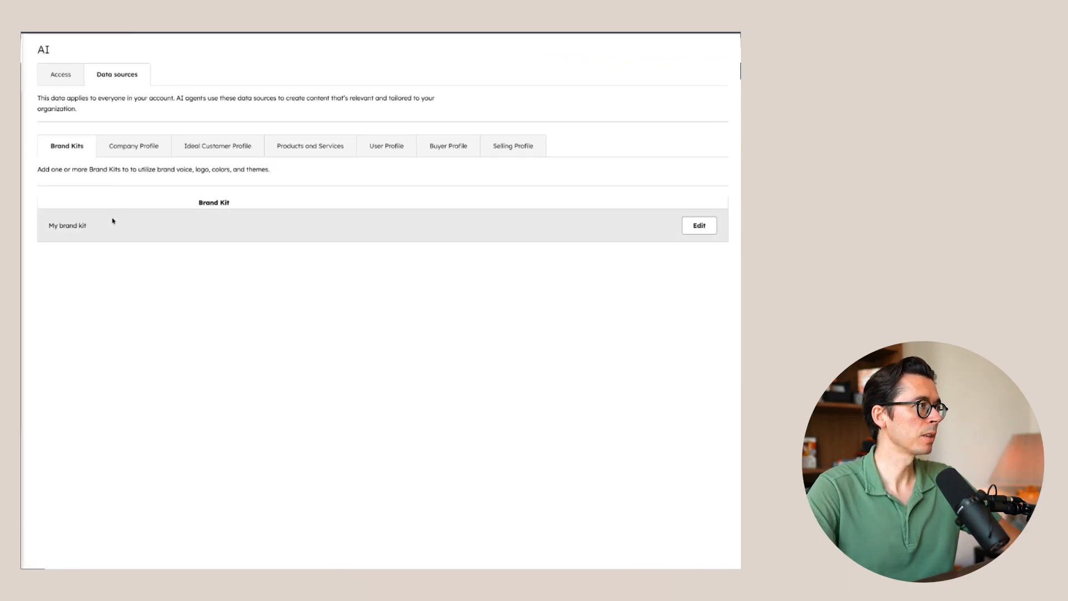
click(699, 225)
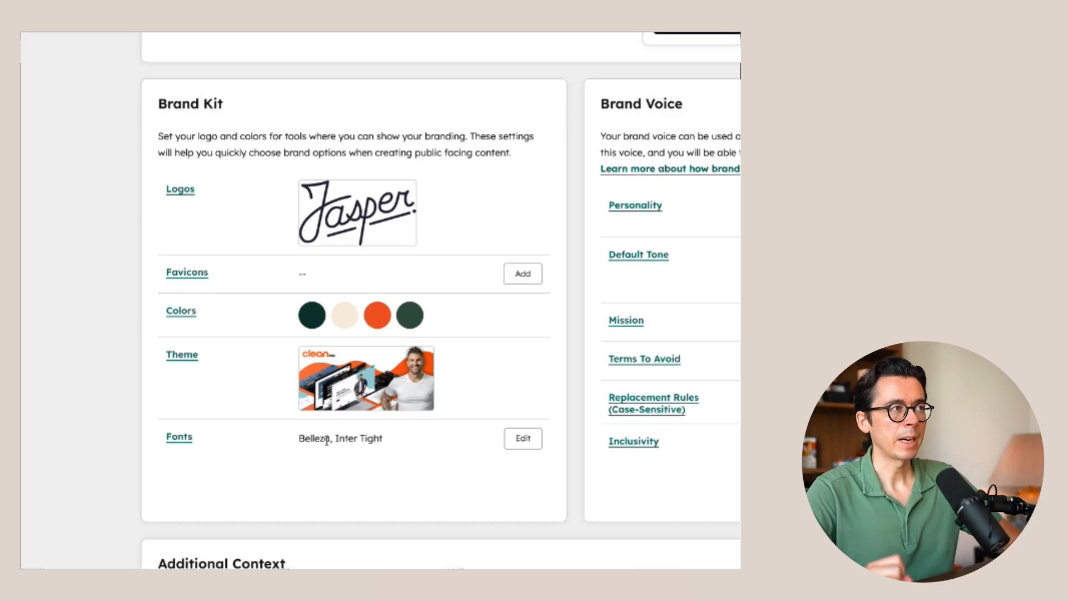
scroll(327, 438, down, 5)
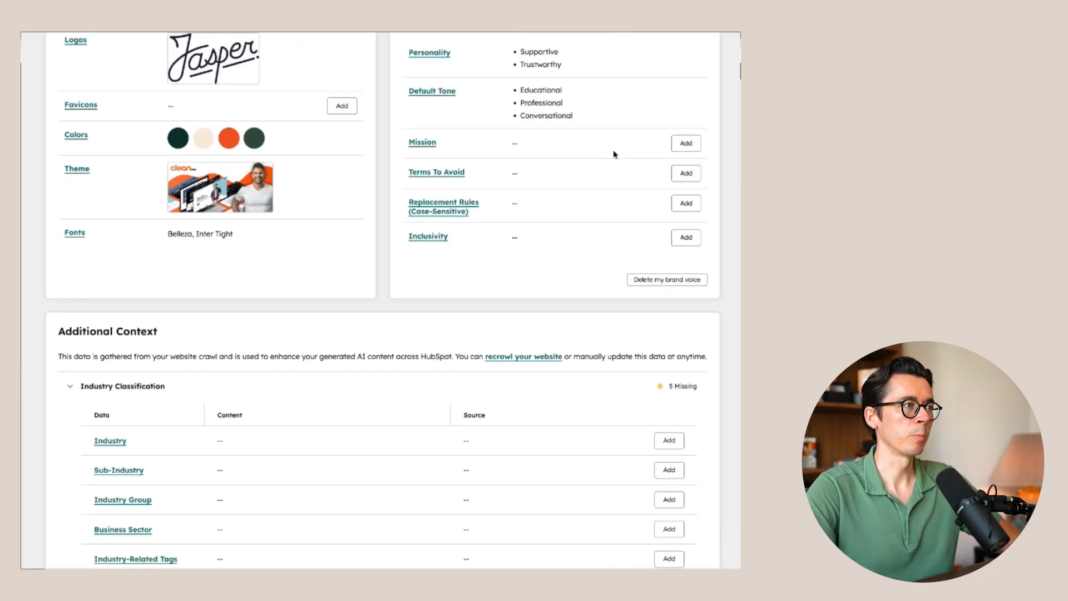
scroll(578, 217, down, 4)
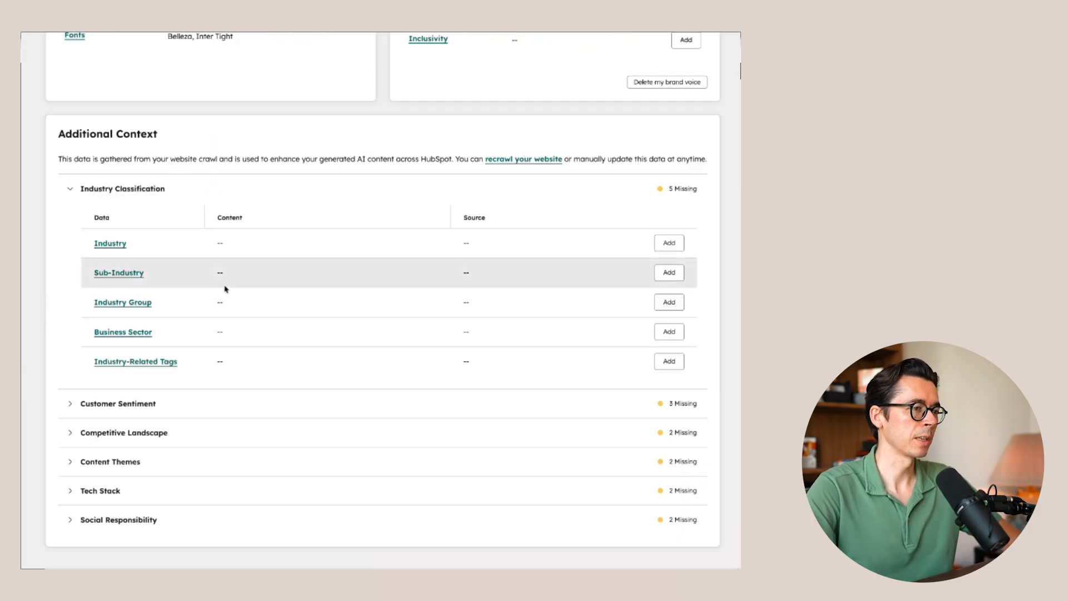
scroll(226, 289, up, 10)
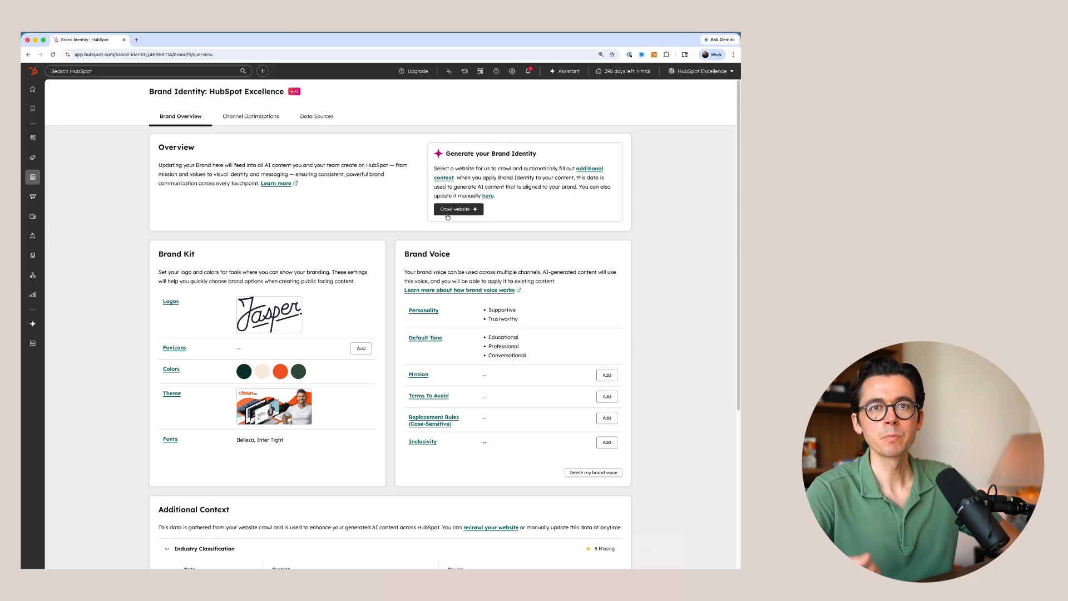
- Add Dynamic to the brand voice's personality characteristics and save the update
mouse_move(503, 316)
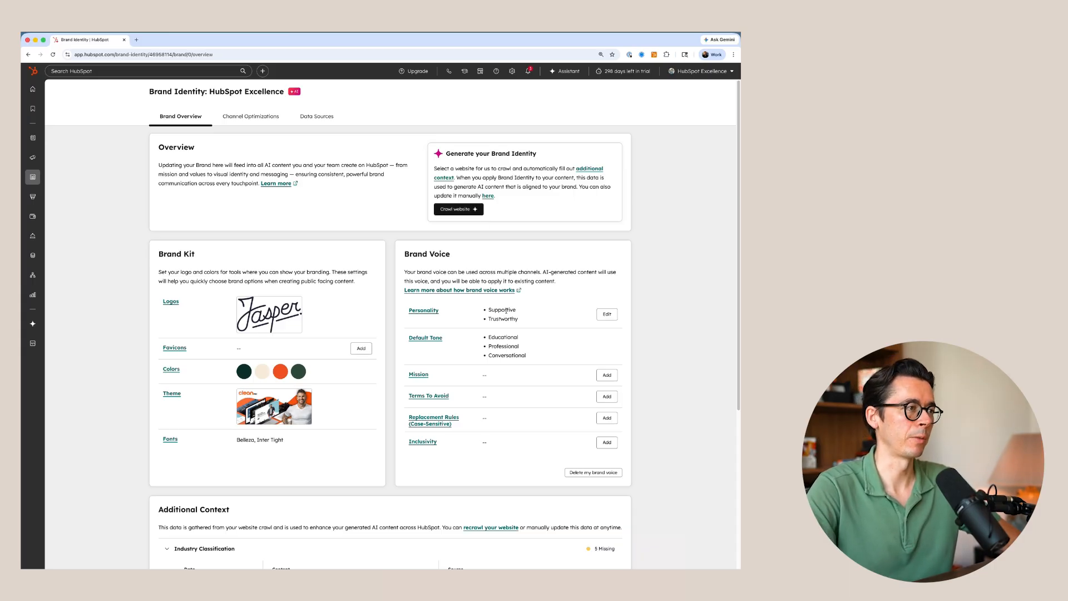
scroll(528, 287, down, 3)
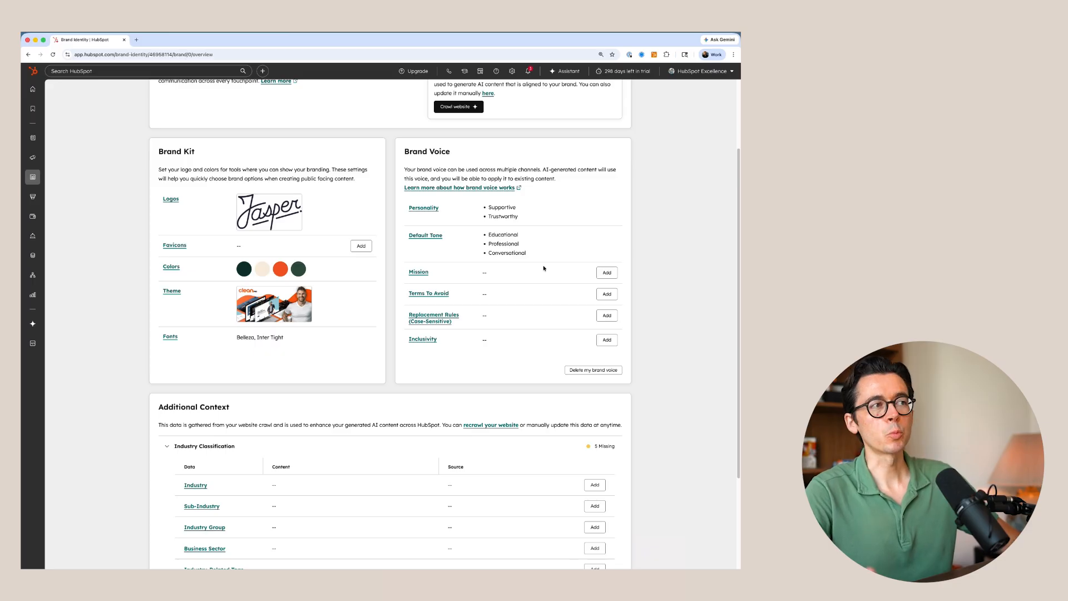
click(606, 212)
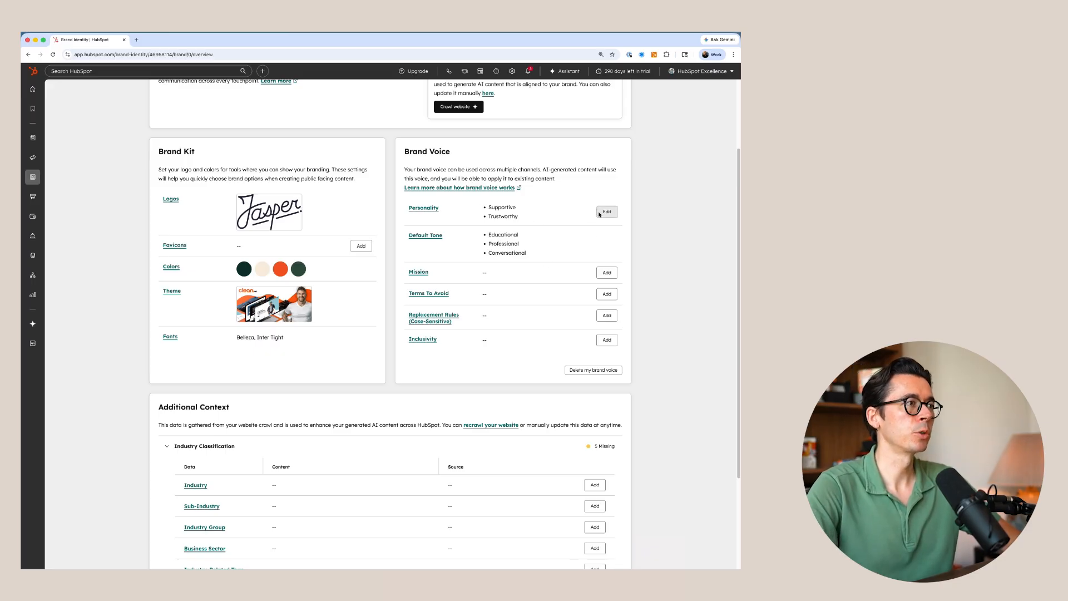
click(660, 138)
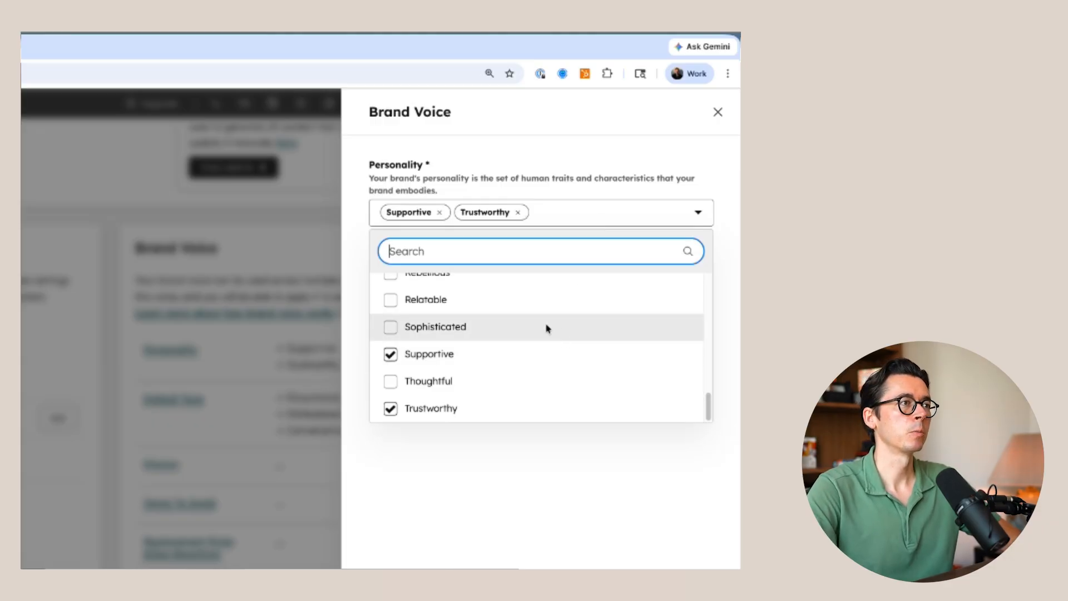
scroll(546, 328, up, 15)
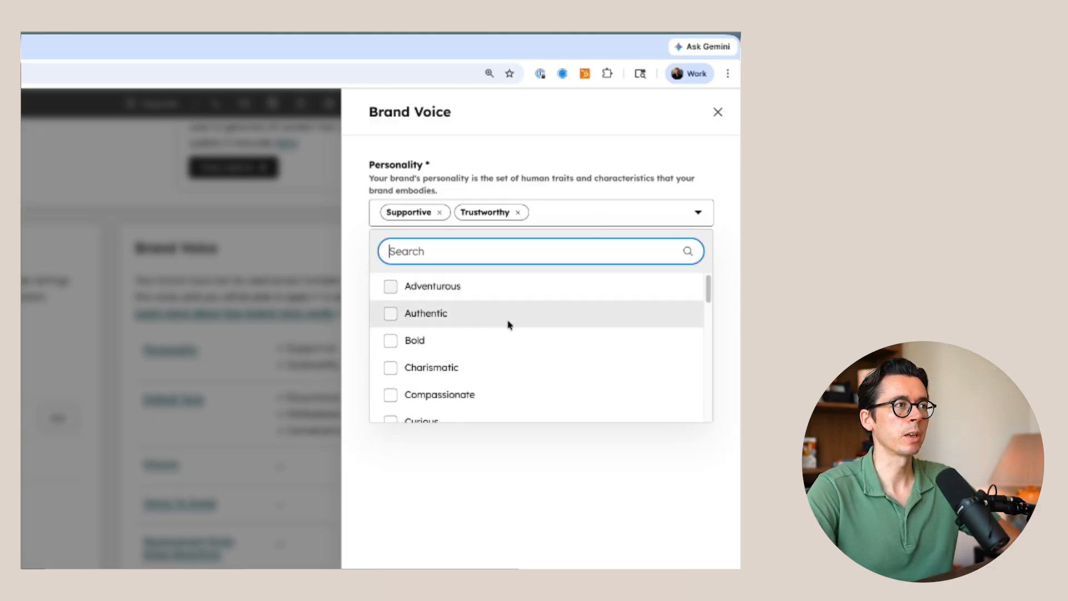
scroll(509, 325, down, 5)
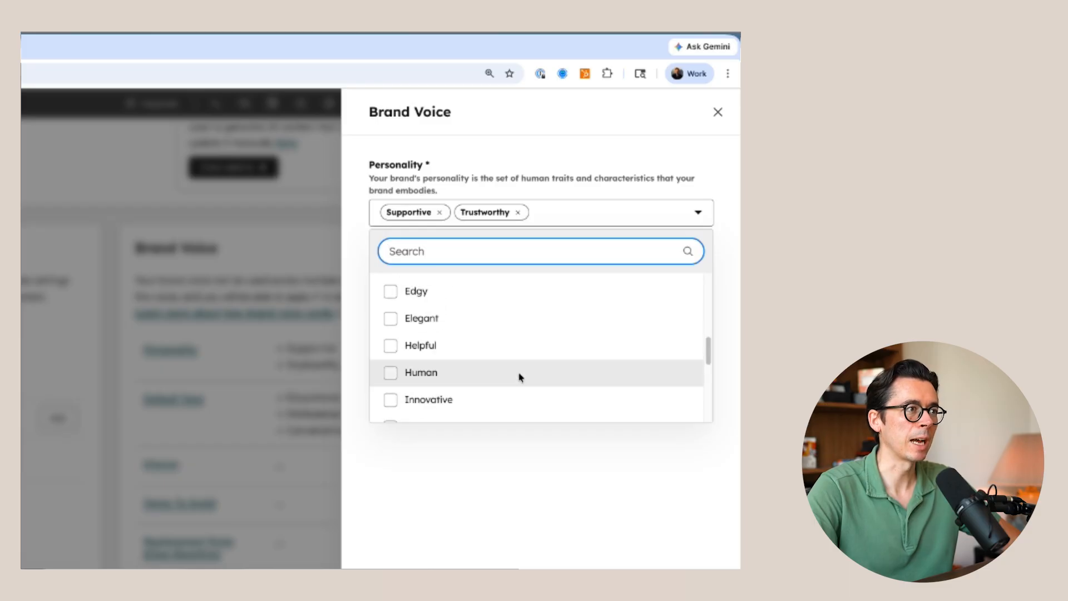
scroll(495, 350, up, 3)
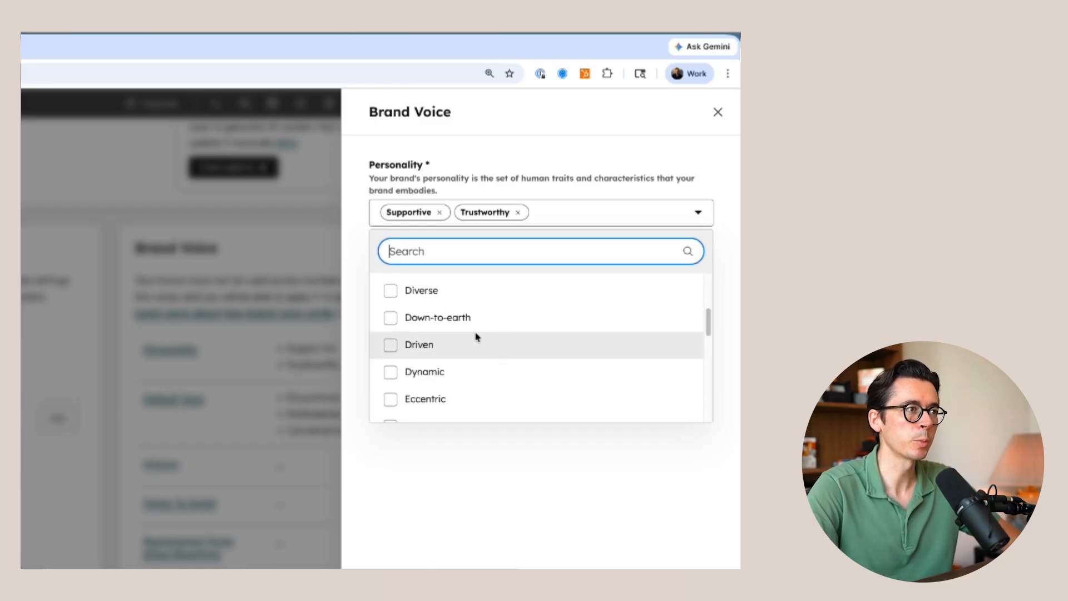
scroll(478, 350, down, 10)
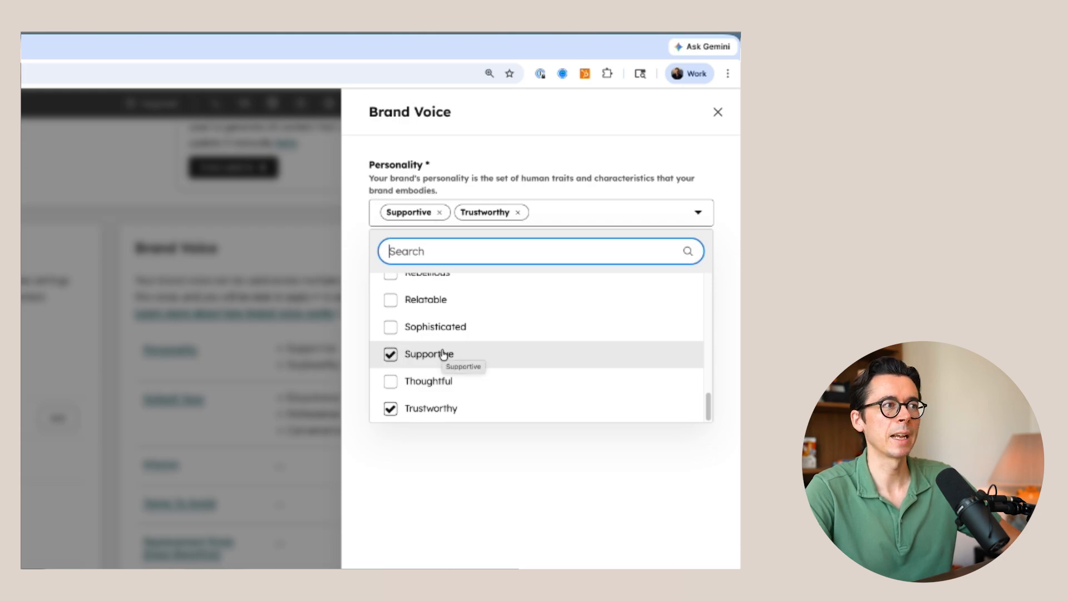
scroll(501, 395, up, 10)
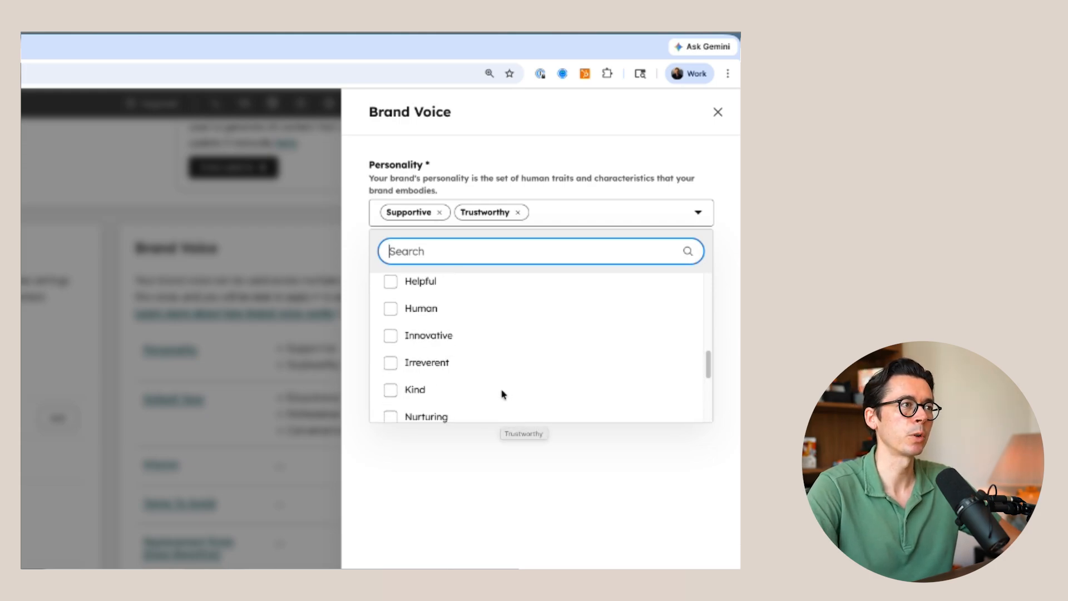
scroll(439, 398, down, 1)
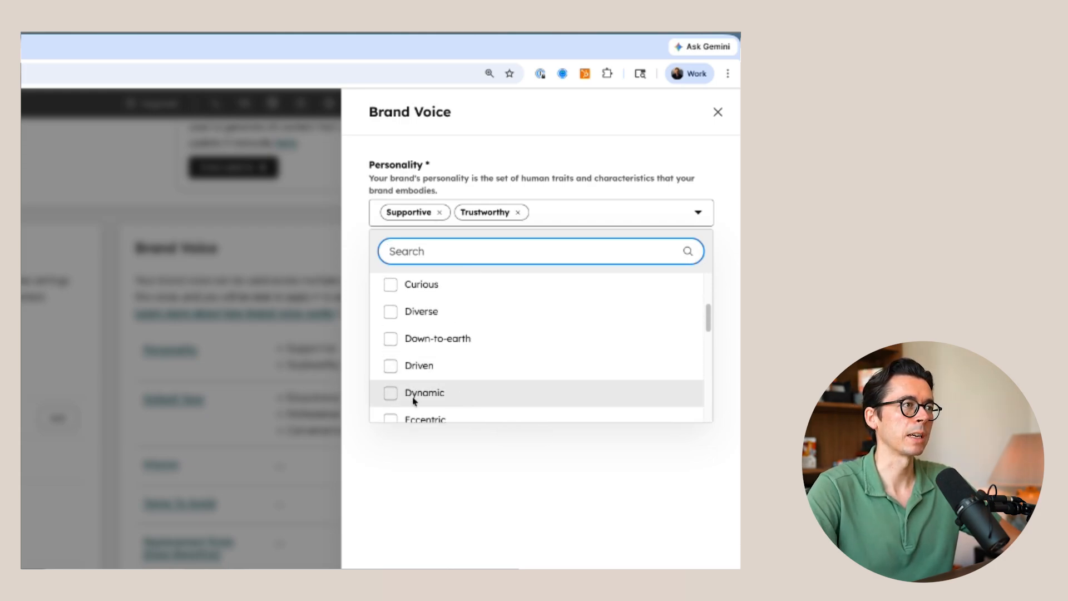
click(392, 394)
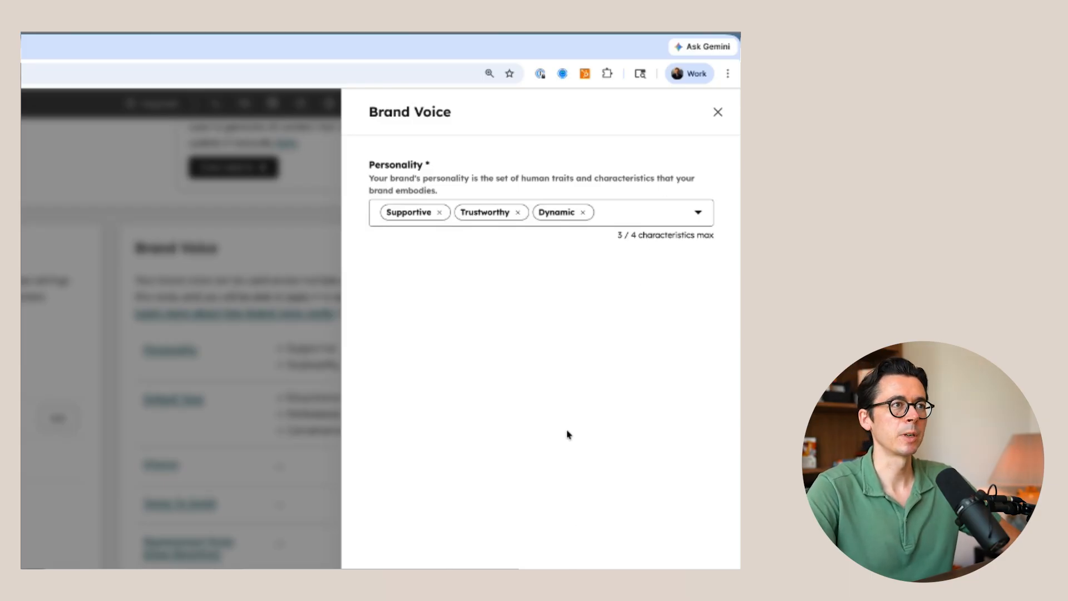
click(553, 560)
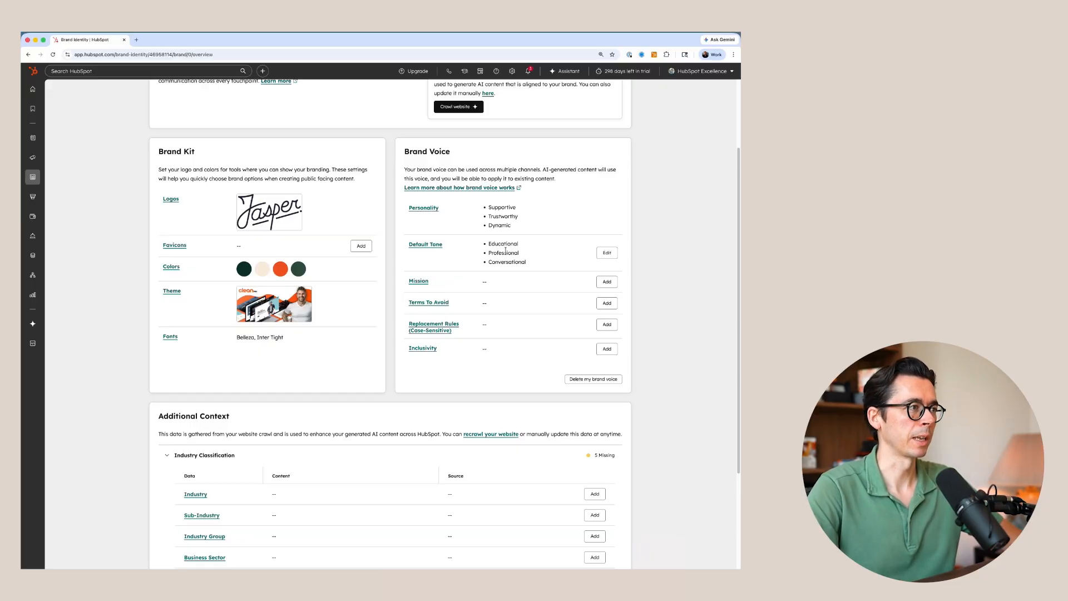
- Examine the characteristics available for the brand voice's default tone, leaving the selection as it is
click(607, 253)
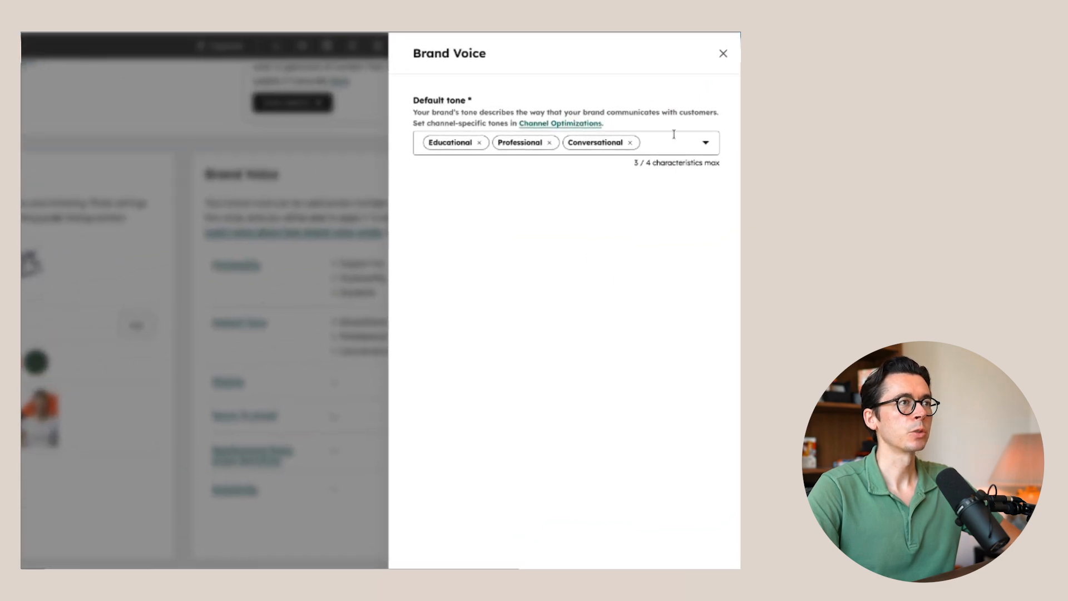
click(674, 134)
scroll(567, 267, down, 2)
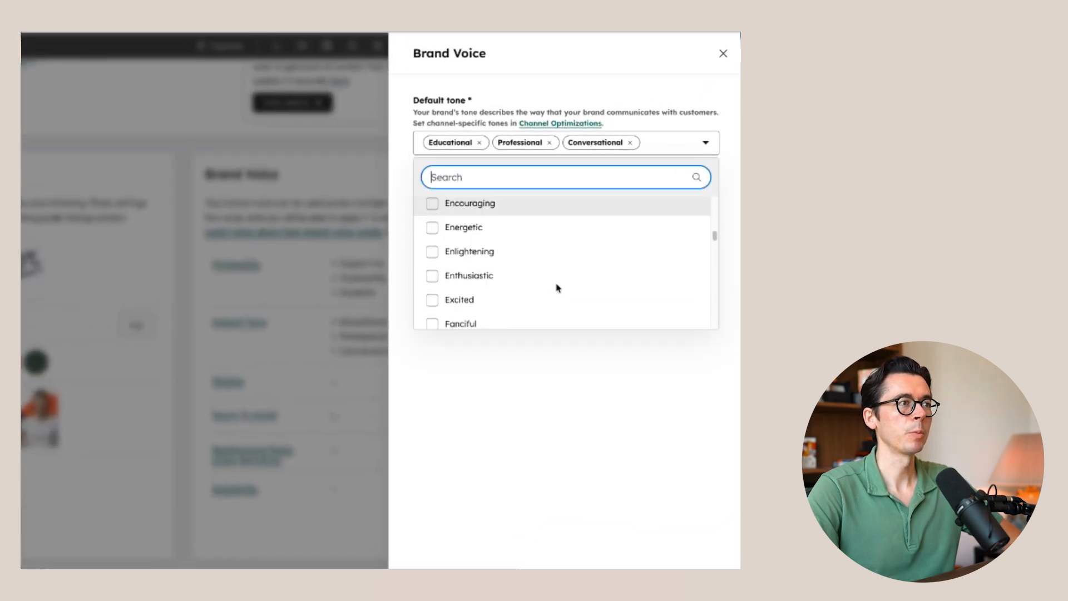
scroll(542, 245, up, 1)
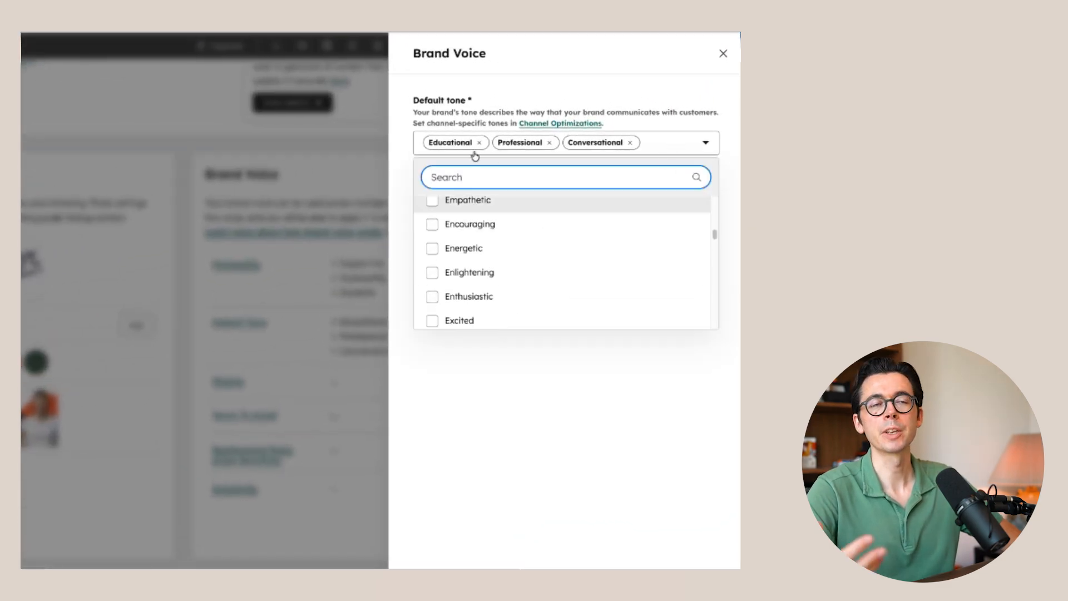
scroll(551, 256, down, 4)
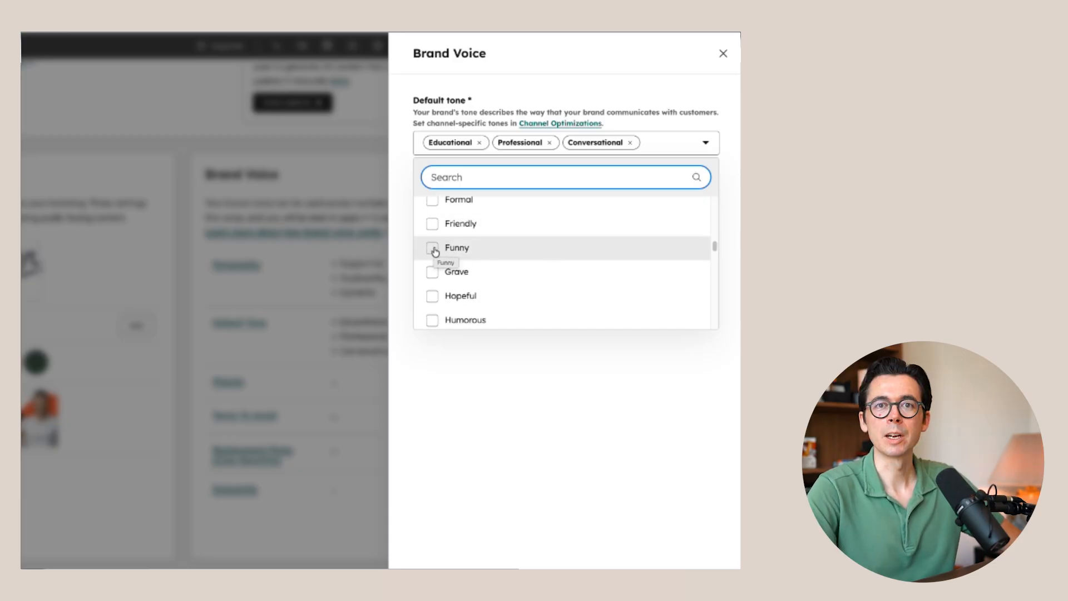
scroll(513, 285, up, 2)
scroll(512, 286, down, 5)
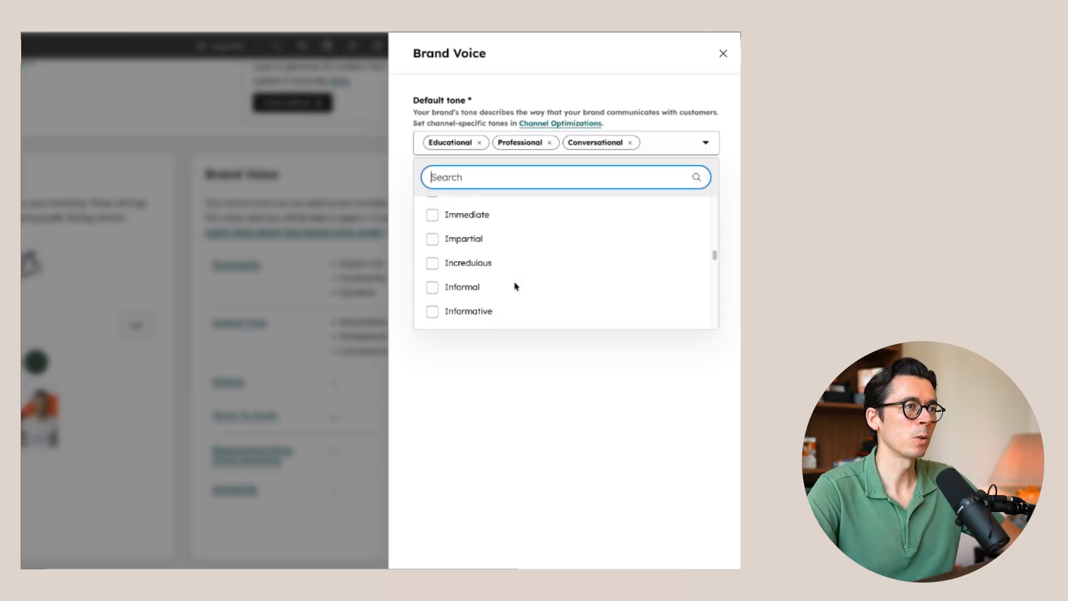
scroll(511, 286, down, 10)
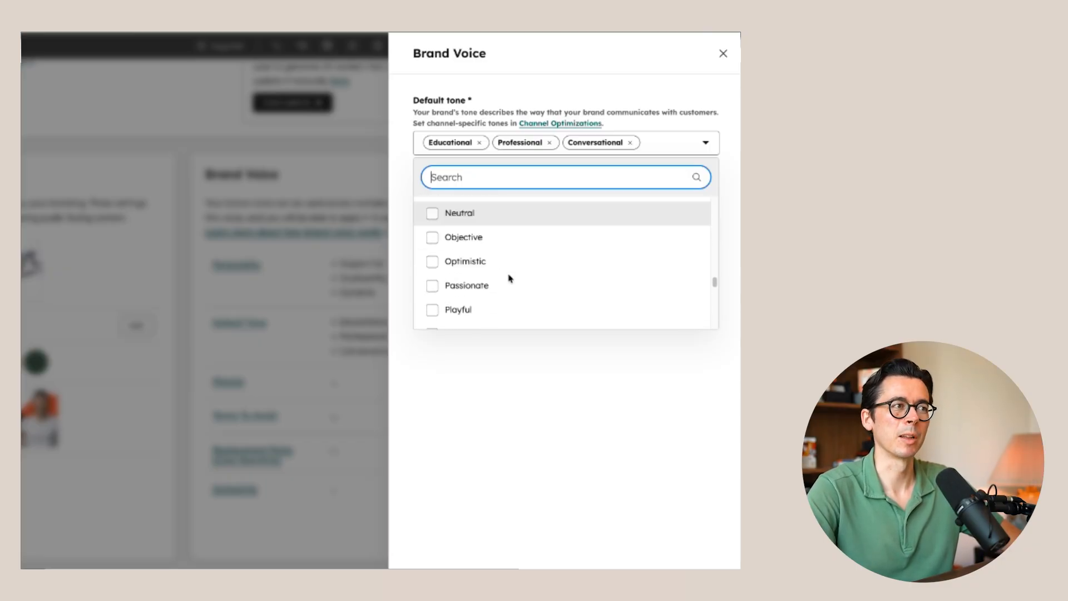
scroll(505, 282, down, 6)
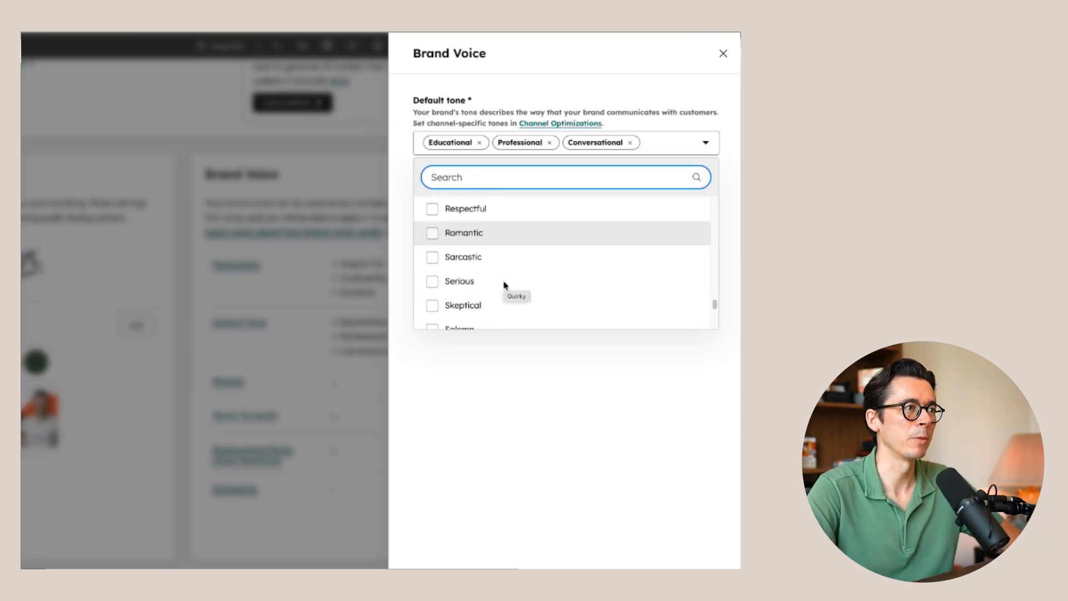
scroll(515, 252, up, 3)
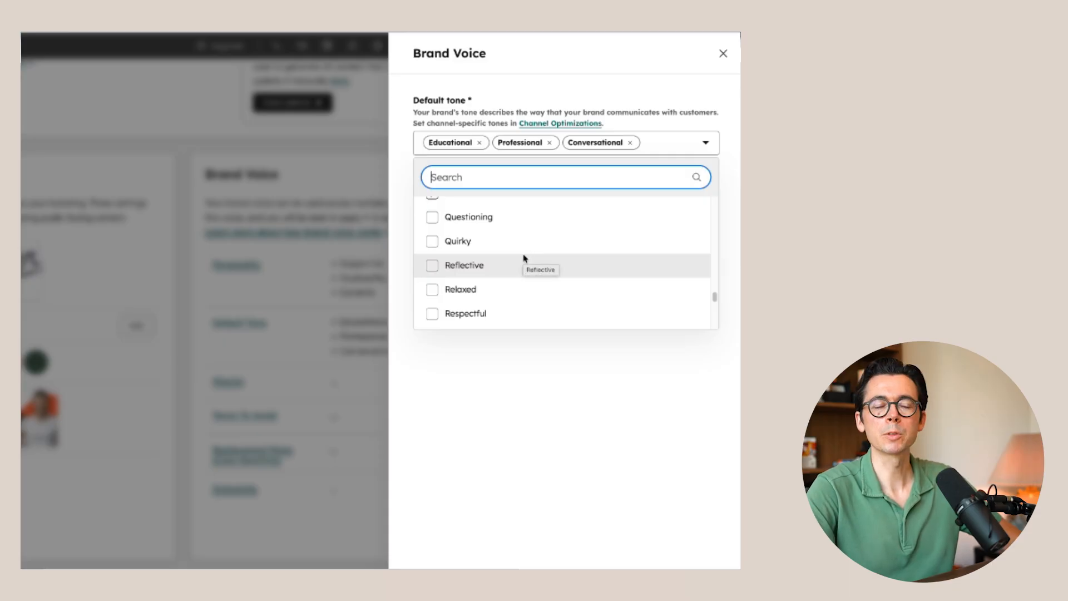
click(596, 437)
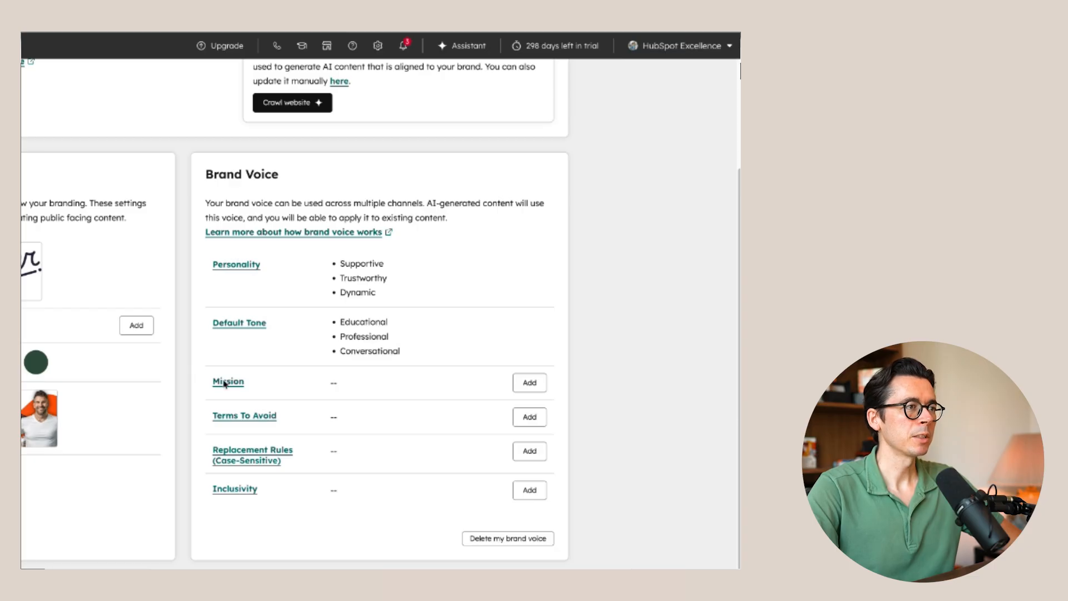
- Set the brand voice's mission to "We help mid-market companies manage their internal communications." and save it
click(525, 382)
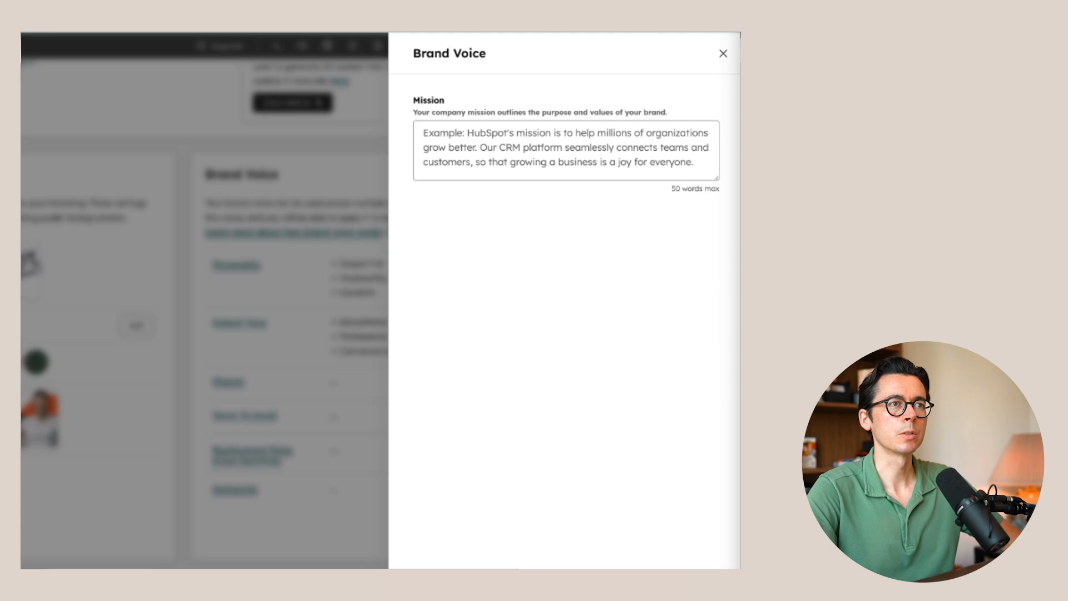
click(504, 149)
text(A B2B SaaS platform that helps mid-market companies manage internal communications.)
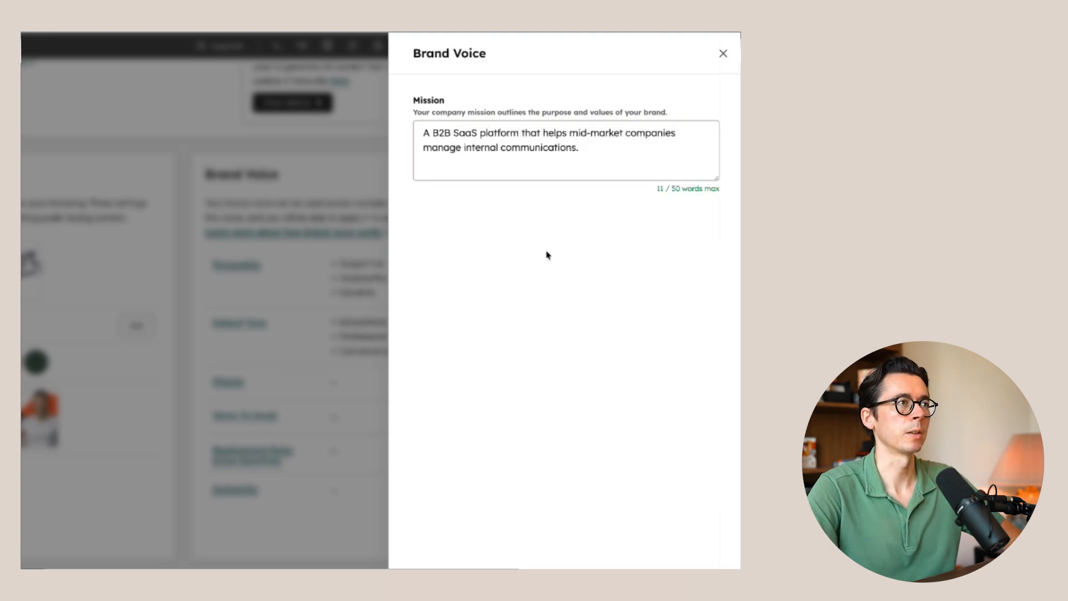
drag(541, 132, 424, 135)
text(We)
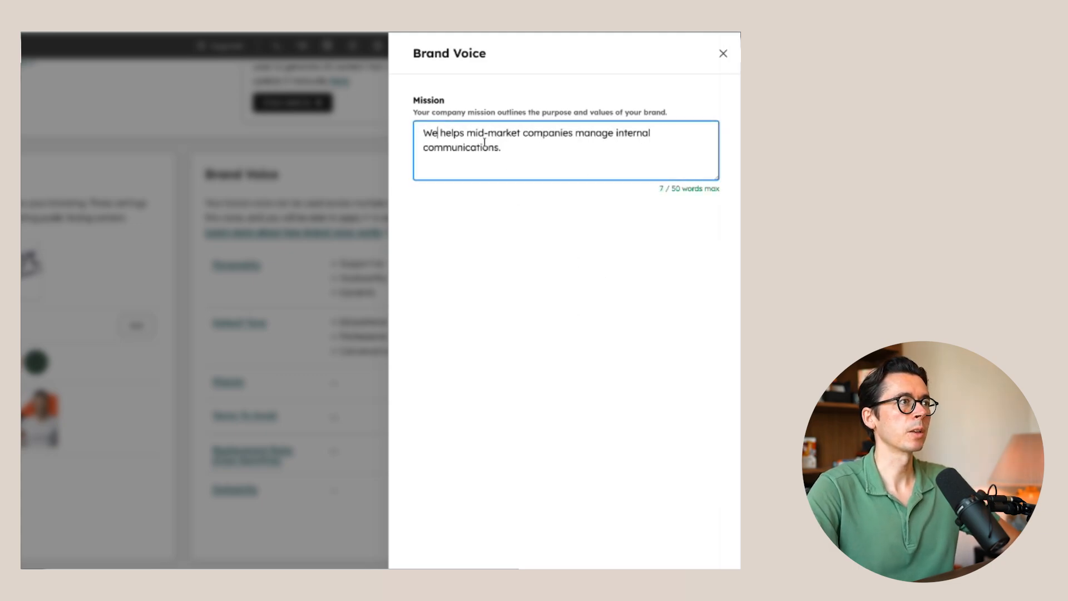
click(464, 134)
key(BackSpace)
click(584, 147)
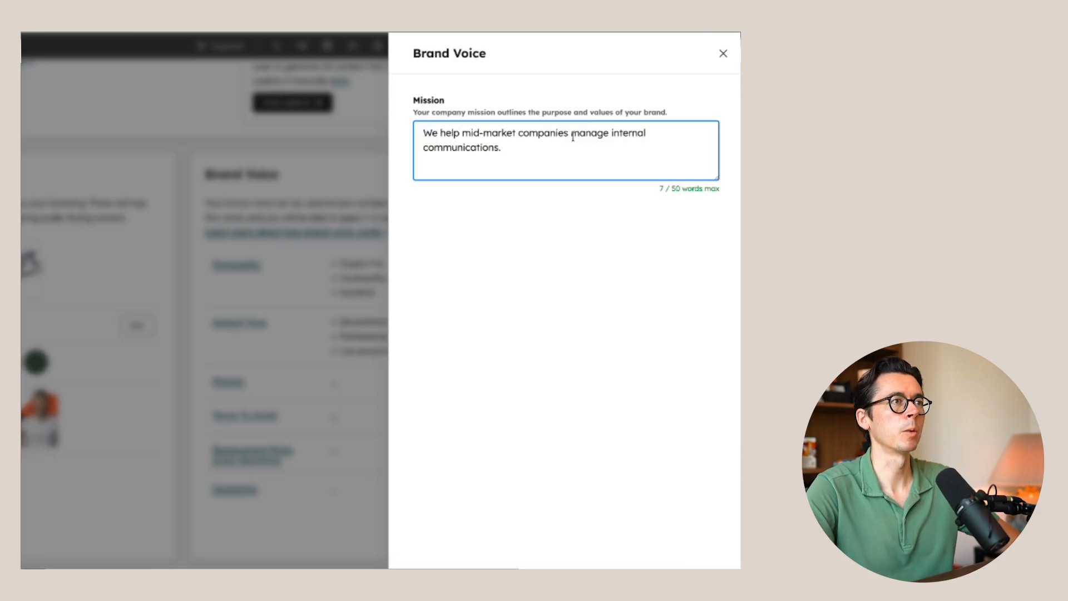
click(607, 133)
text(their)
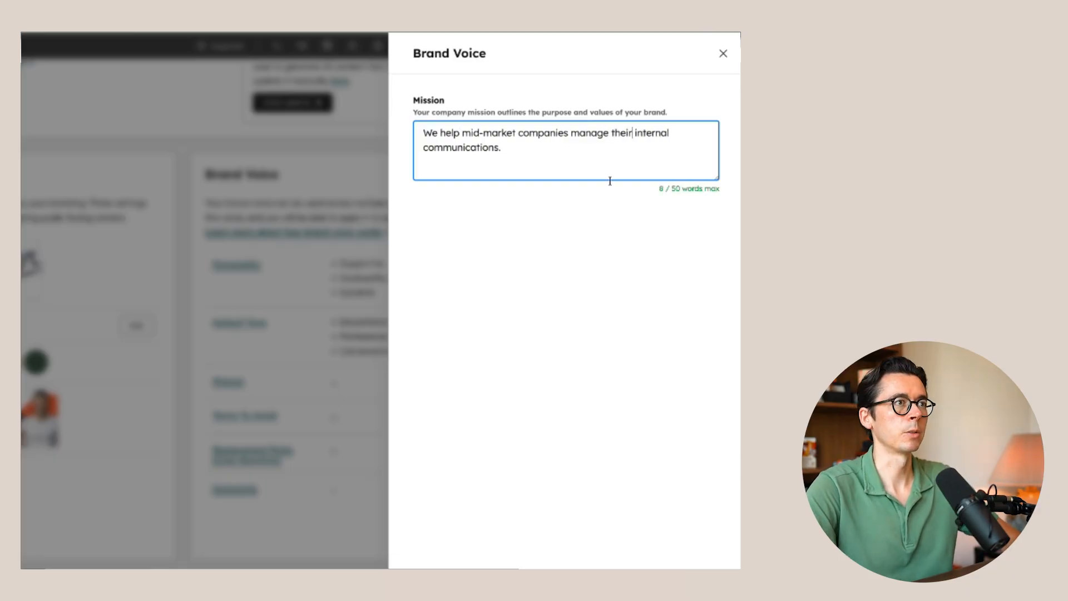
click(586, 461)
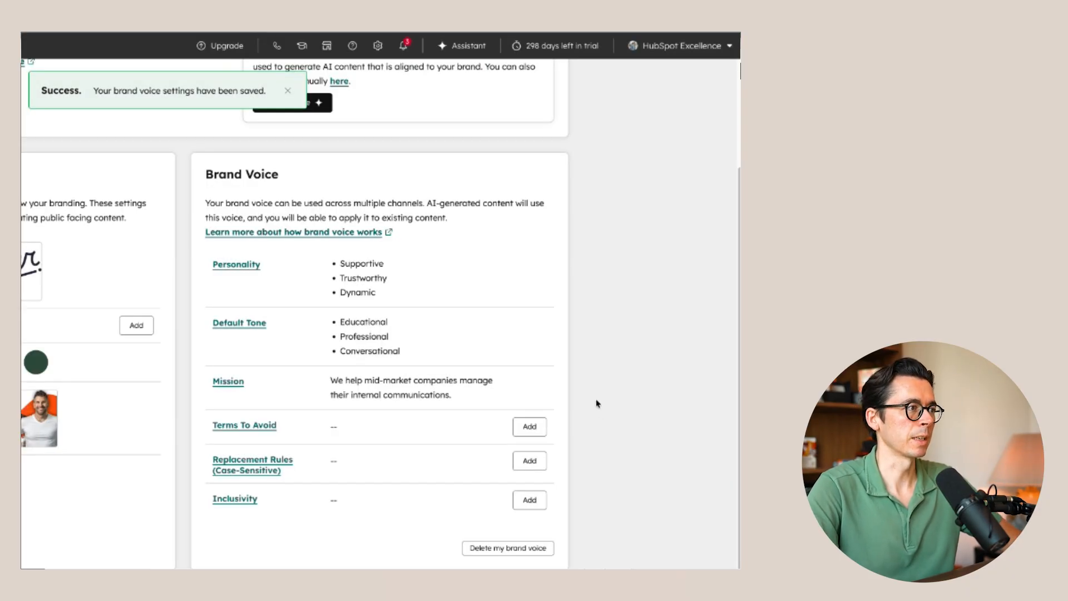
- Examine the brand voice's terms to avoid setting and close it without adding a term
click(517, 428)
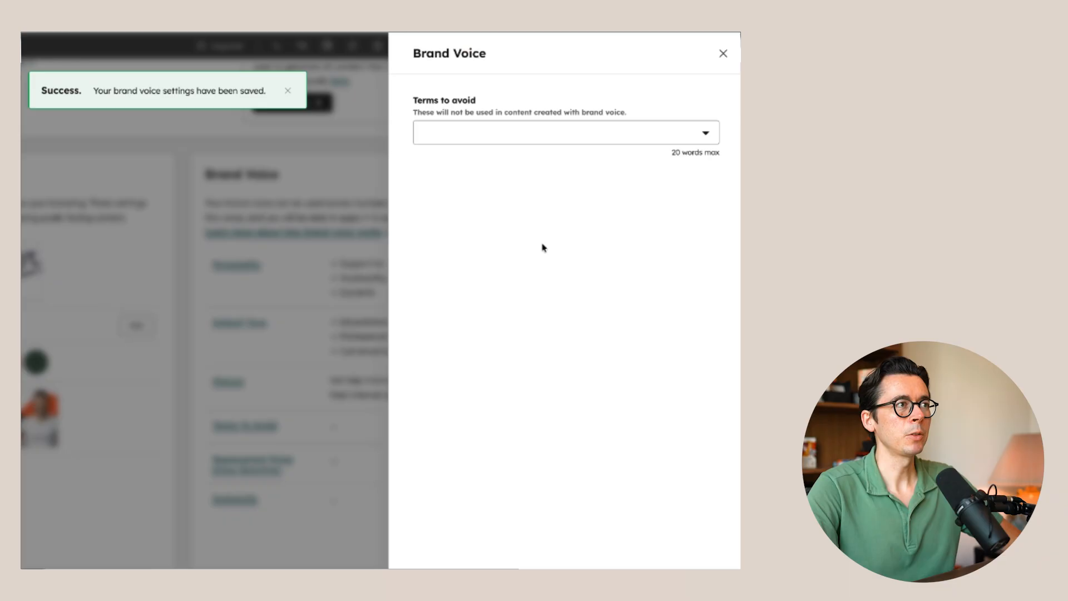
click(485, 136)
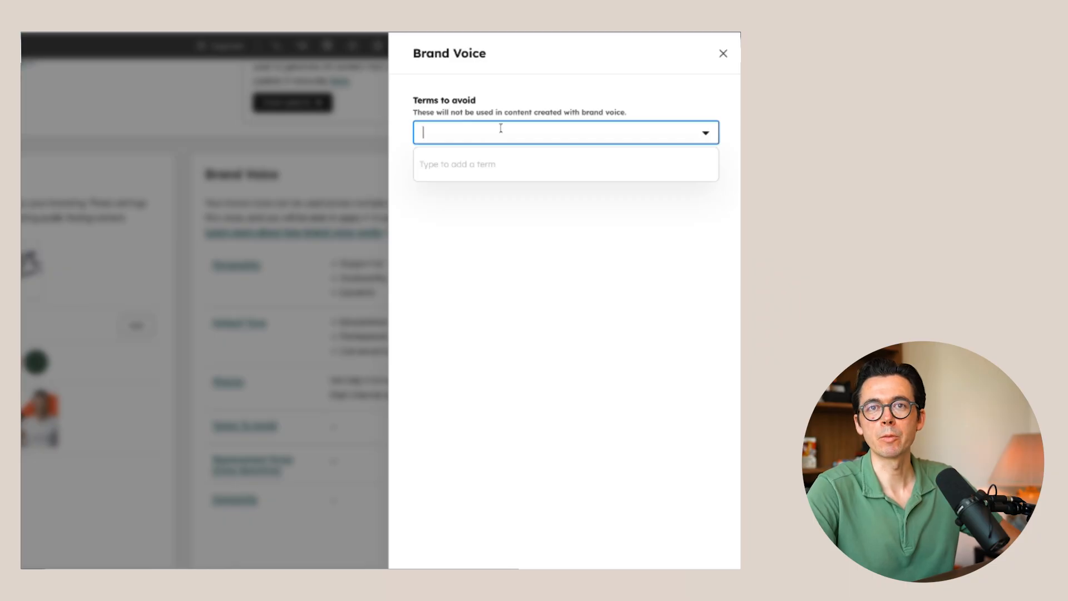
click(556, 88)
click(723, 53)
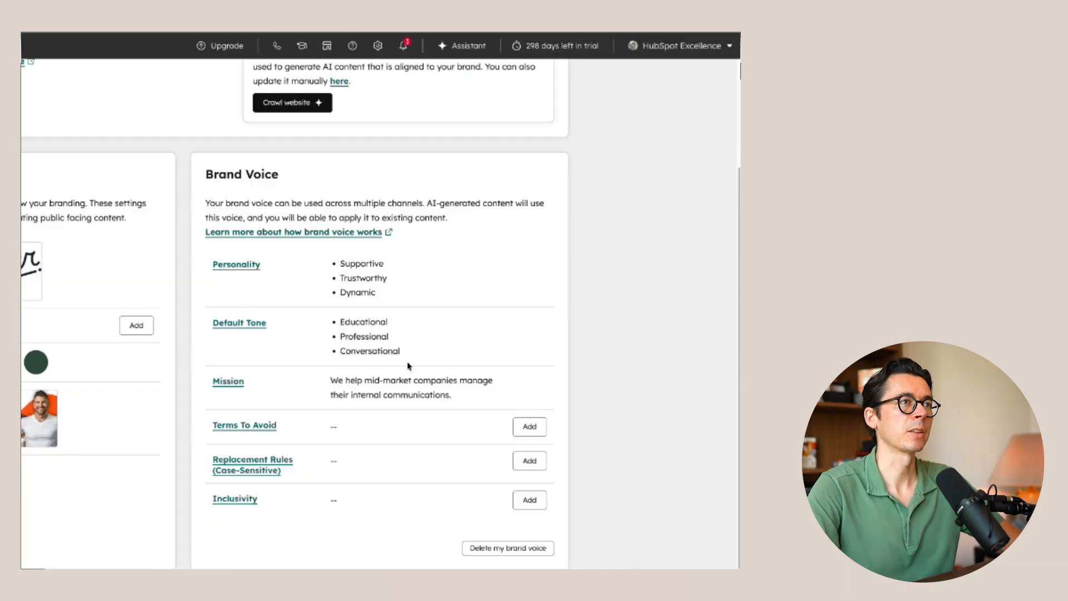
- Examine the brand voice's replacement rules and inclusivity options, leaving both without any rule or option set
click(522, 460)
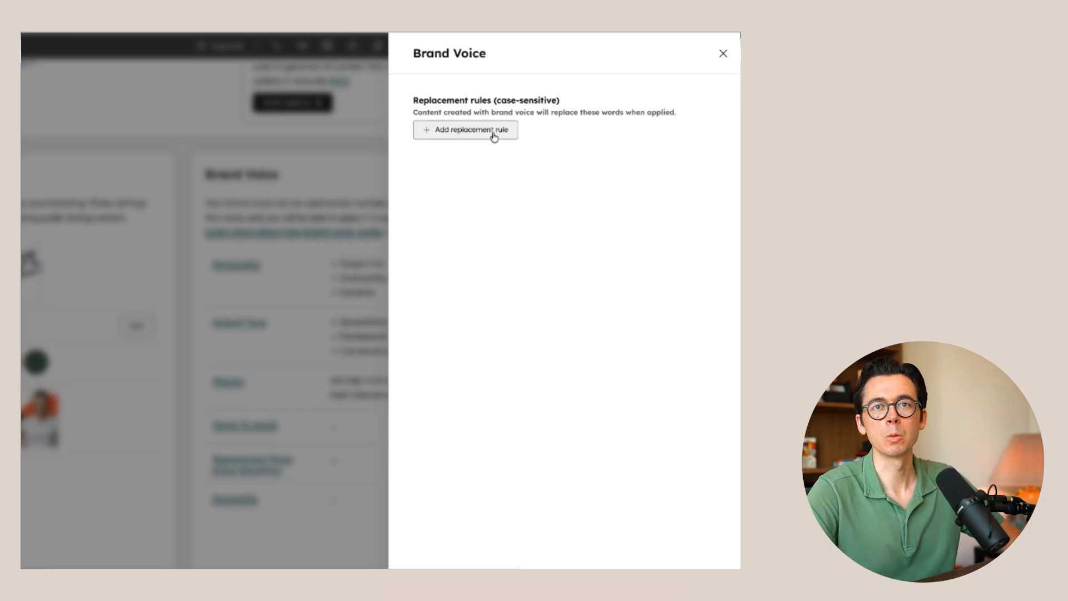
click(471, 134)
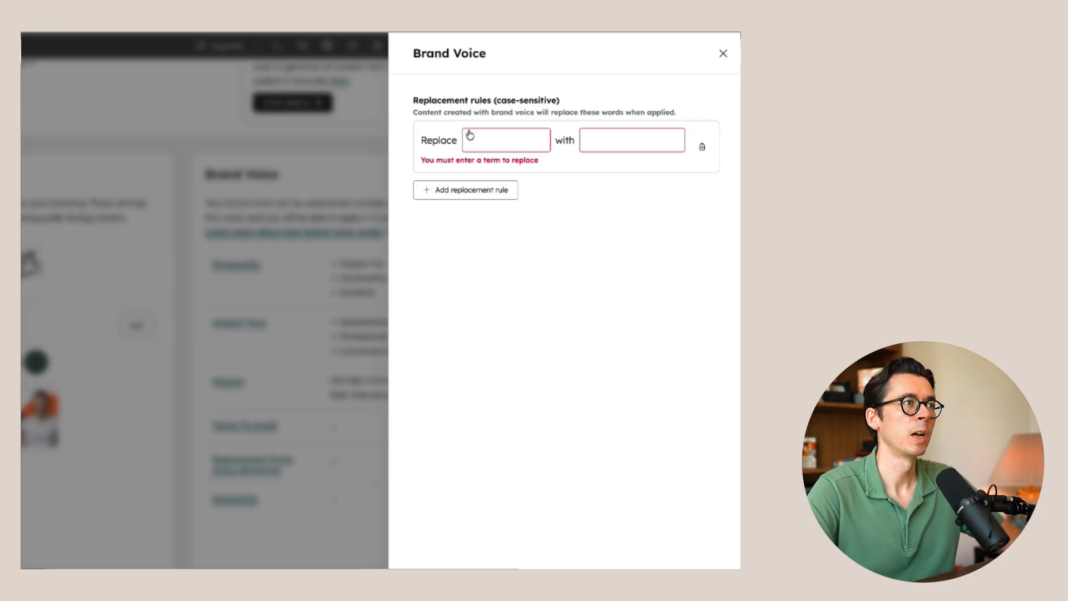
click(703, 147)
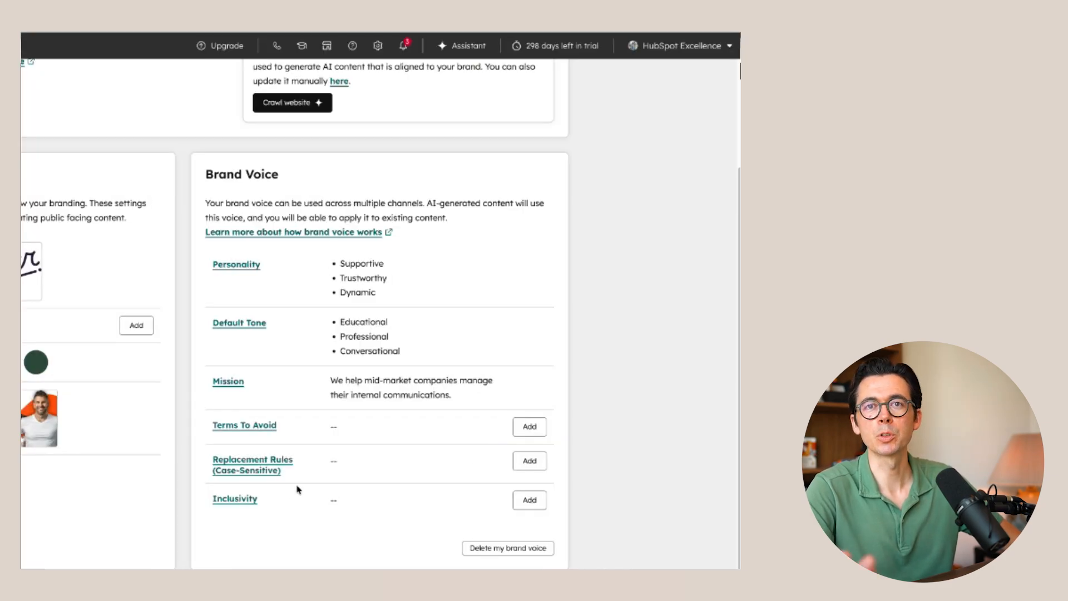
click(530, 500)
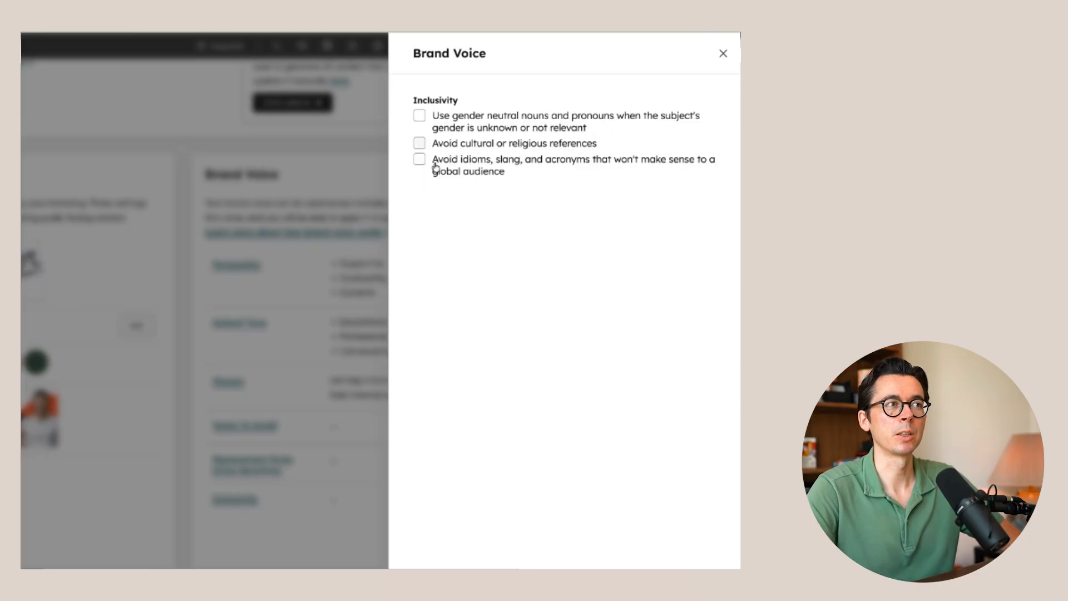
click(473, 582)
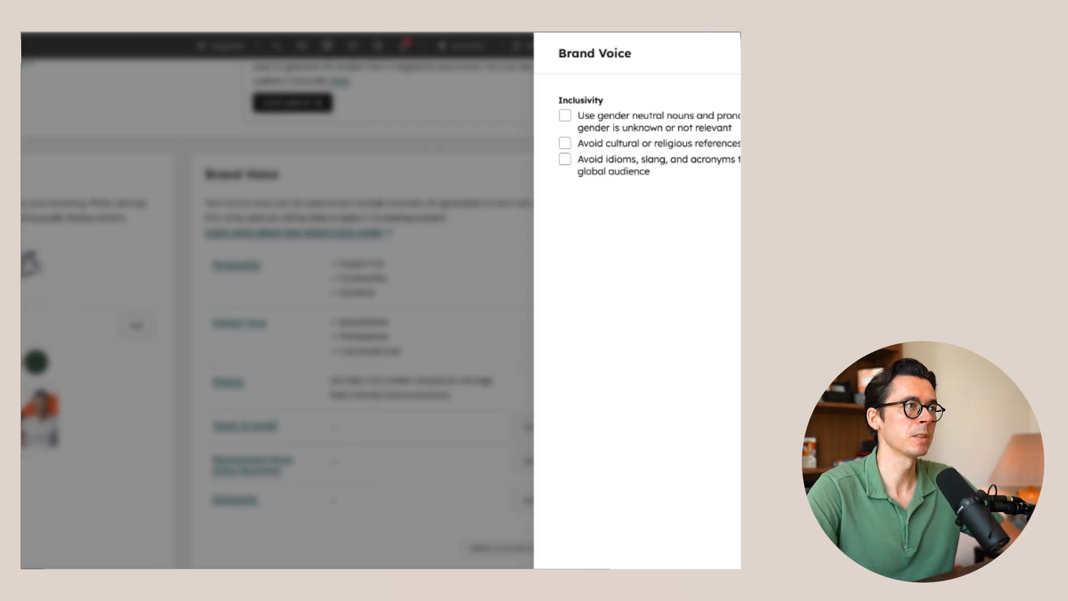
- Set the Industry in the additional context's Industry Classification to "SaaS" and save it
scroll(434, 346, down, 6)
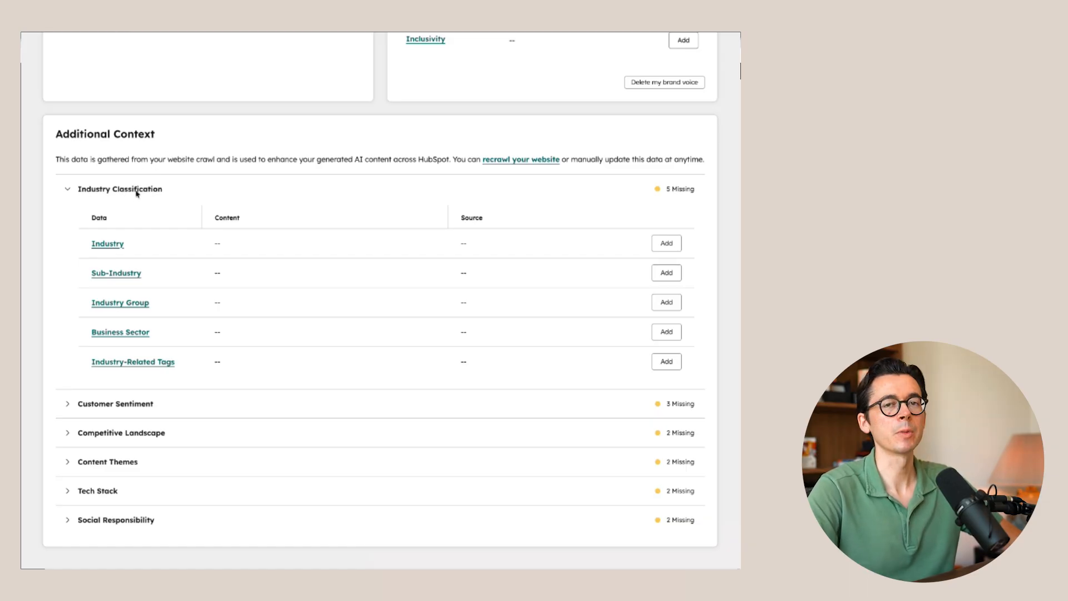
click(659, 247)
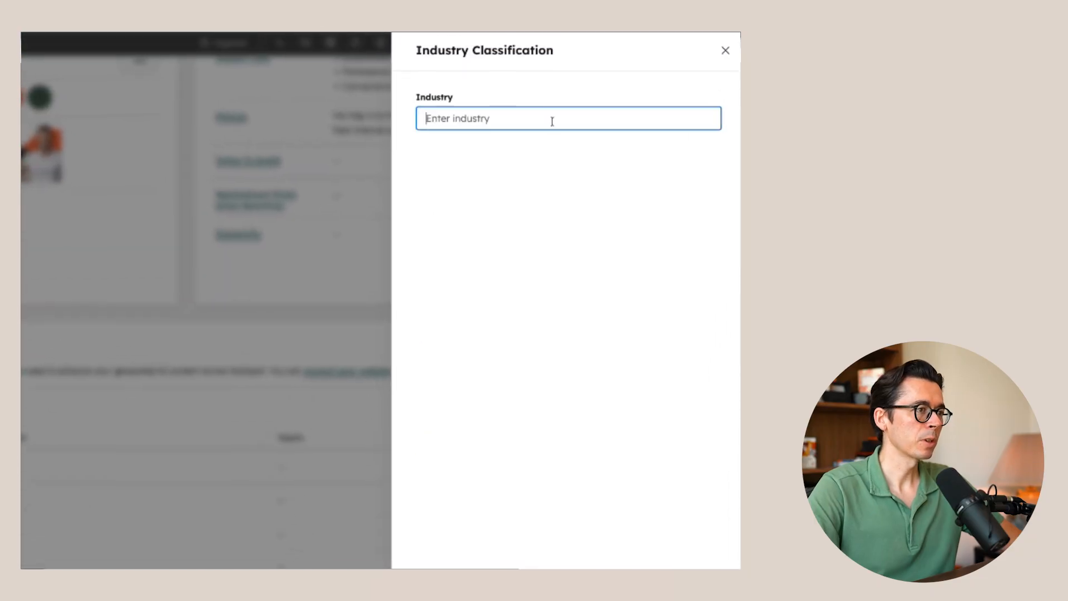
text(SaaS)
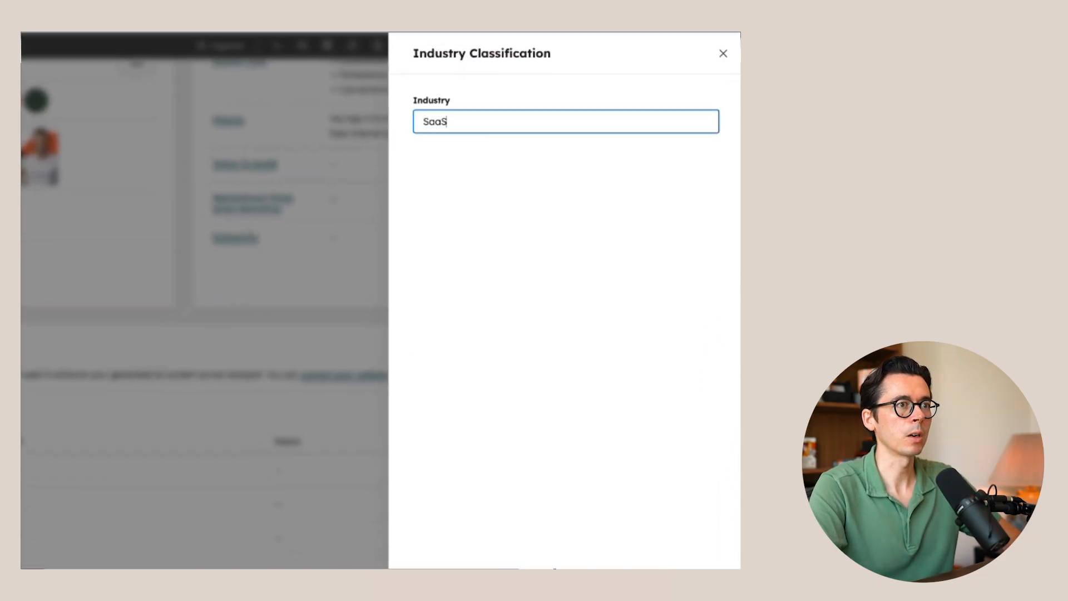
key(Return)
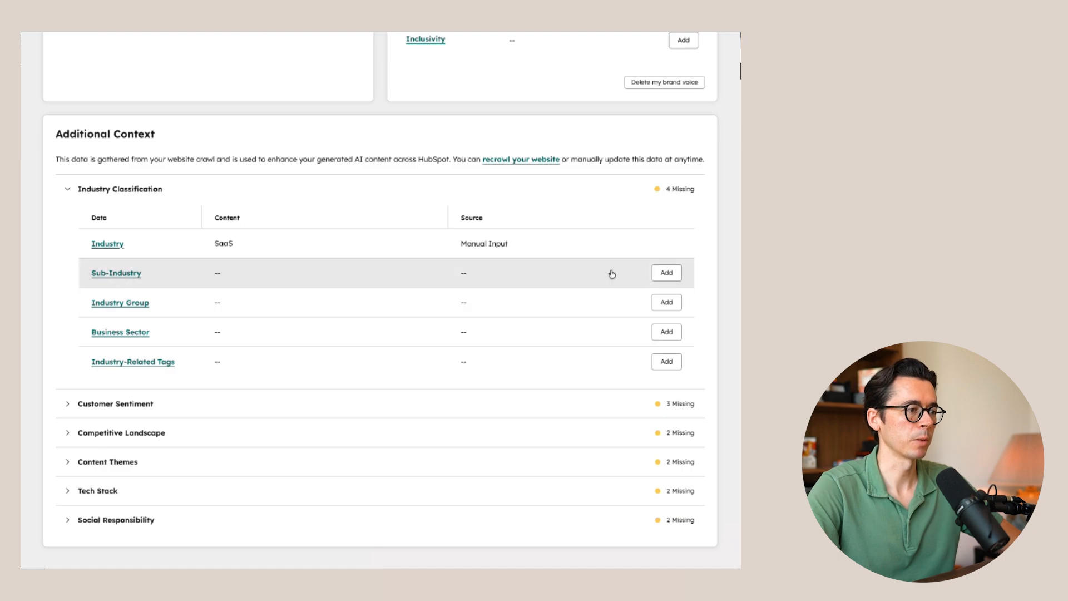
- Set the Sub-Industry in the Industry Classification to "Business software" and save it
click(666, 273)
text(B)
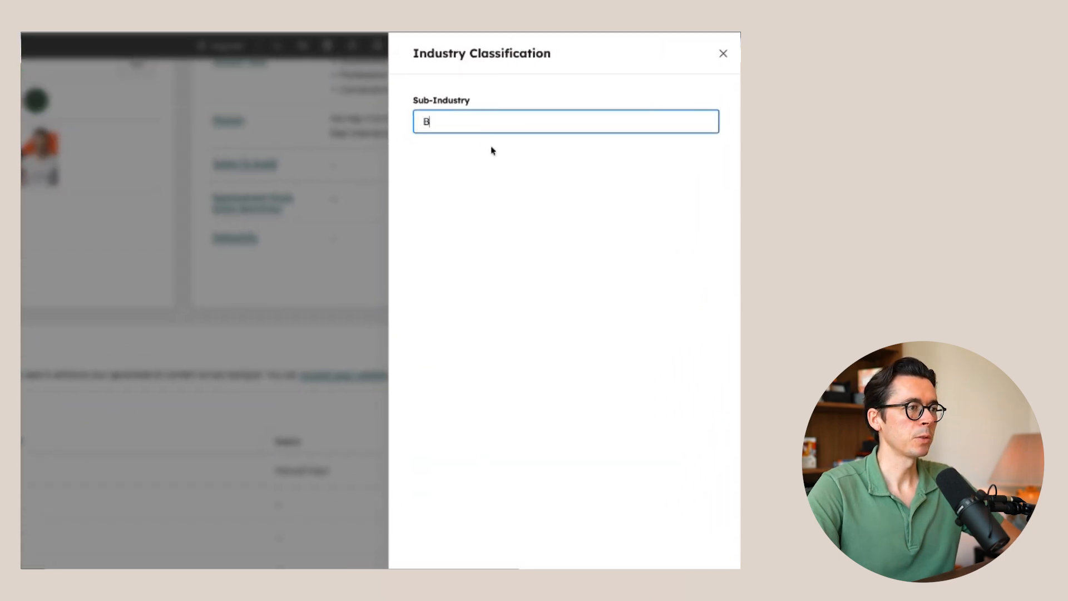
text(usiness software)
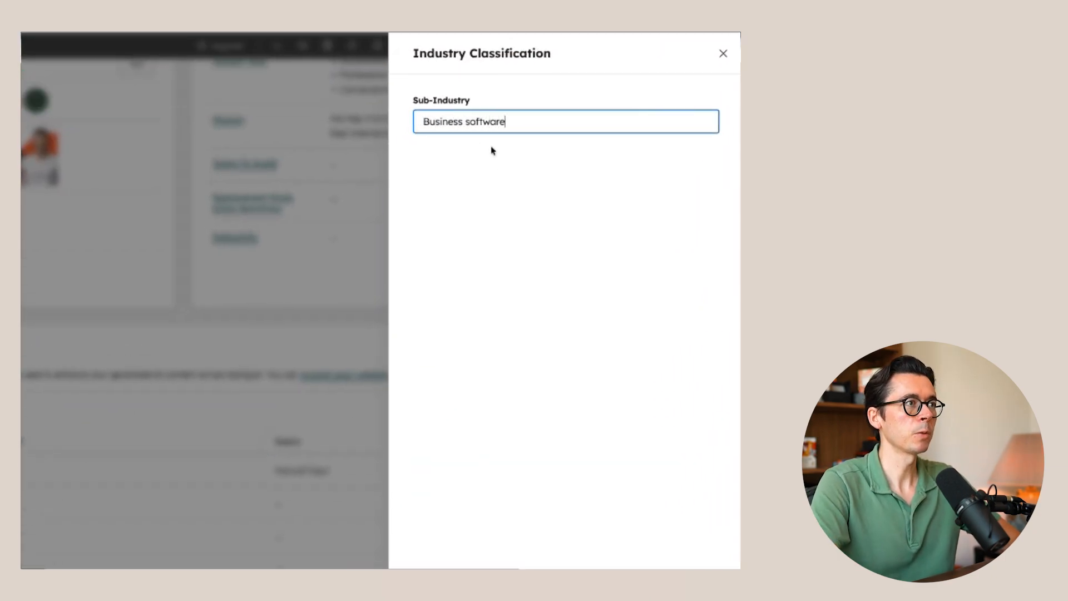
key(Return)
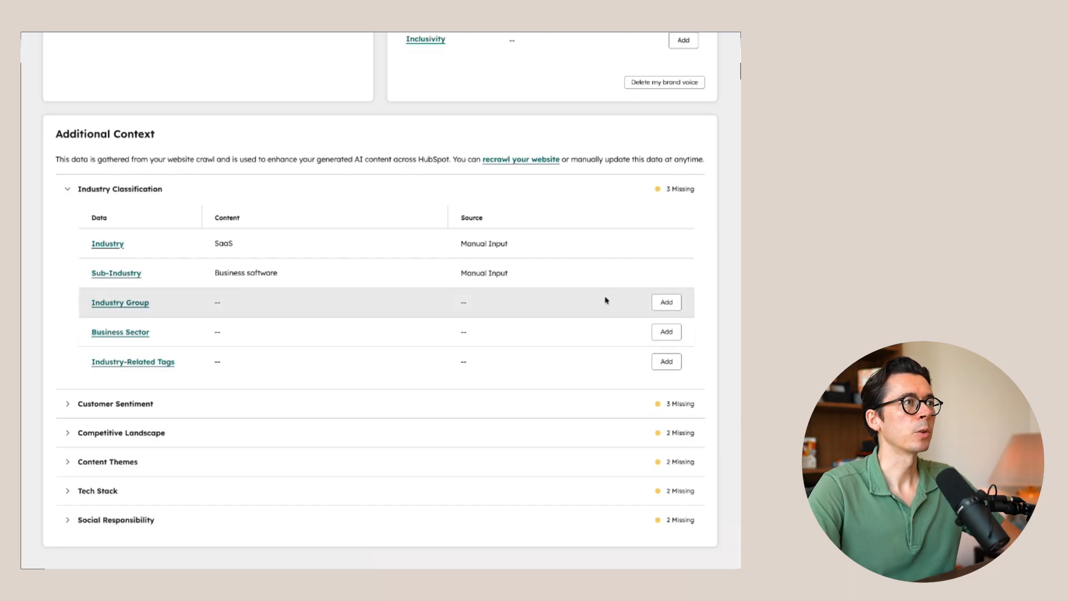
- Set the Industry Group in the Industry Classification to "Software" and save it
click(666, 303)
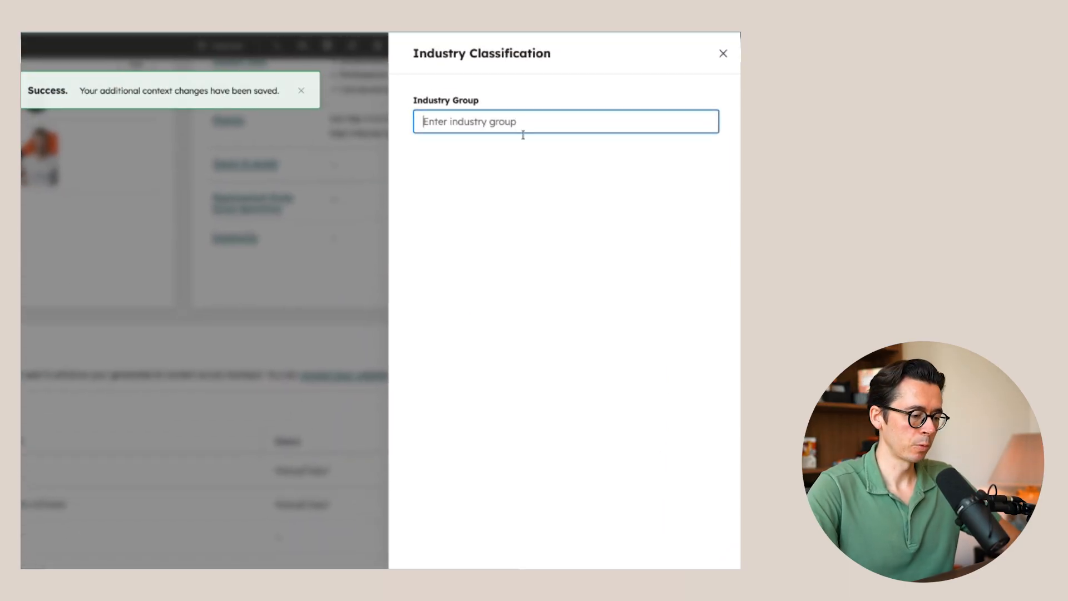
text(Software)
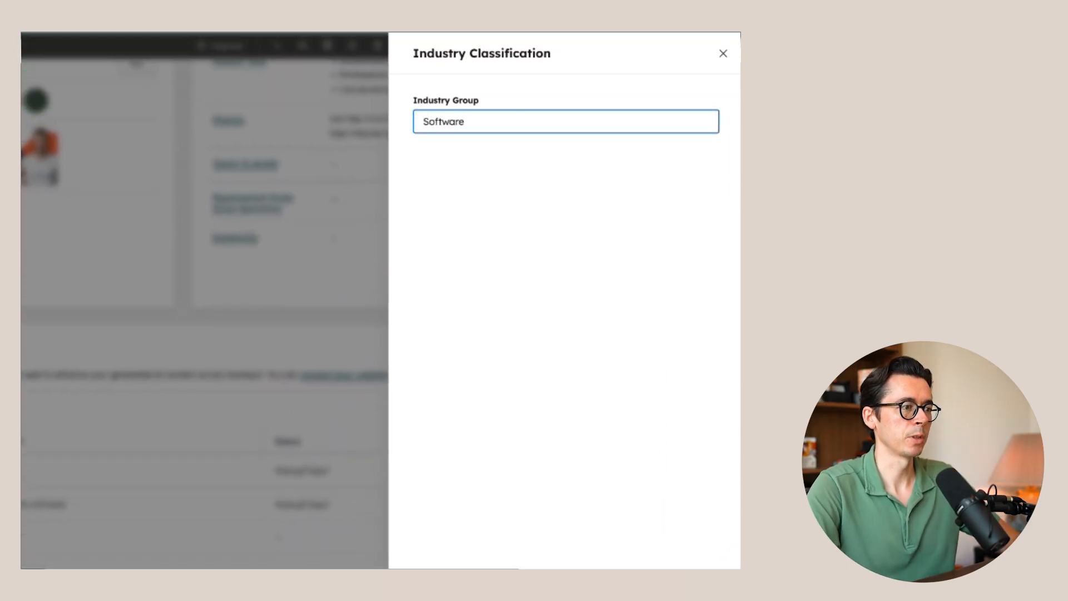
key(Return)
- Examine the Customer Sentiment data and its Net Promoter Score entry, closing it without entering a score
scroll(662, 332, down, 3)
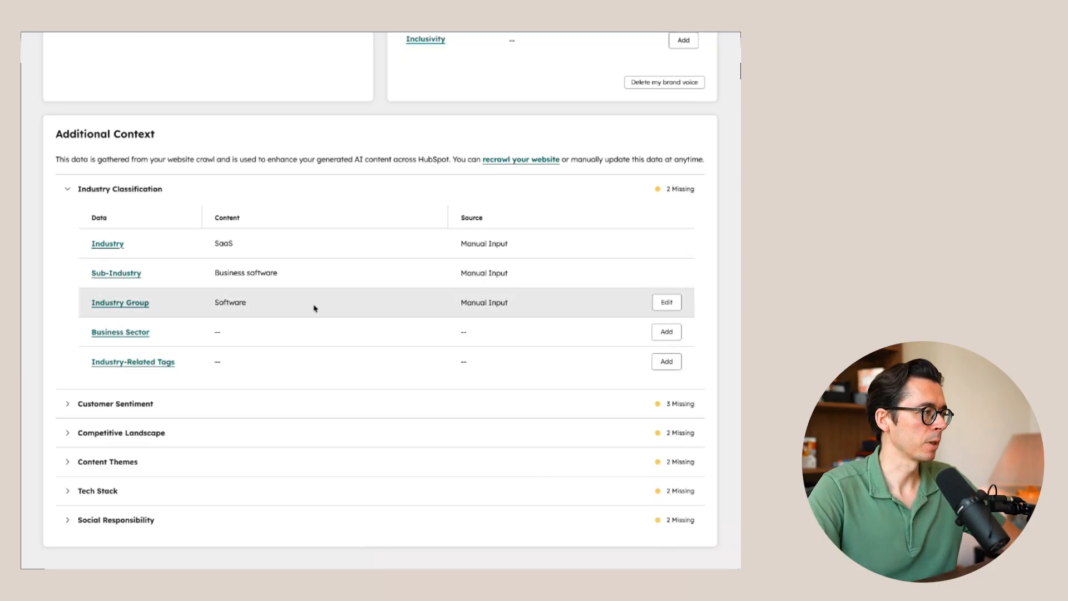
click(75, 413)
scroll(97, 411, down, 2)
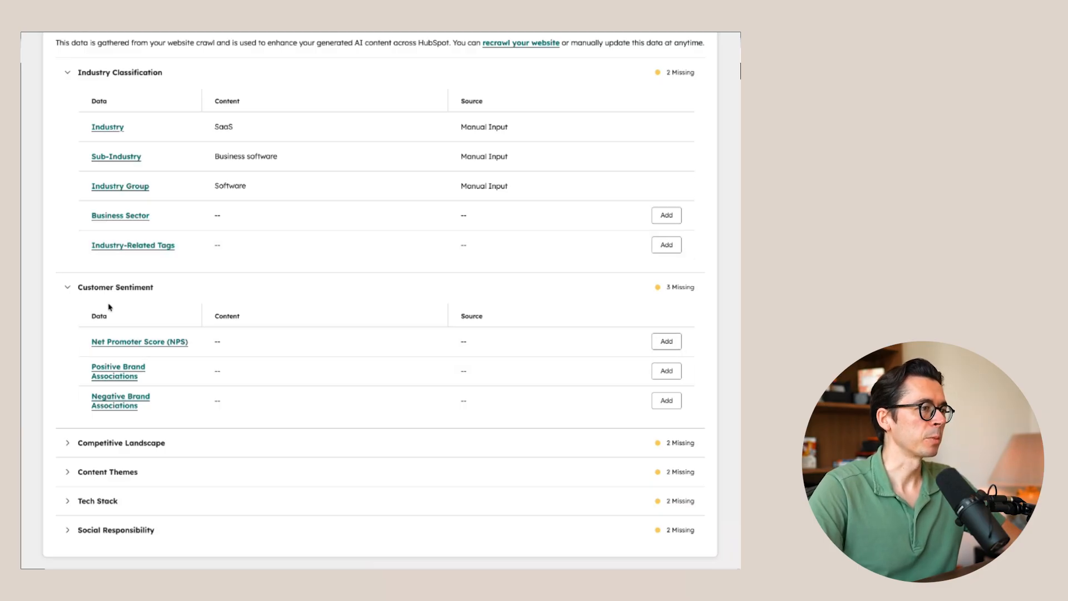
click(667, 340)
click(498, 135)
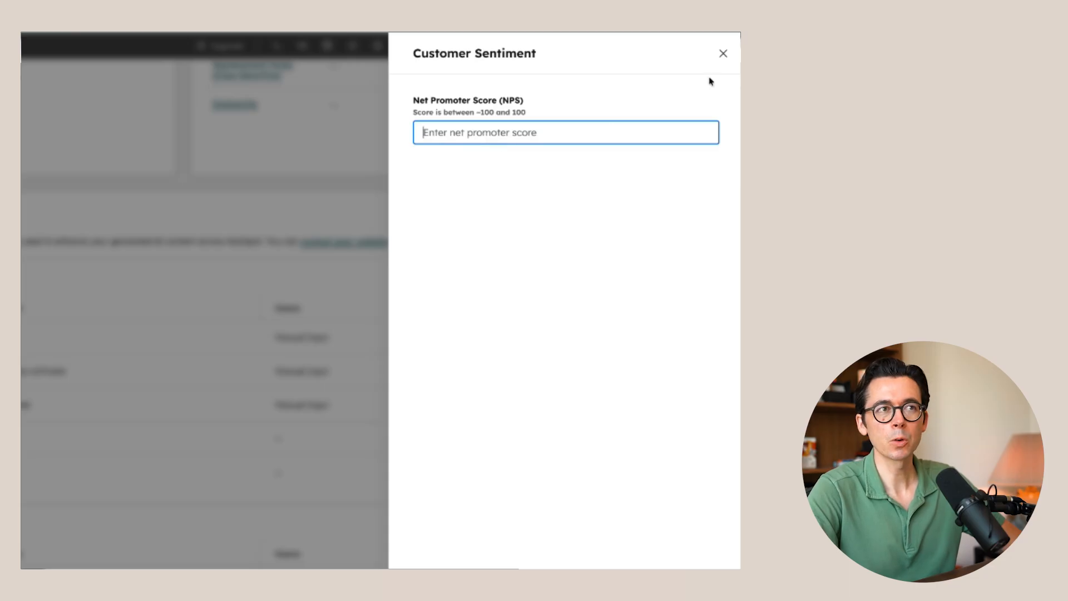
click(723, 53)
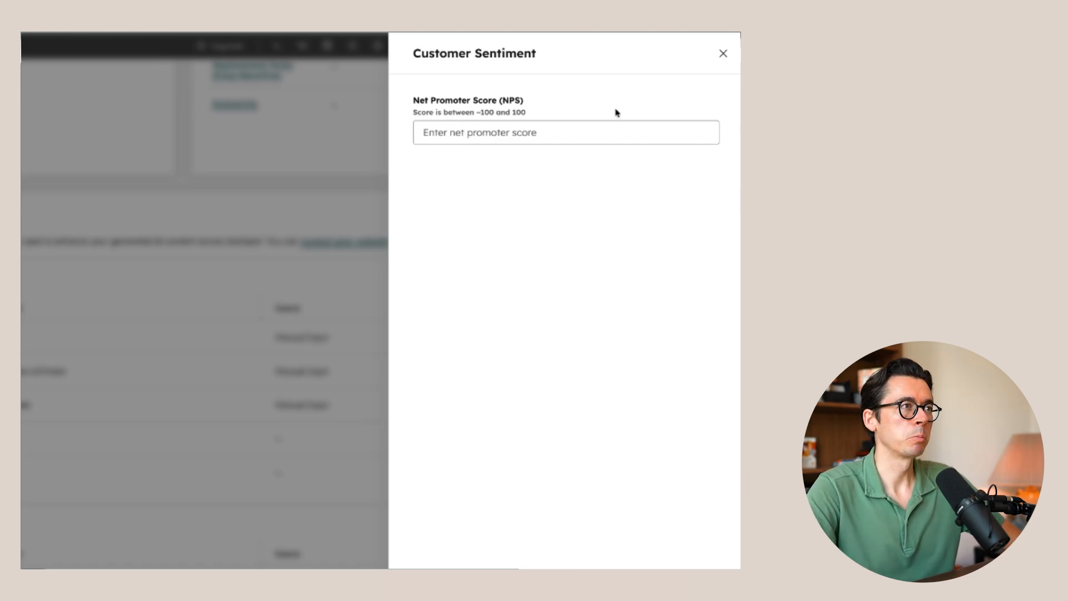
click(723, 53)
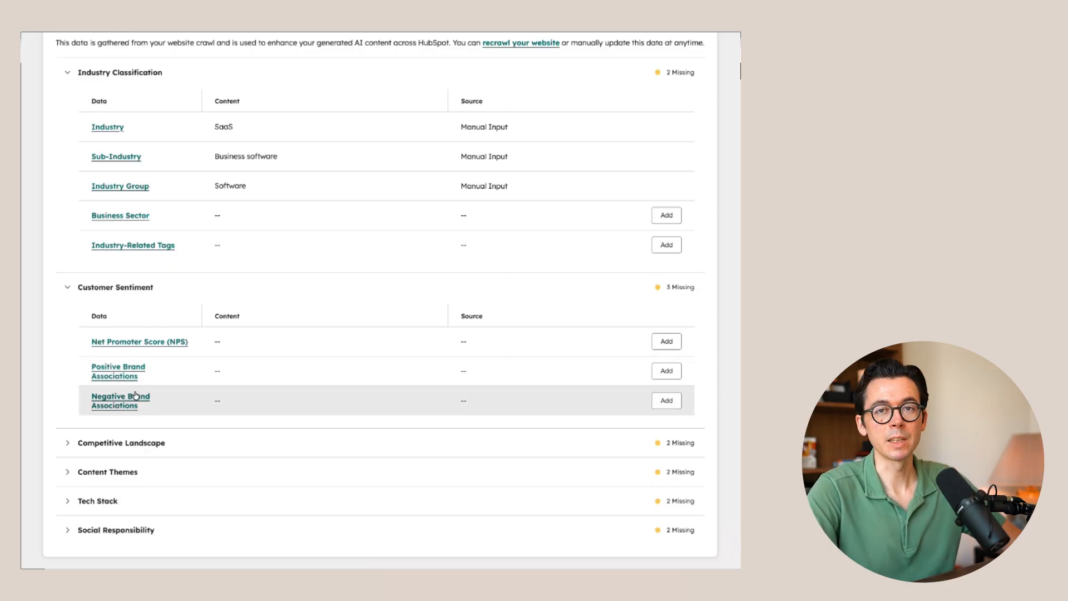
- Add Slack with the domain slack.com as a main competitor in the Competitive Landscape and save it
scroll(83, 423, down, 1)
click(67, 432)
scroll(128, 391, down, 2)
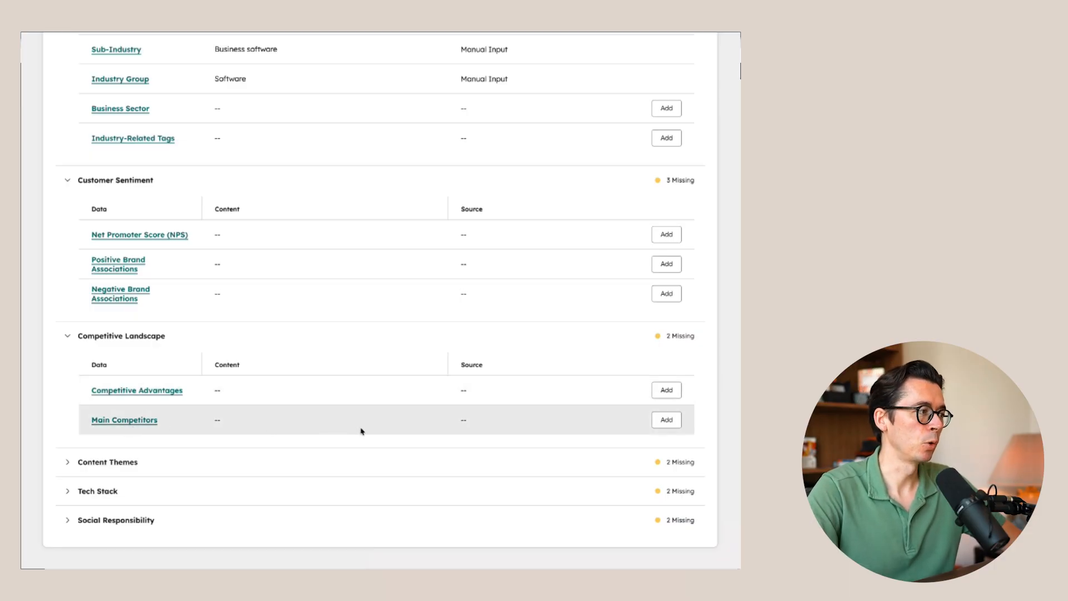
click(666, 420)
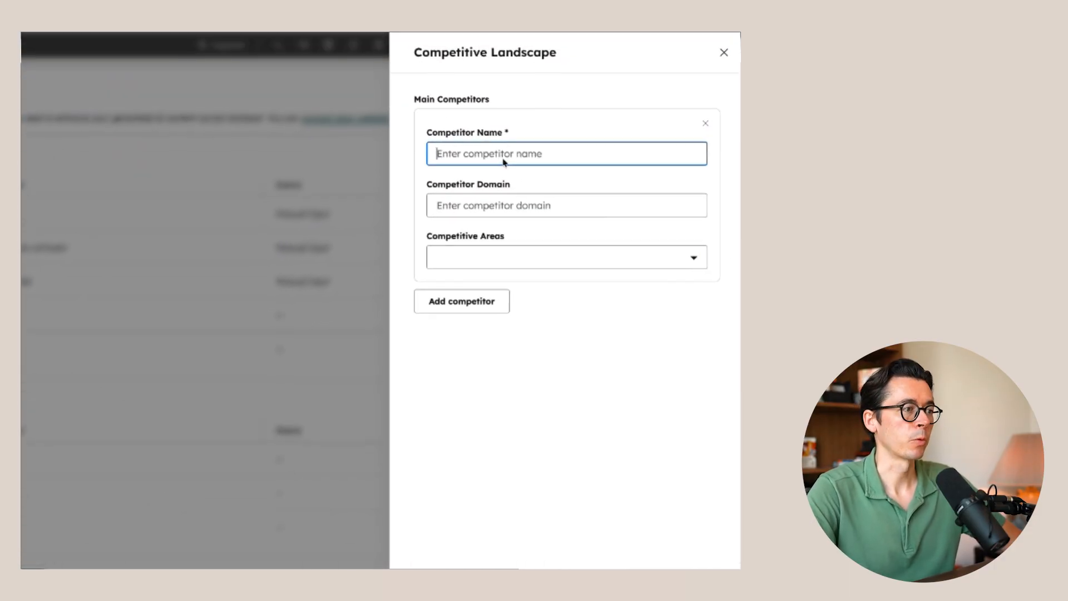
text(Slack)
click(502, 208)
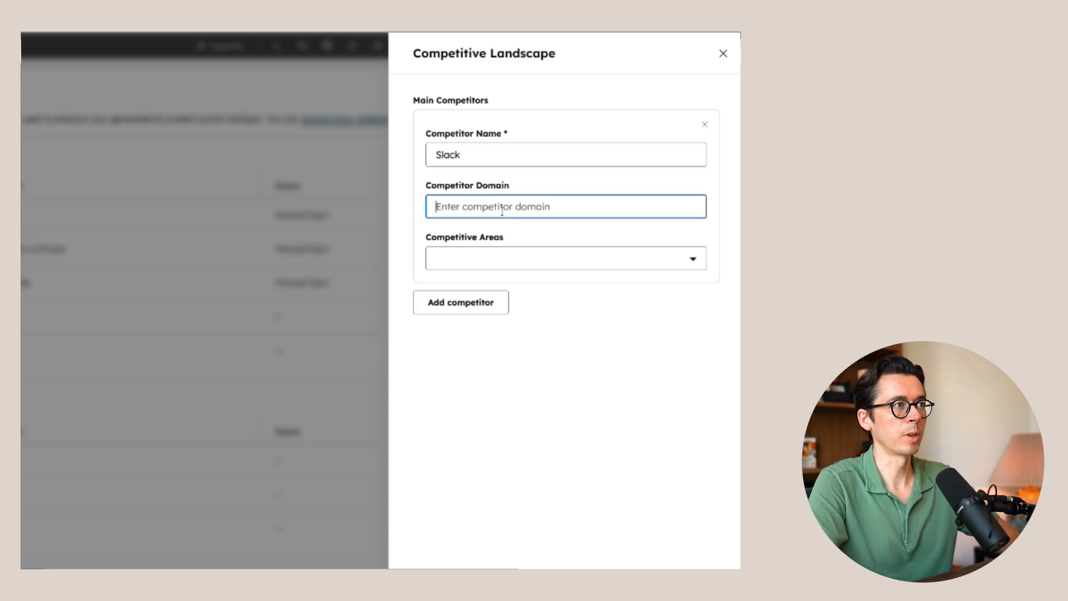
text(slack.com)
click(491, 258)
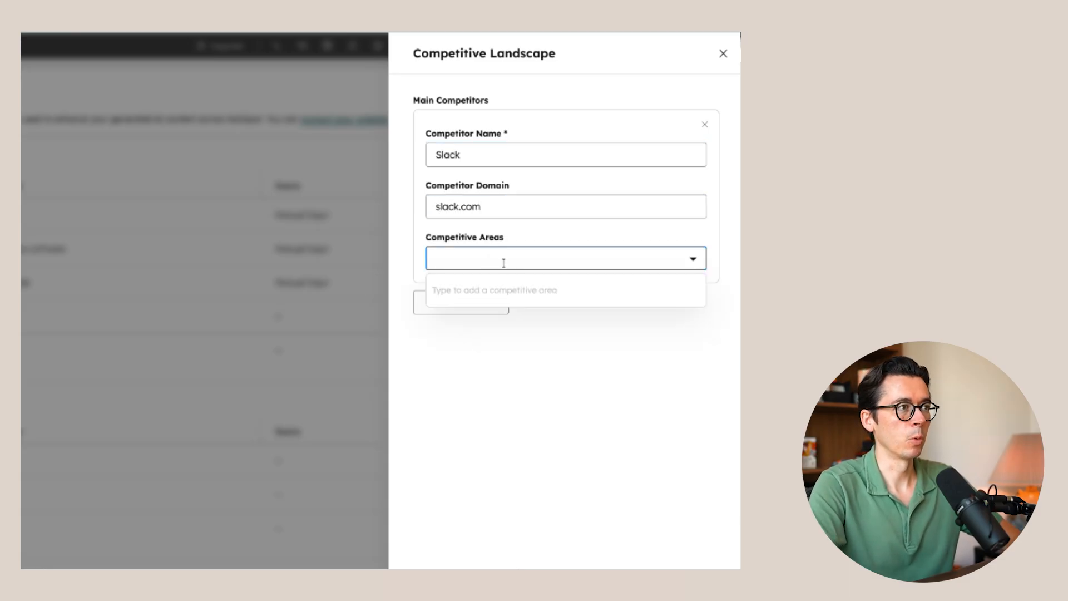
click(584, 407)
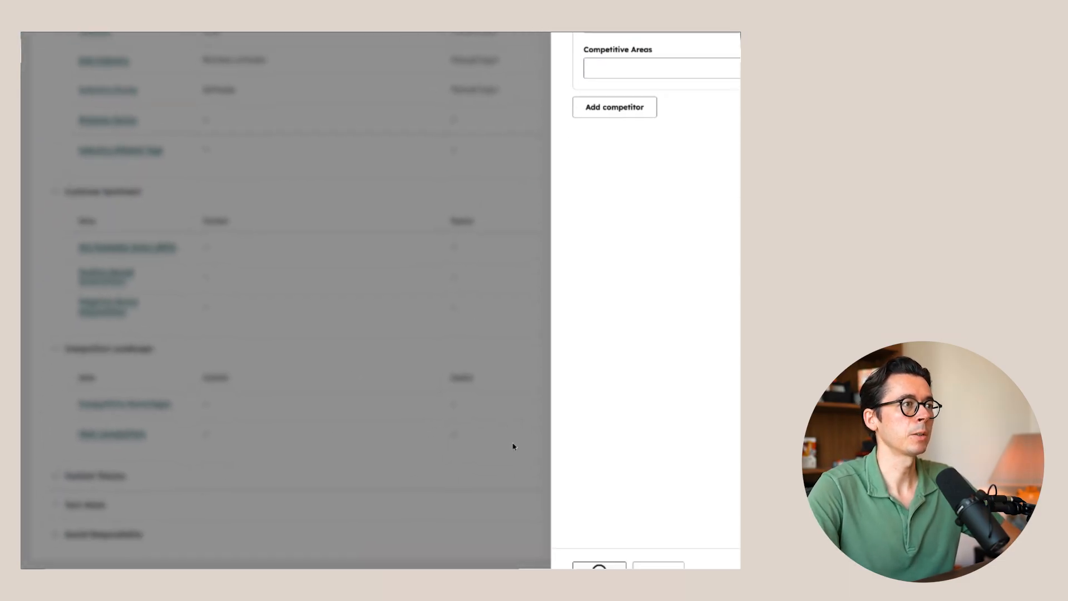
click(601, 565)
- Reopen the main competitors entry to review the competitor's details and close it without changes
click(667, 419)
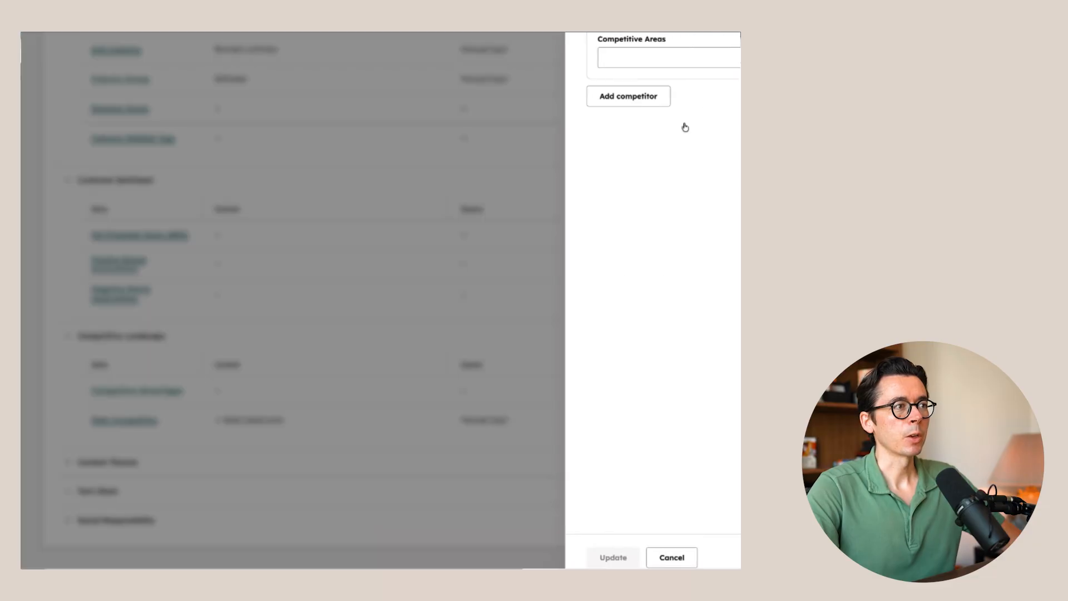
click(606, 139)
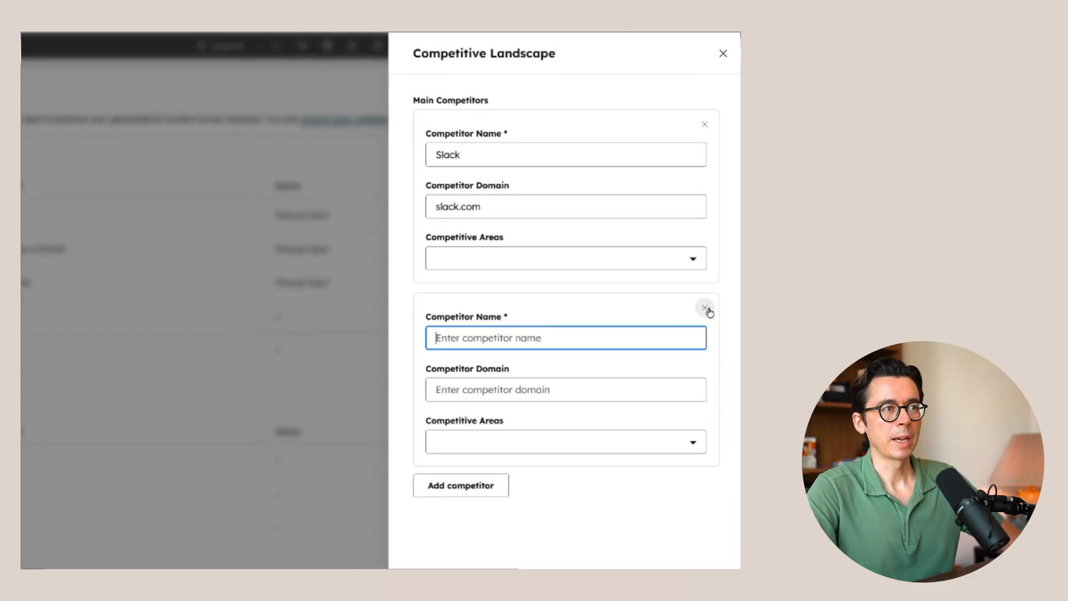
click(705, 308)
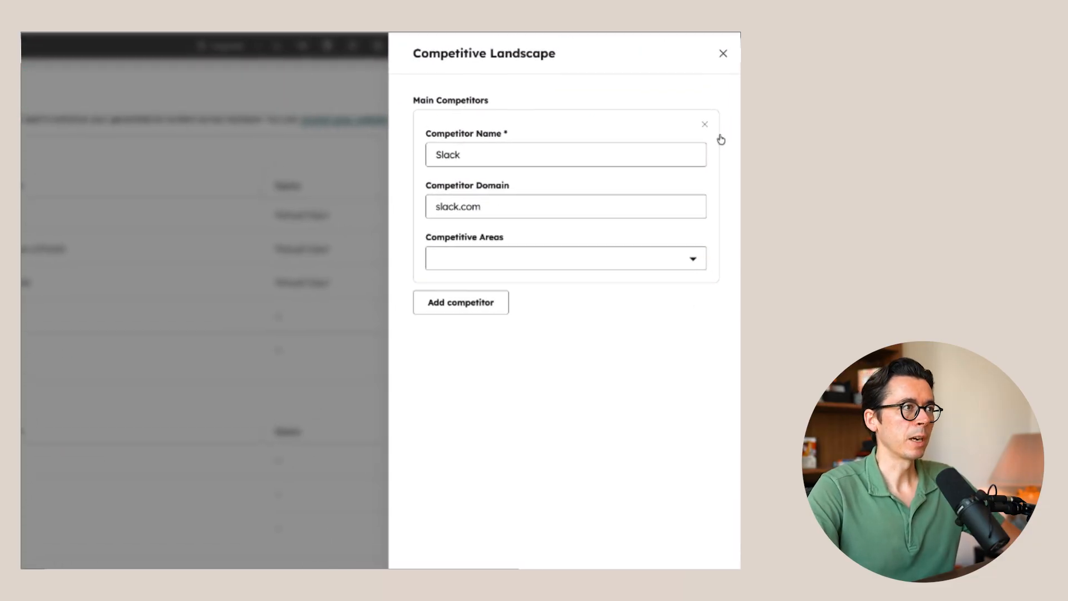
click(722, 54)
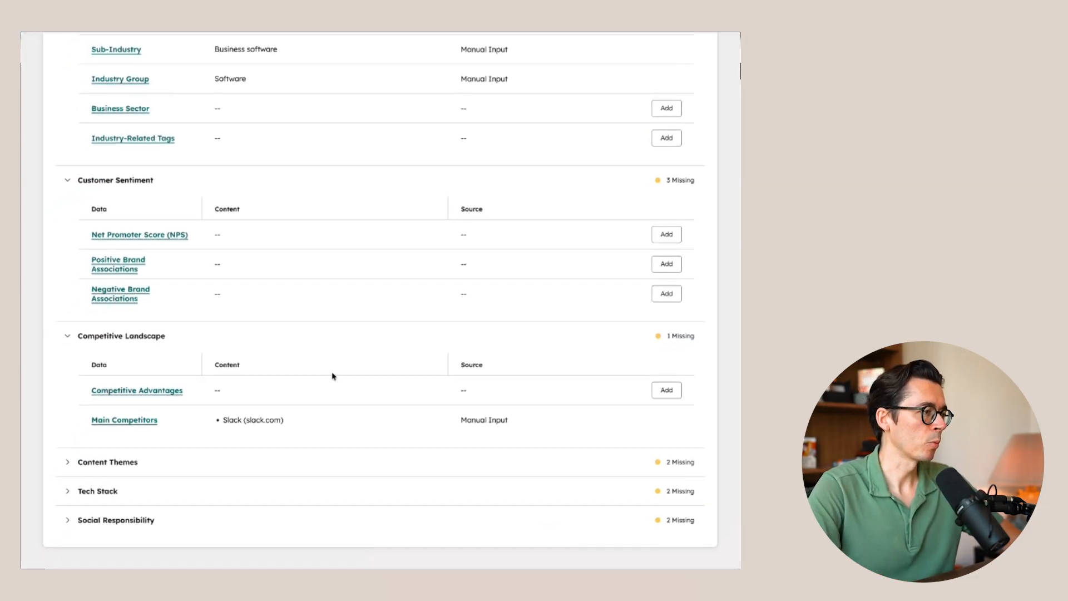
- Add the competitive advantage "Specific focus on health care" to the Competitive Landscape and save it
click(666, 391)
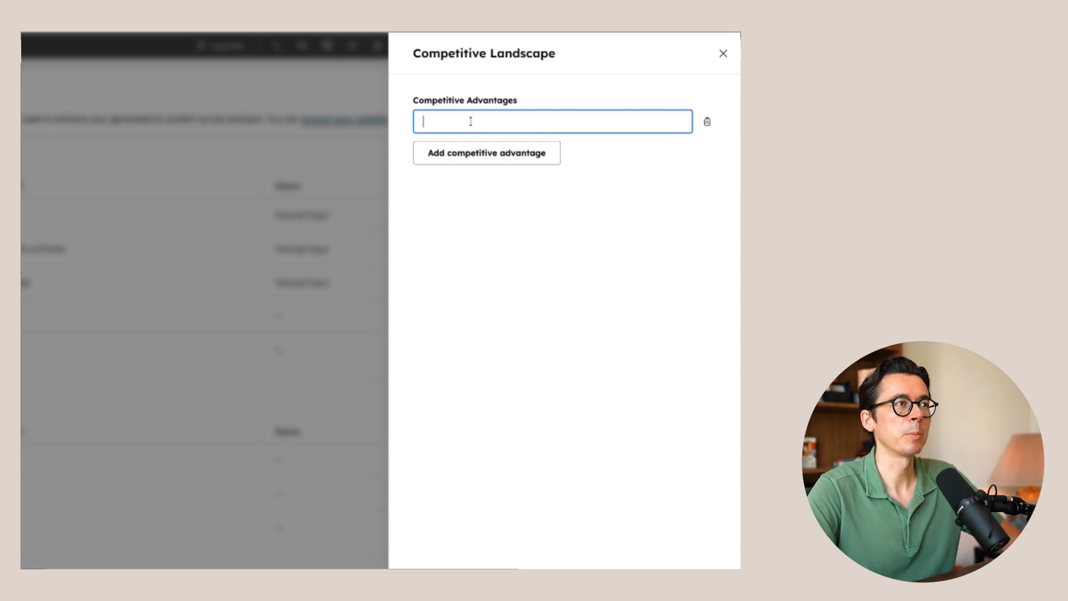
text(Specif)
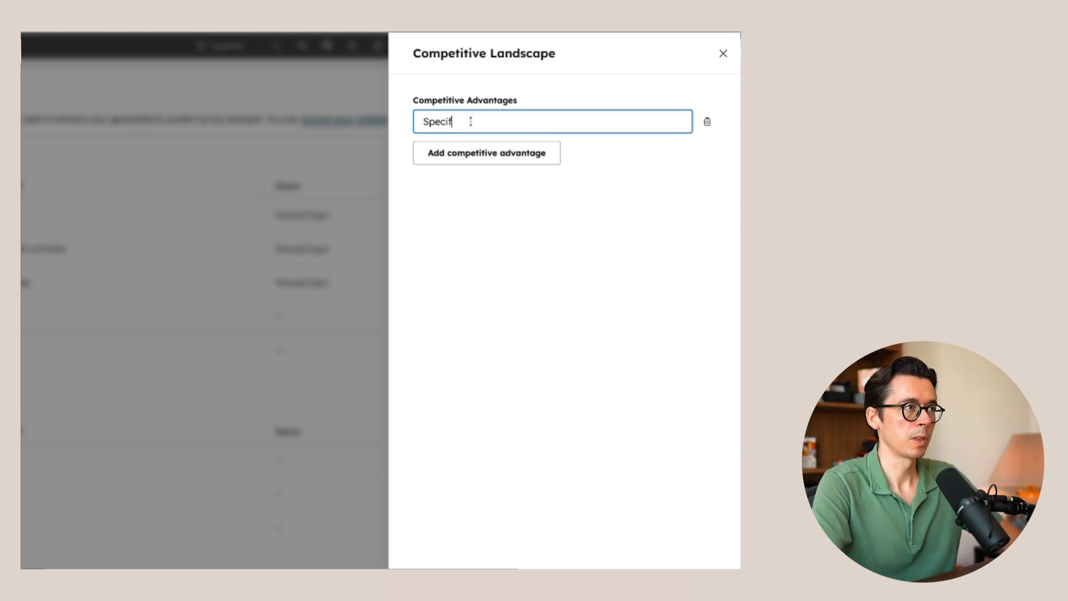
text(ic focus on he)
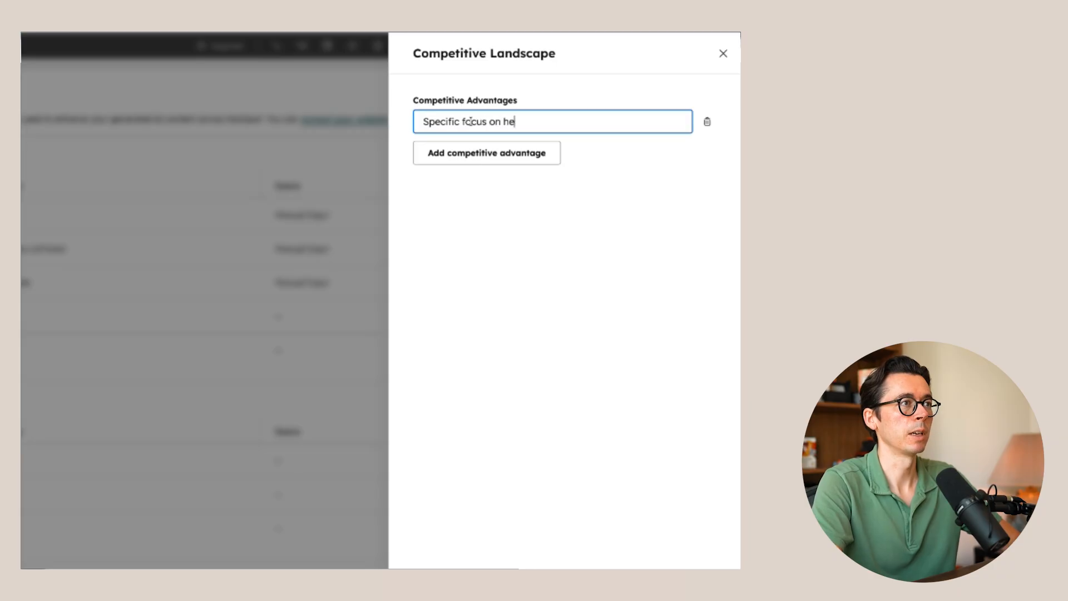
text(alth care)
click(526, 314)
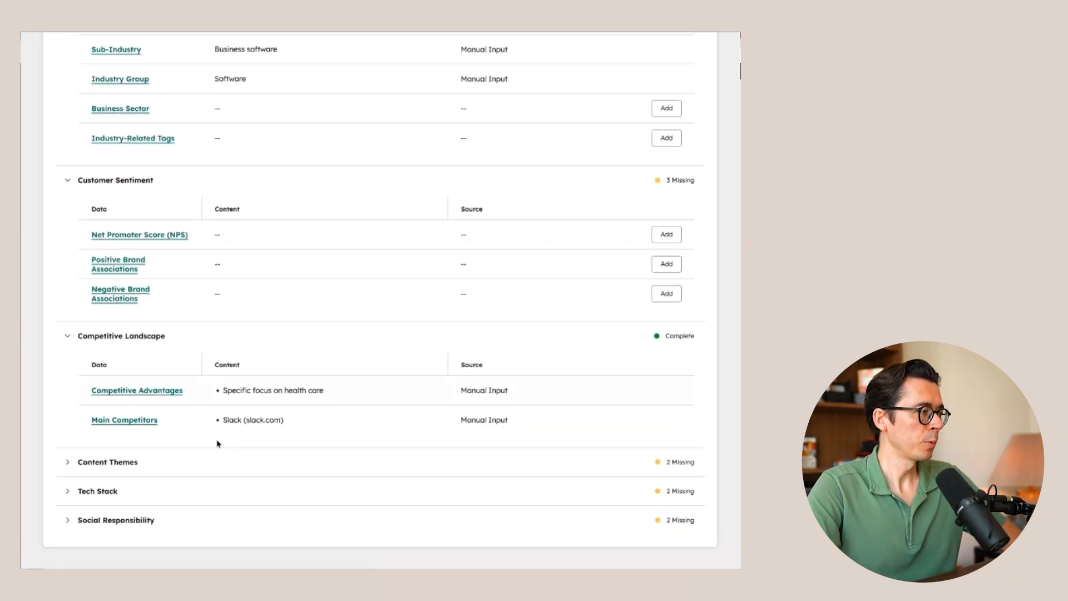
- Examine the data fields under Content Themes, Tech Stack and Social Responsibility without adding any content
click(122, 463)
scroll(236, 413, down, 3)
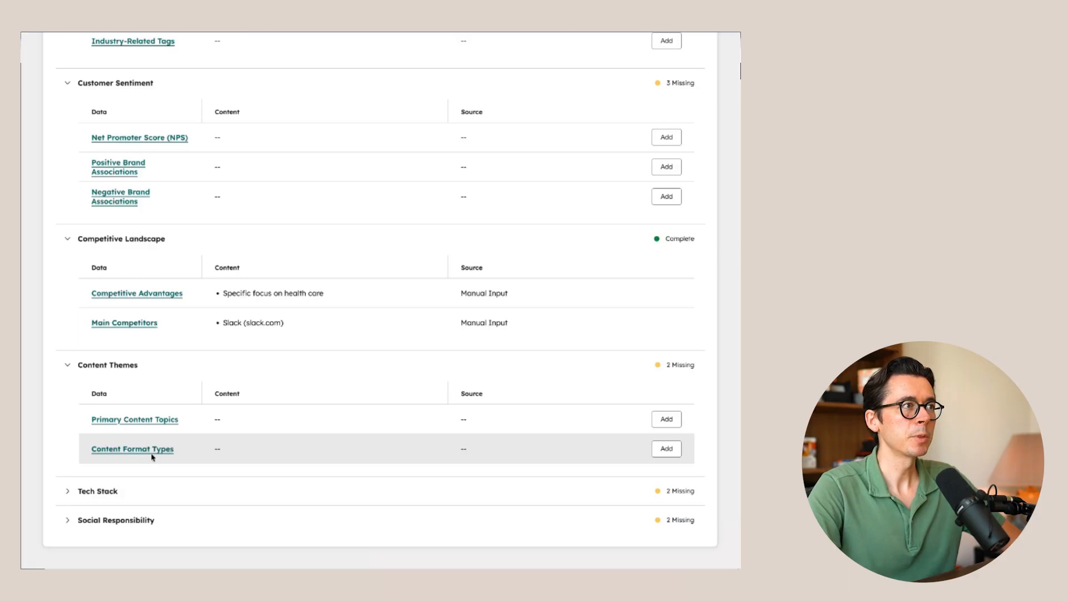
click(667, 448)
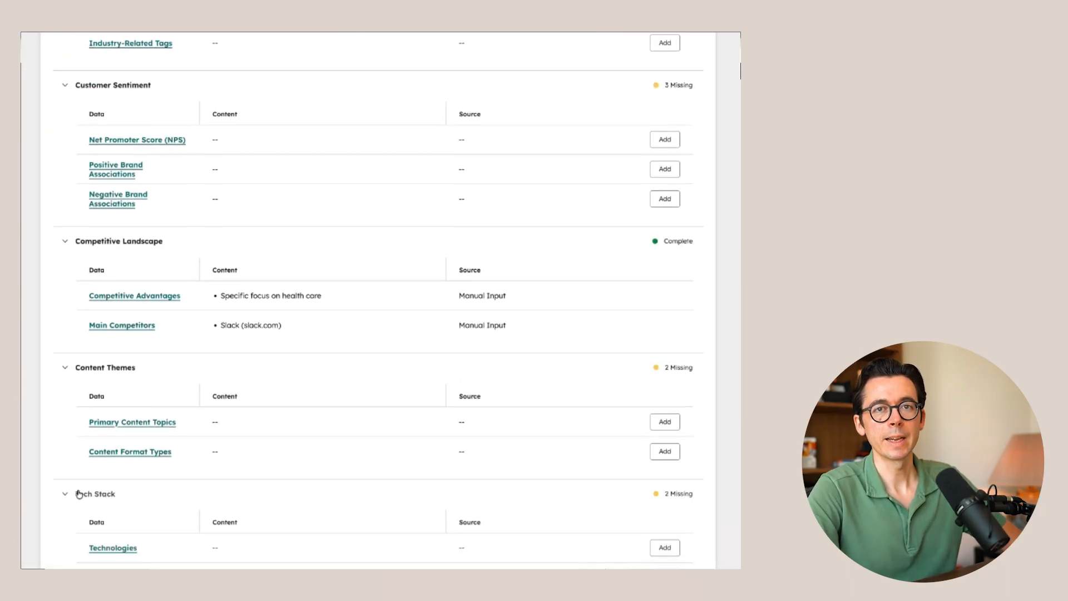
scroll(191, 429, down, 2)
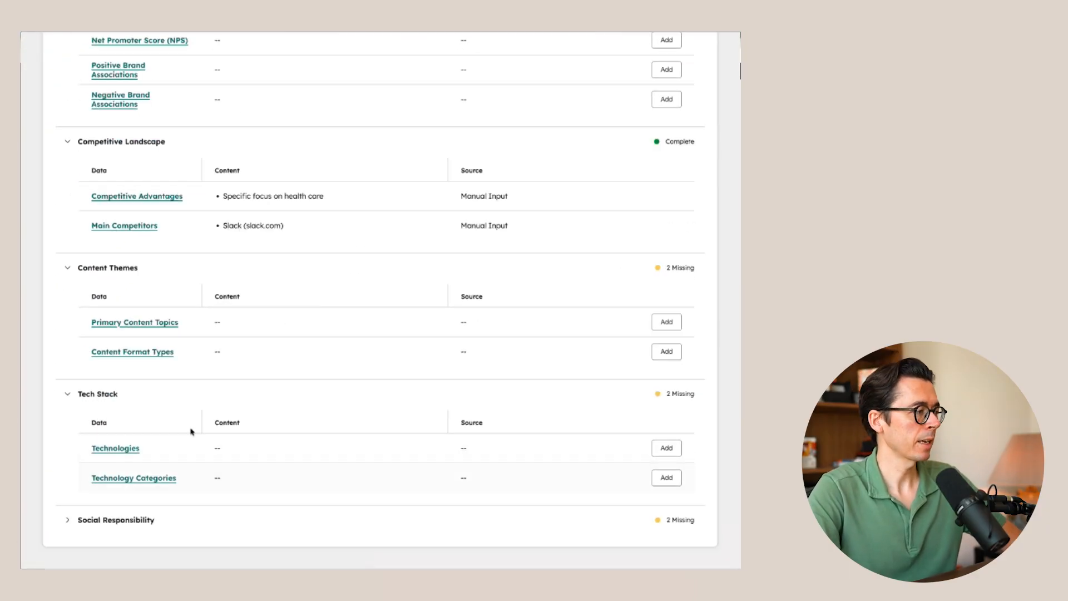
click(148, 520)
scroll(210, 514, down, 2)
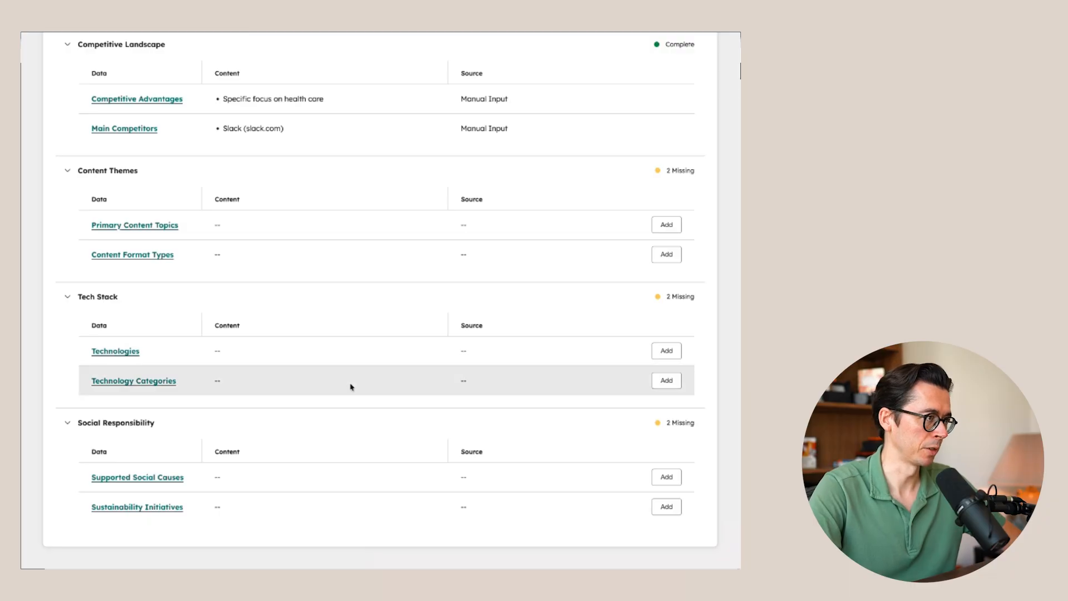
- Try enabling brand voice for blogs with a different tone in the channel optimizations, and disable it again
scroll(351, 386, up, 3)
scroll(351, 386, up, 15)
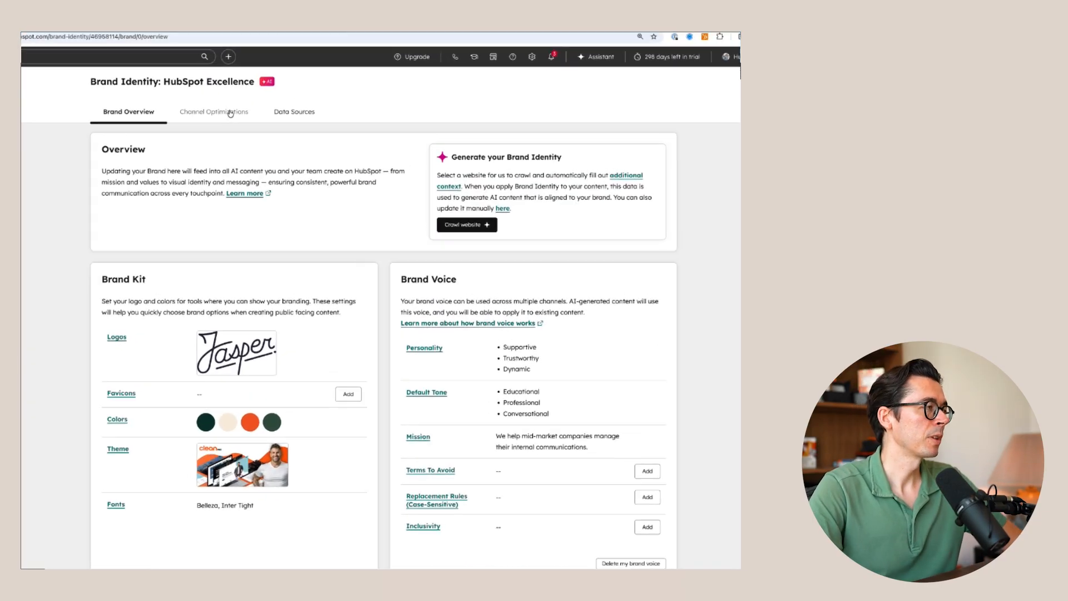
click(230, 113)
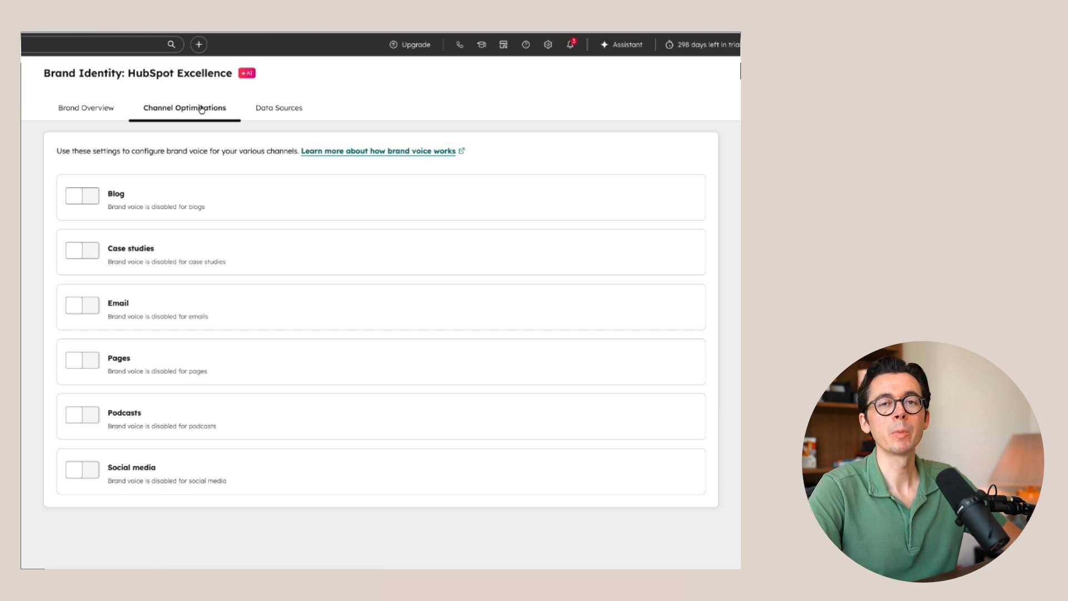
click(90, 198)
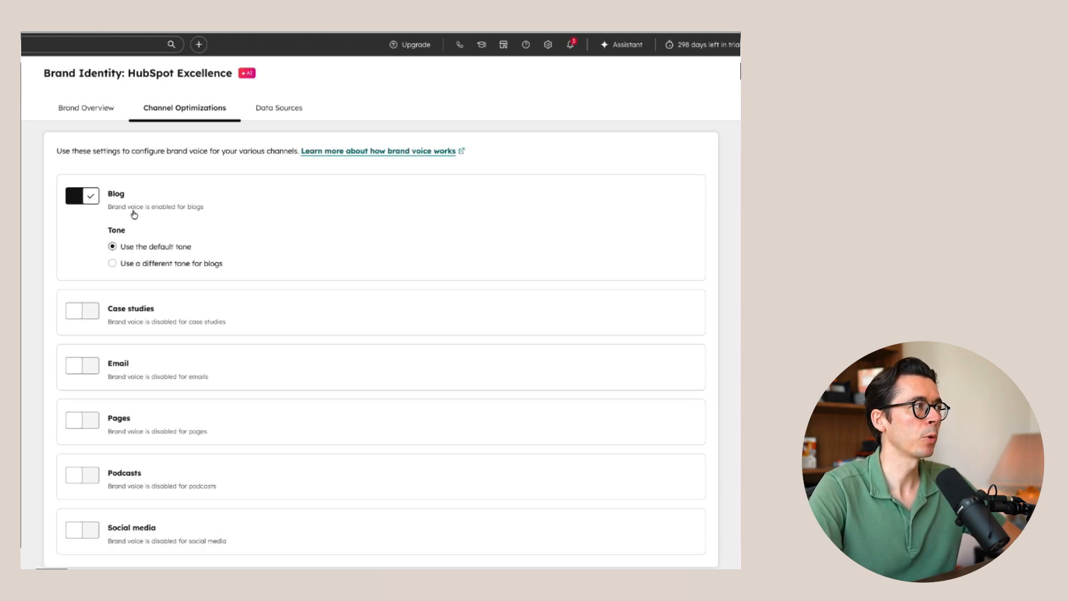
click(120, 265)
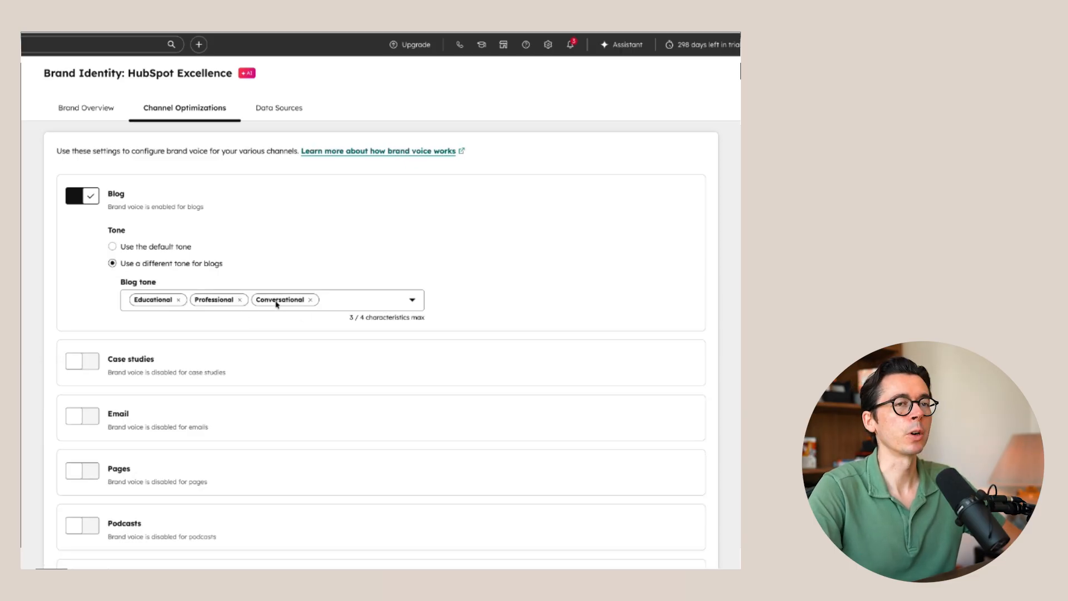
click(83, 195)
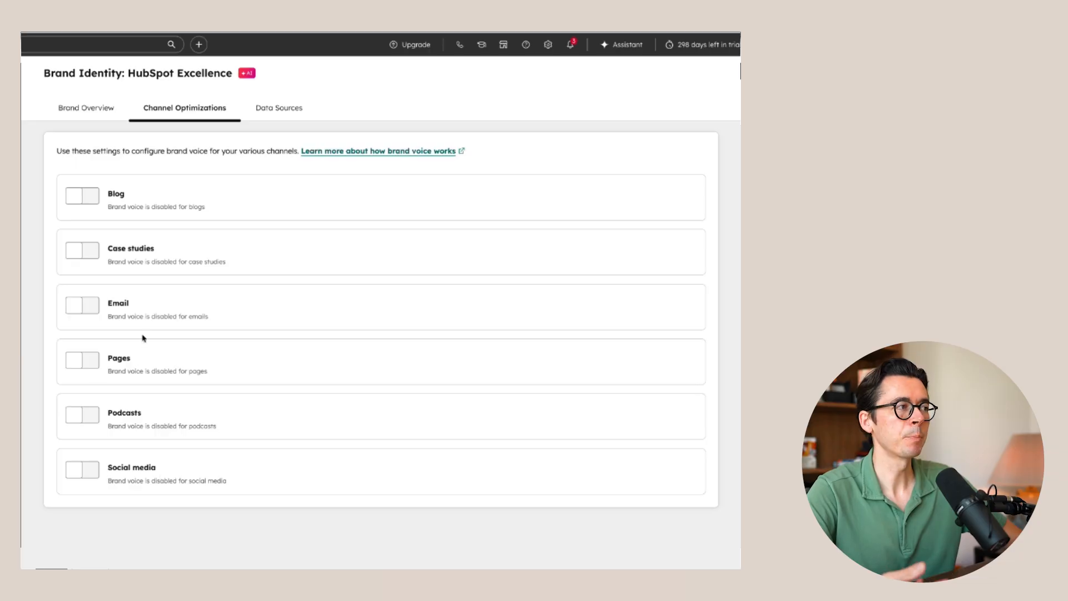
- Review the Company Profile data source and the account defaults behind its company name, and return to the profile without changes
click(298, 108)
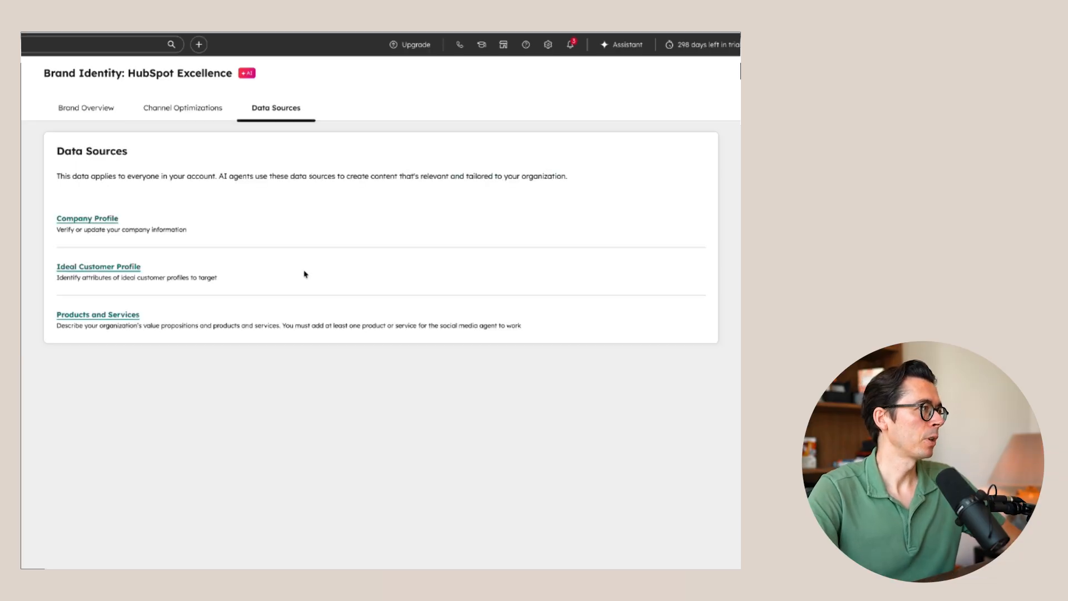
click(79, 220)
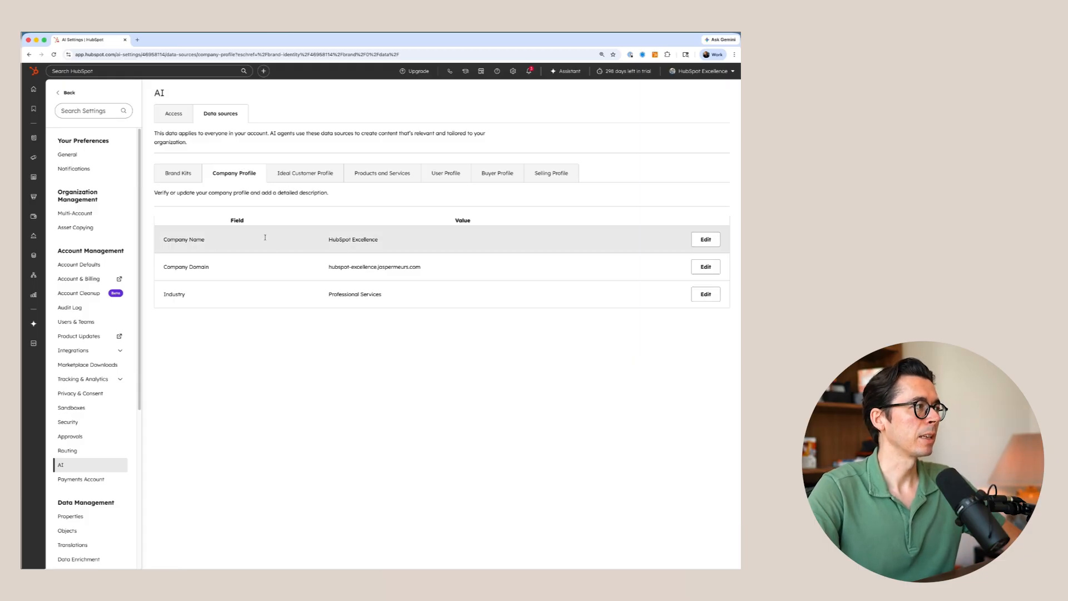
click(706, 239)
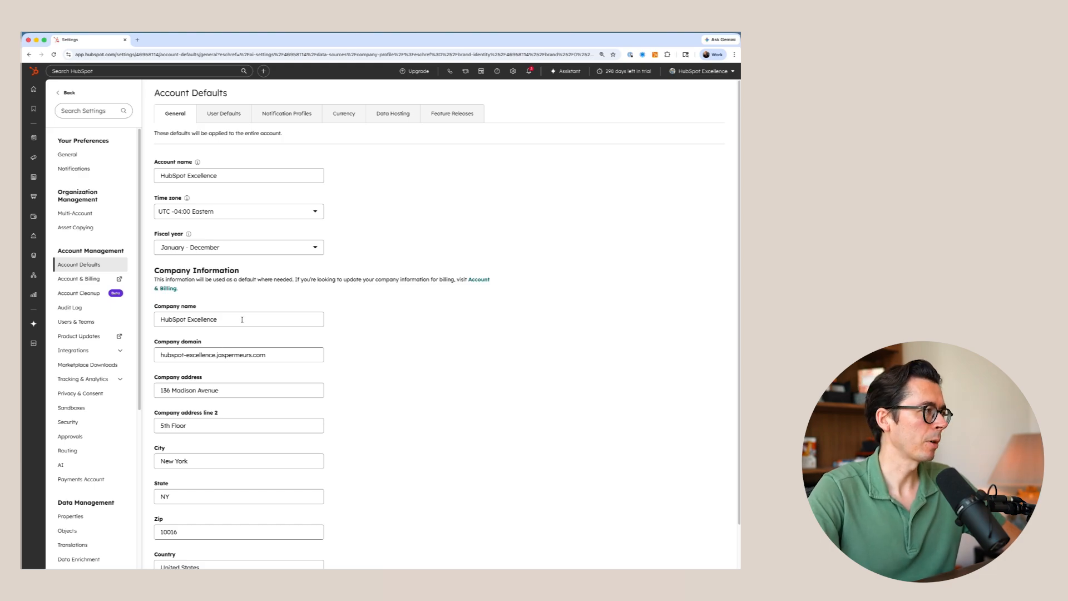
click(28, 55)
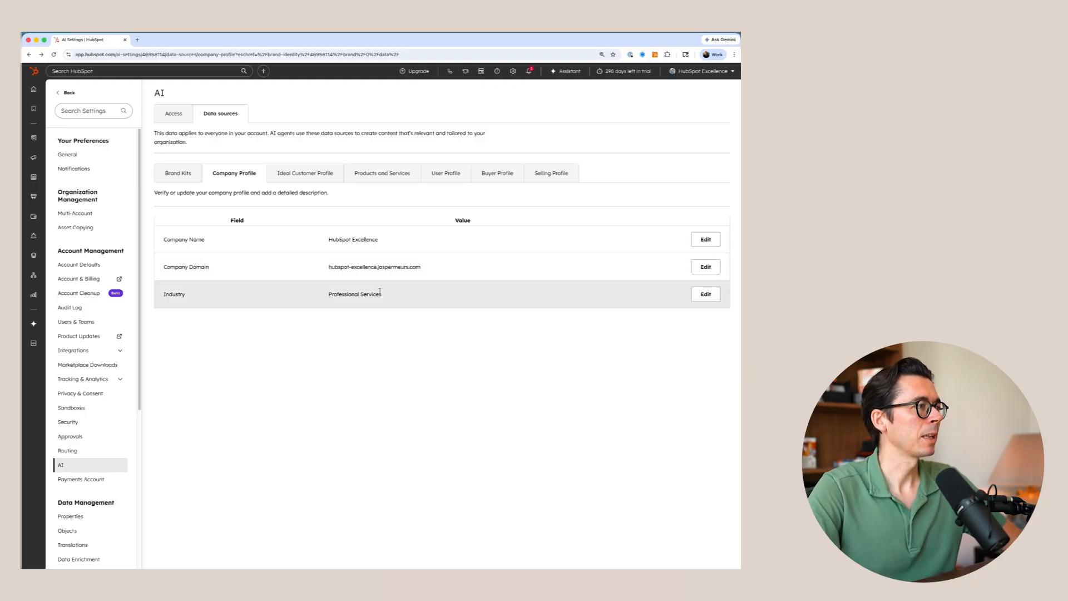
- Start a new ideal customer profile and name it "Mid-market health care"
click(305, 173)
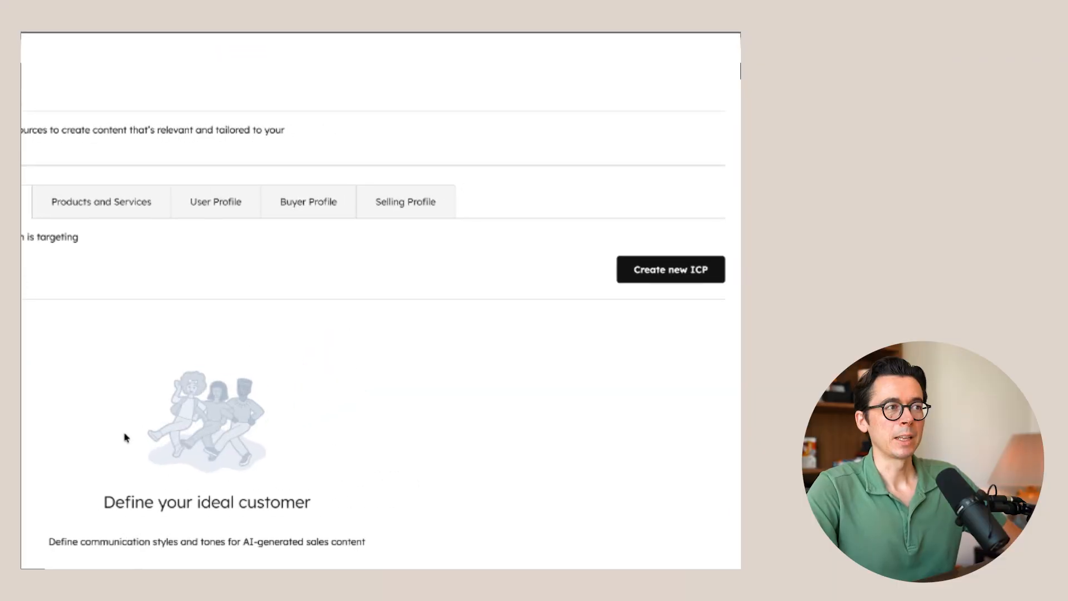
click(623, 281)
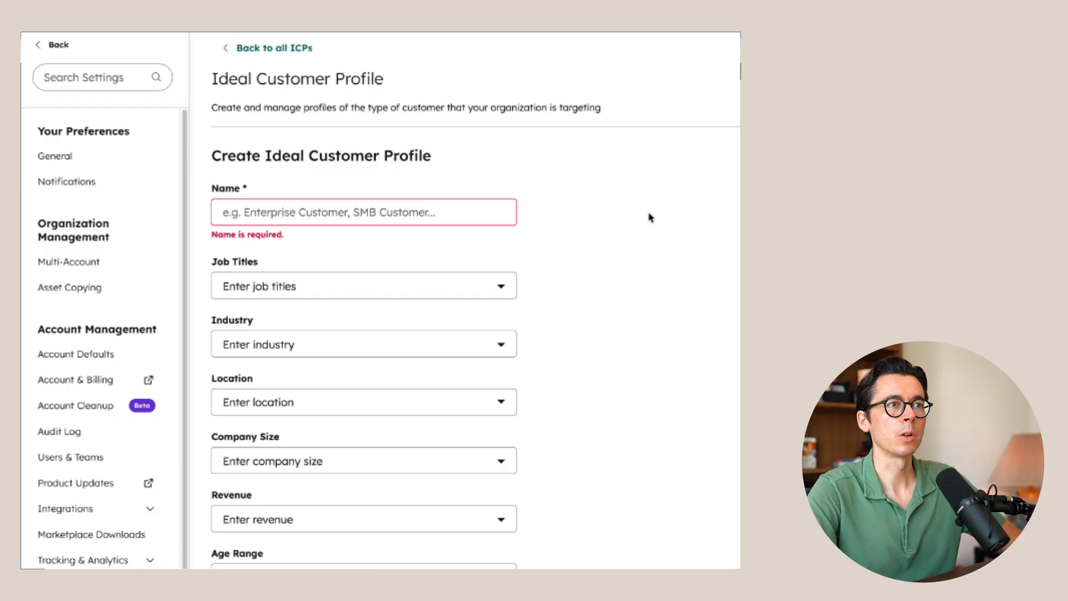
click(323, 210)
text(M)
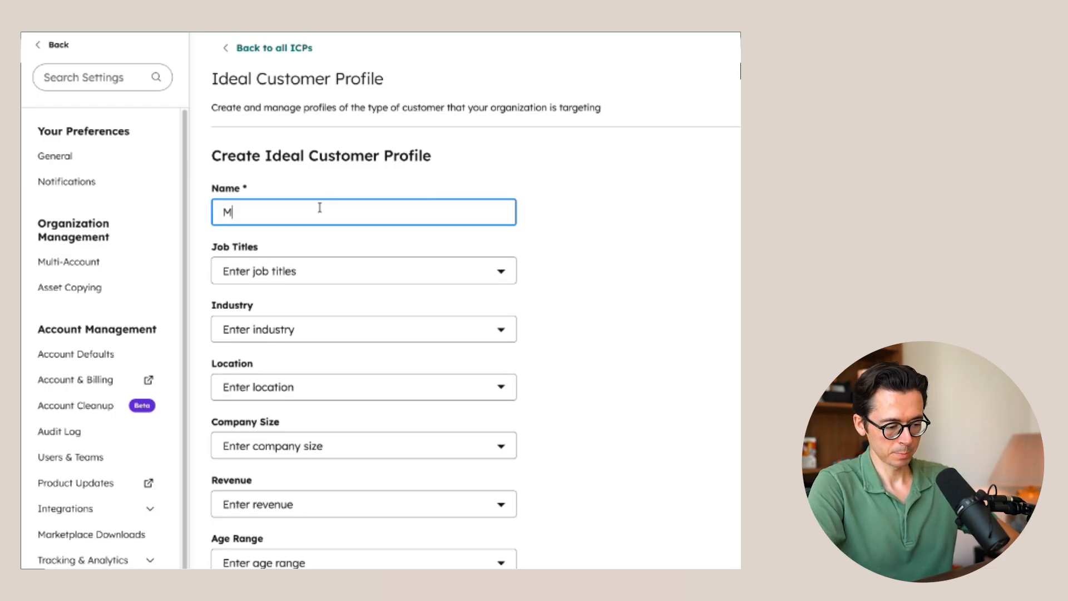
text(id-market health care)
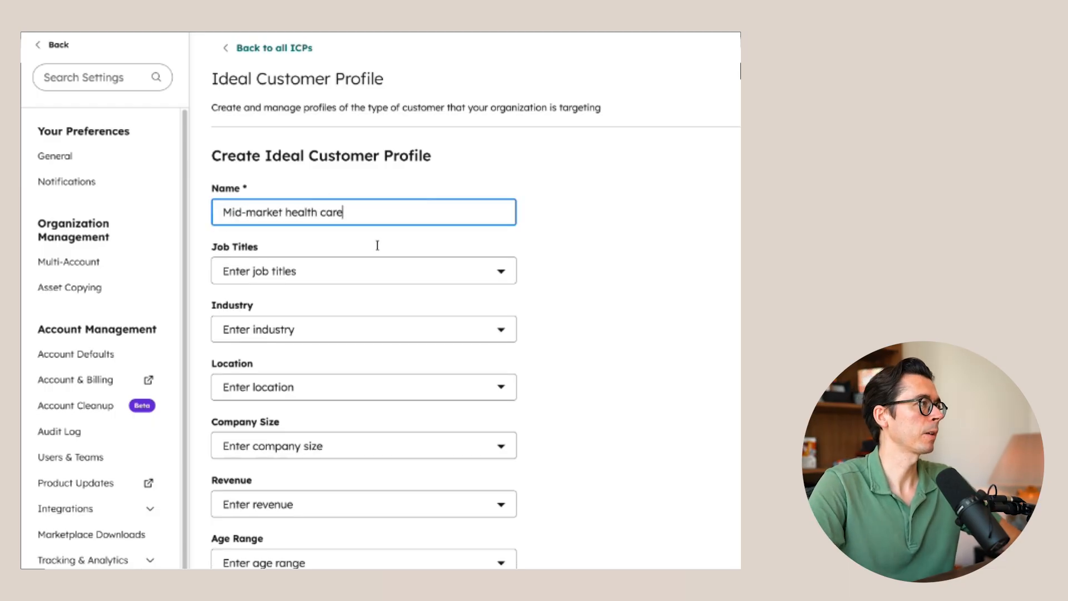
- Add the job titles IT Director, HR Leader and COO to the ideal customer profile
click(352, 271)
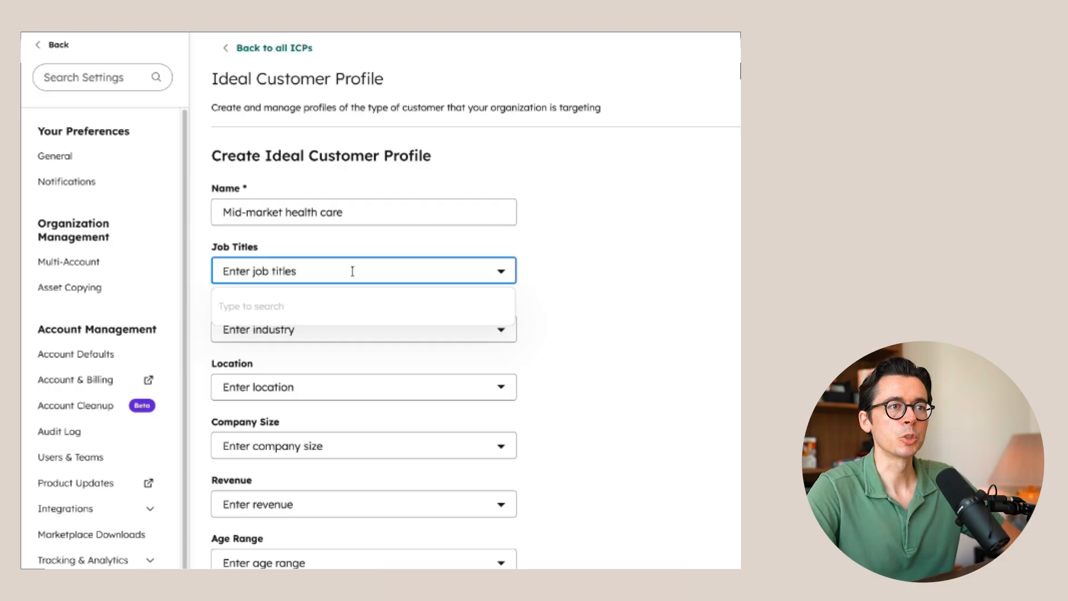
text(IT )
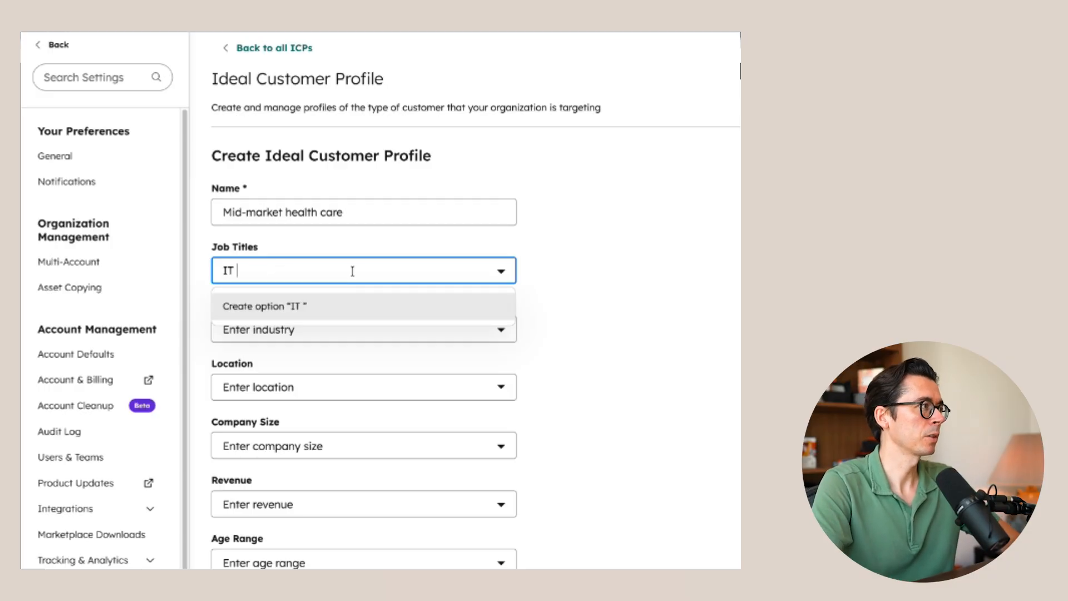
text(Director)
key(Return)
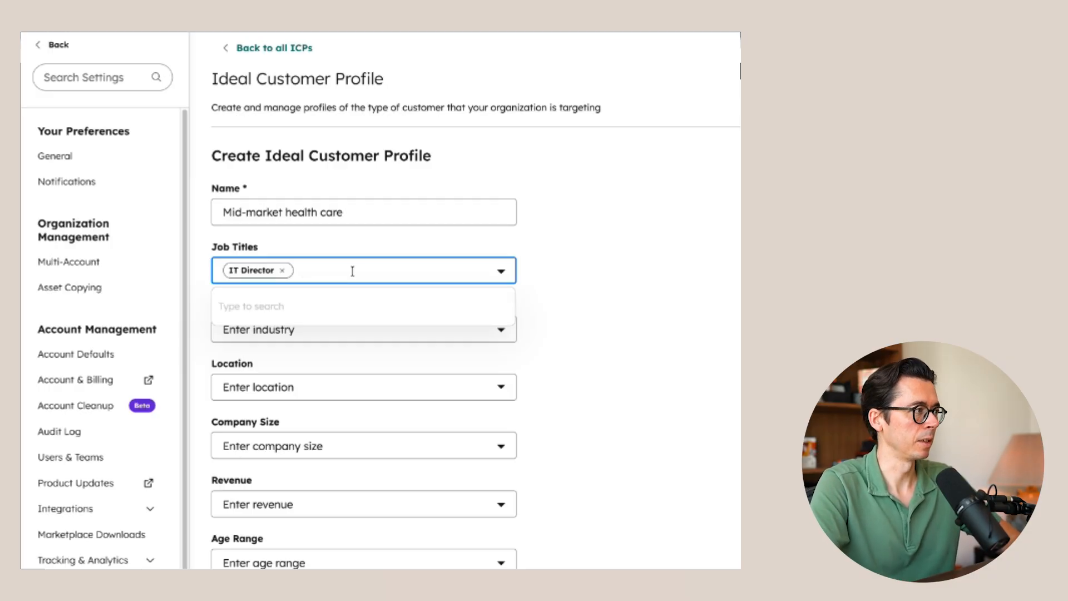
text(HR Leader)
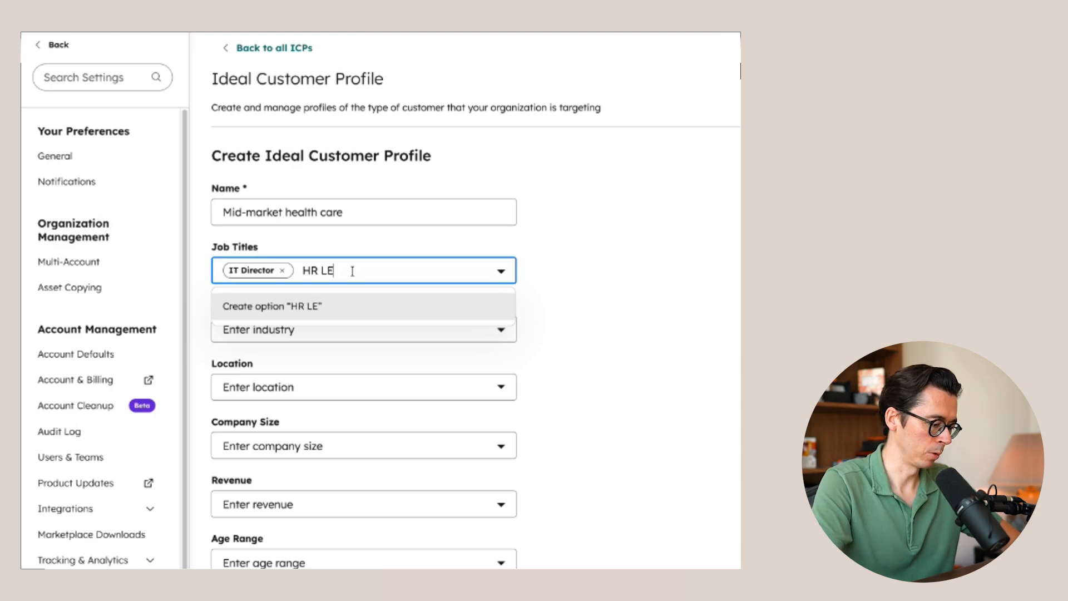
key(Return)
text(COO)
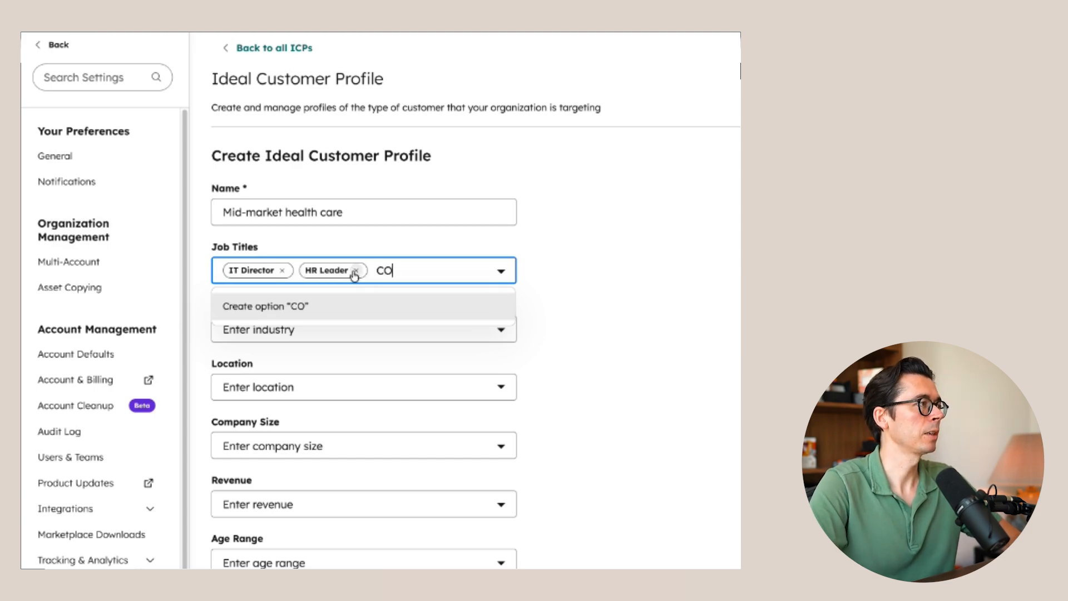
key(Return)
click(543, 388)
- Add "health care" as the industry of the ideal customer profile
click(351, 333)
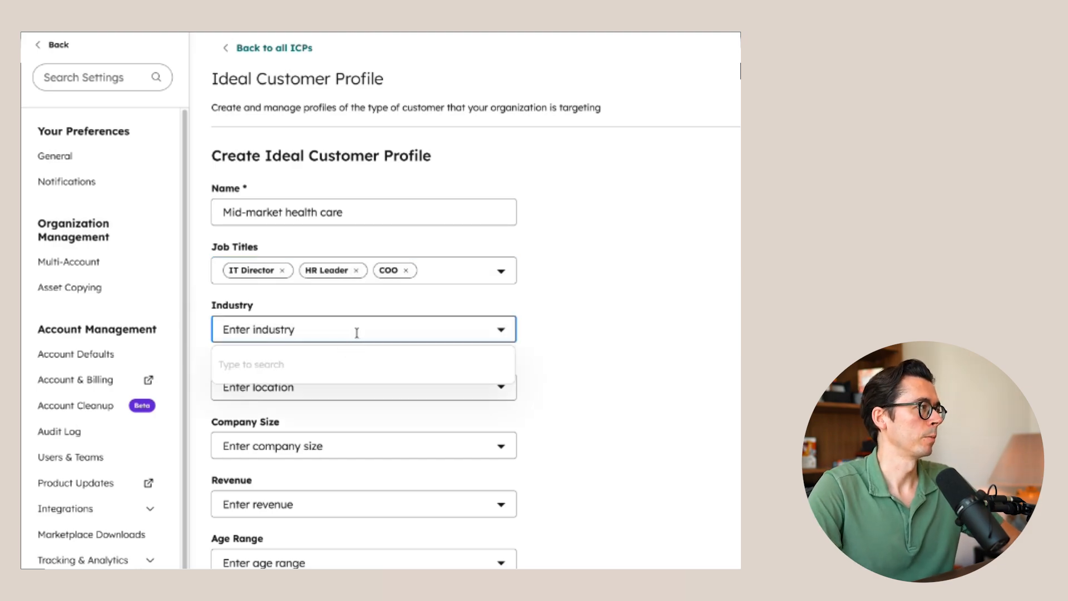
text(health )
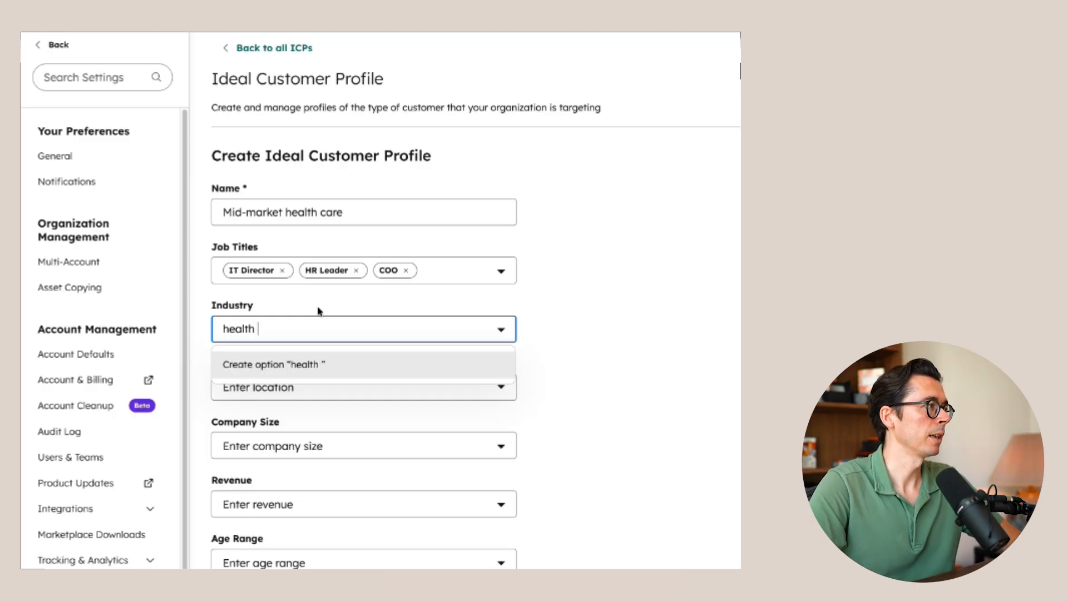
text(care)
key(Return)
click(584, 303)
- Select United States and Canada as the locations of the ideal customer profile
scroll(313, 374, down, 4)
click(316, 200)
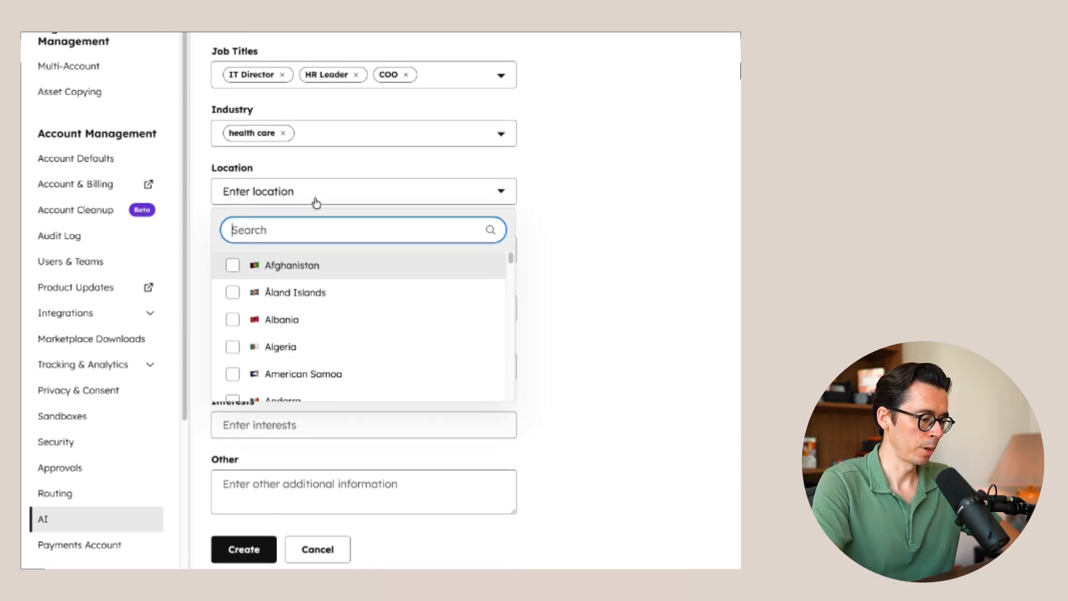
text(united)
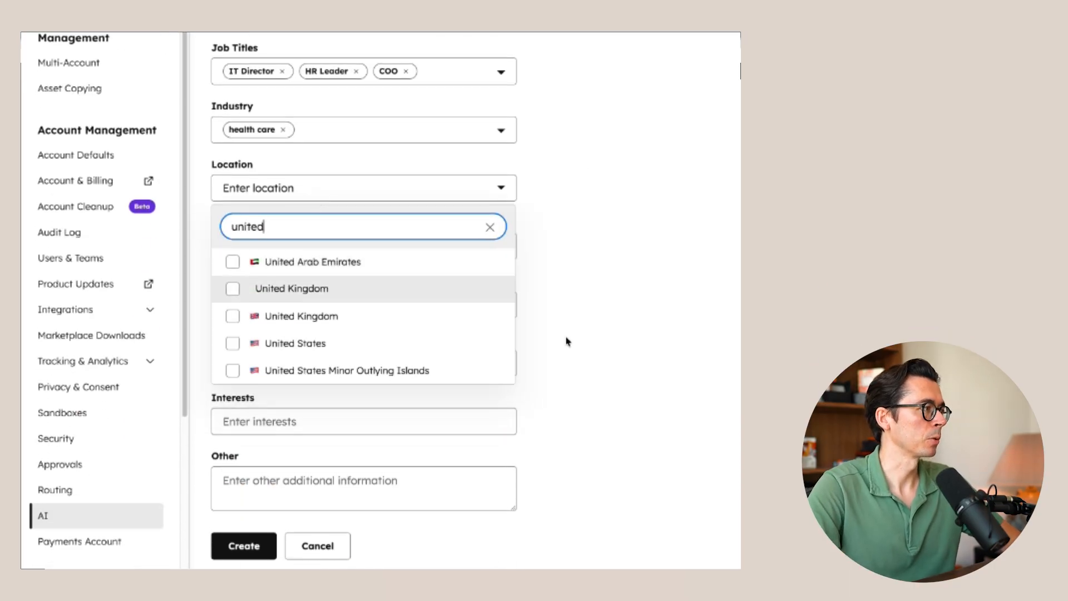
click(282, 342)
double_click(321, 229)
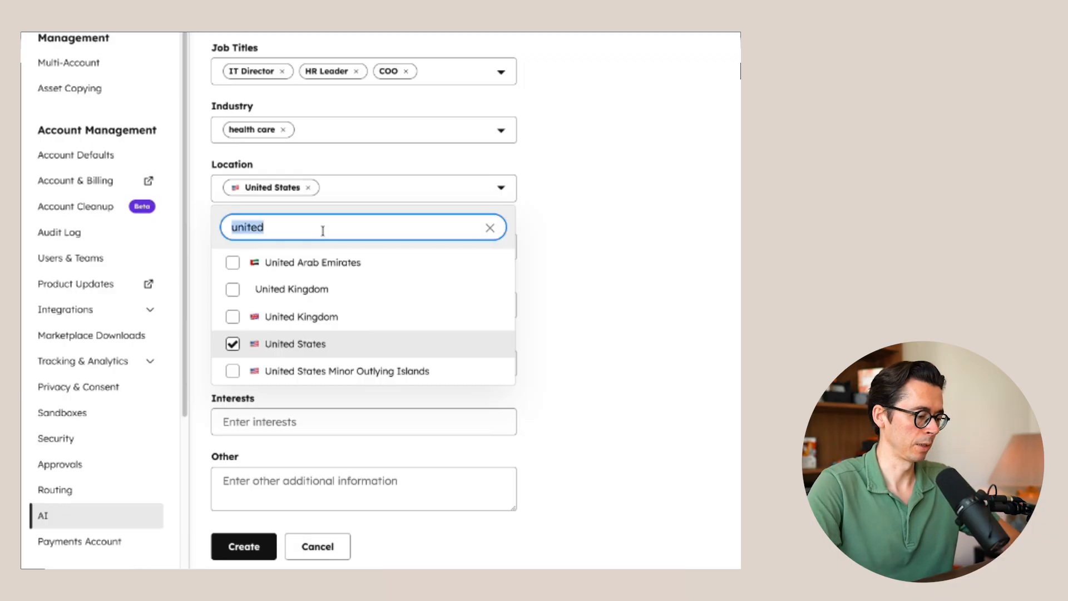
text(cana)
click(254, 267)
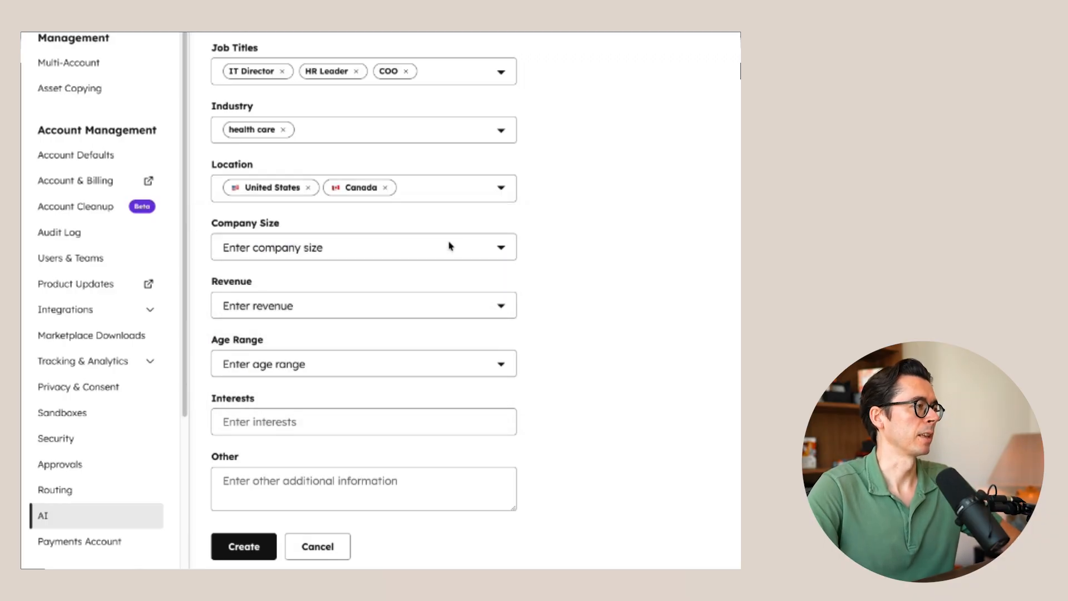
- Set the ideal customer's company size to 51-250 and the revenue to $1M-$10M
click(430, 249)
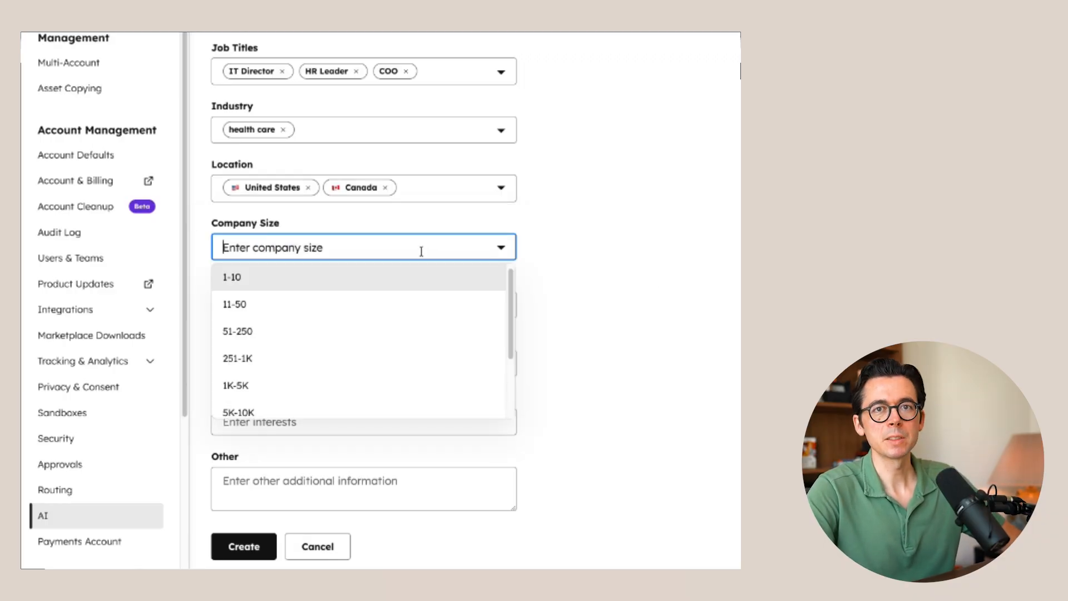
click(256, 332)
click(602, 341)
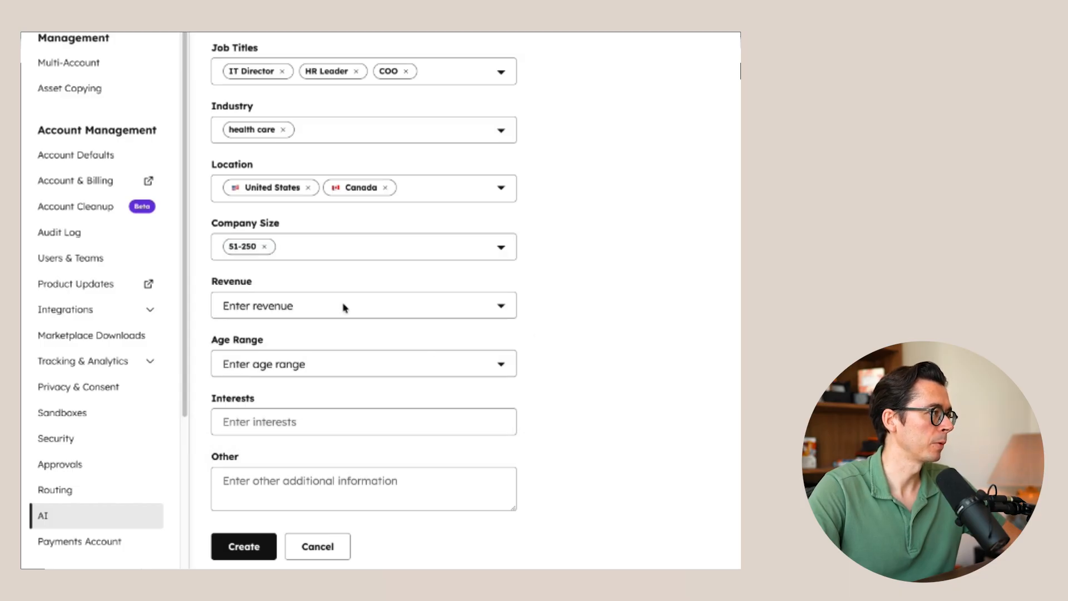
click(308, 310)
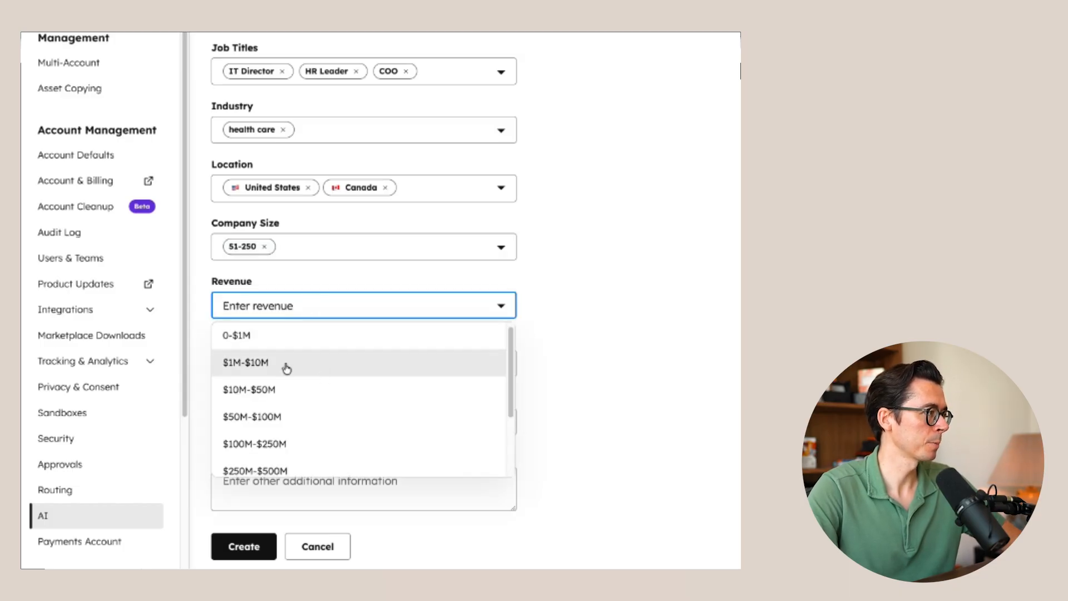
click(257, 368)
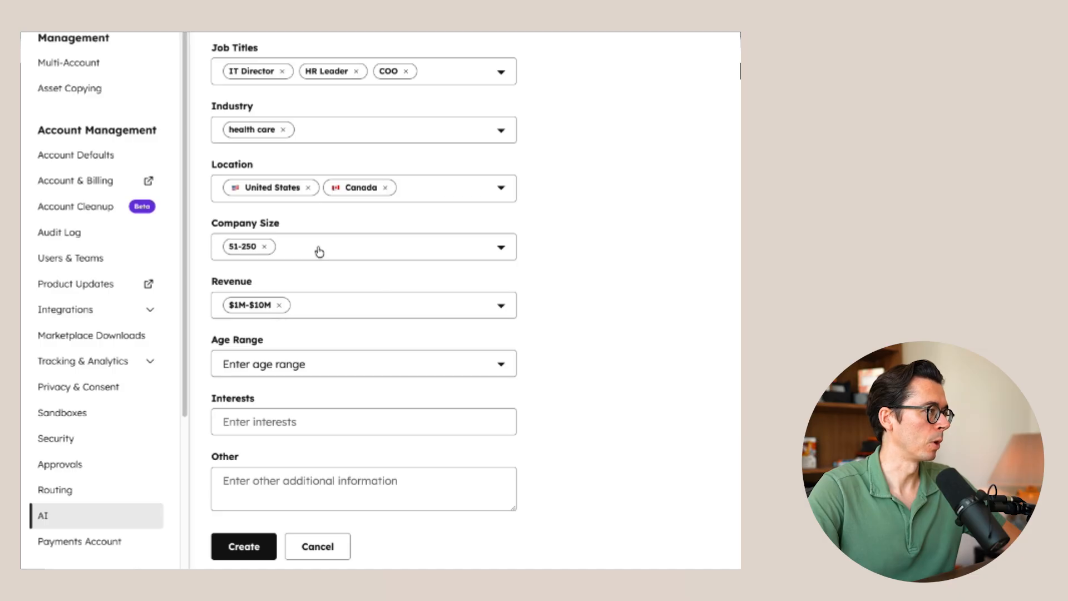
- Replace the ideal customer's company size with the 11-50 range only
click(265, 246)
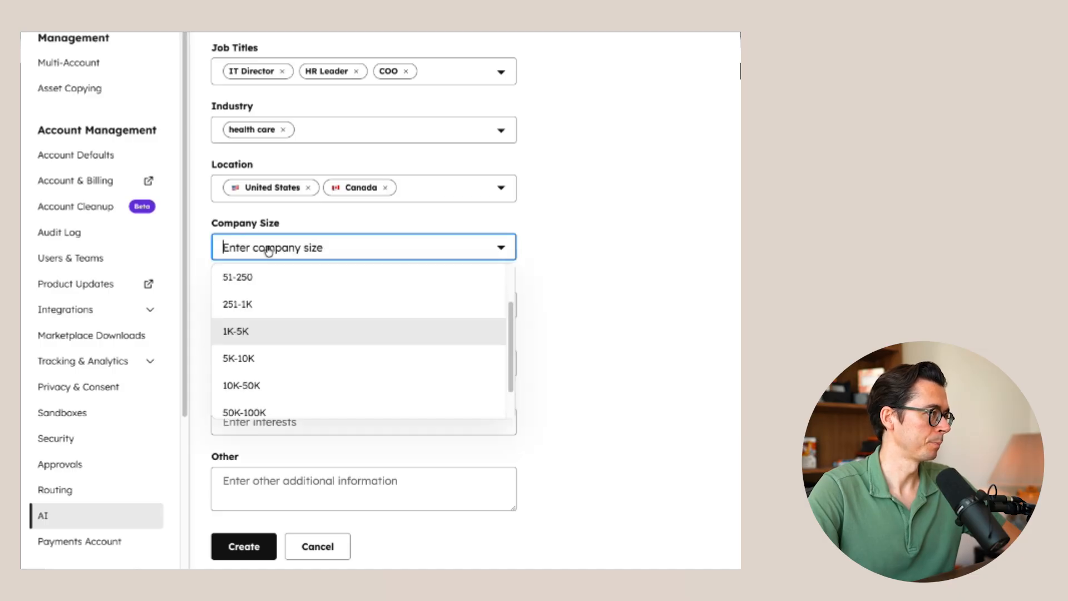
click(254, 309)
click(498, 335)
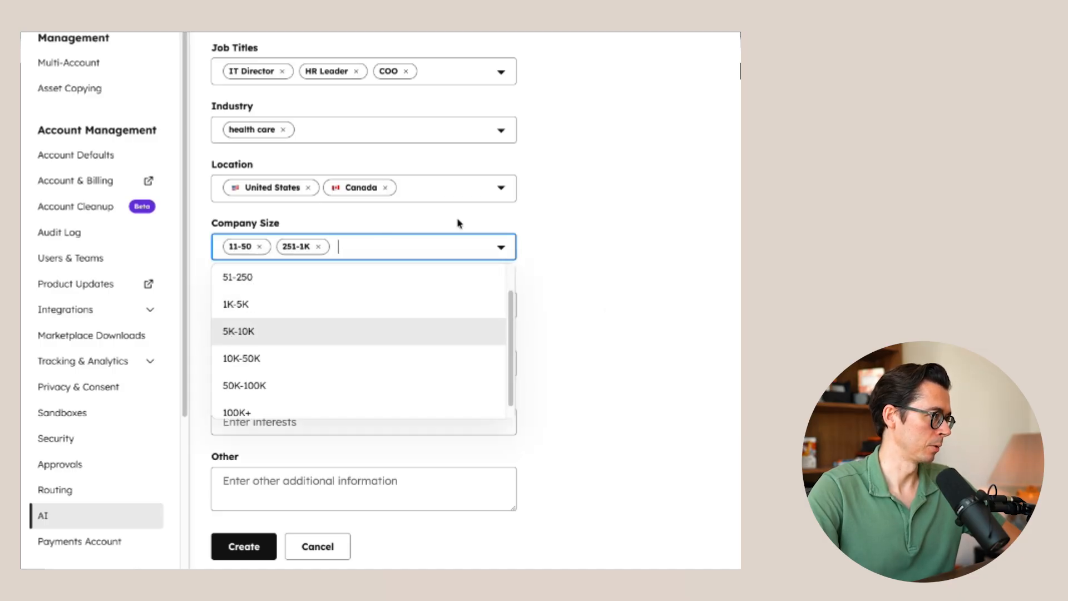
click(319, 246)
click(662, 281)
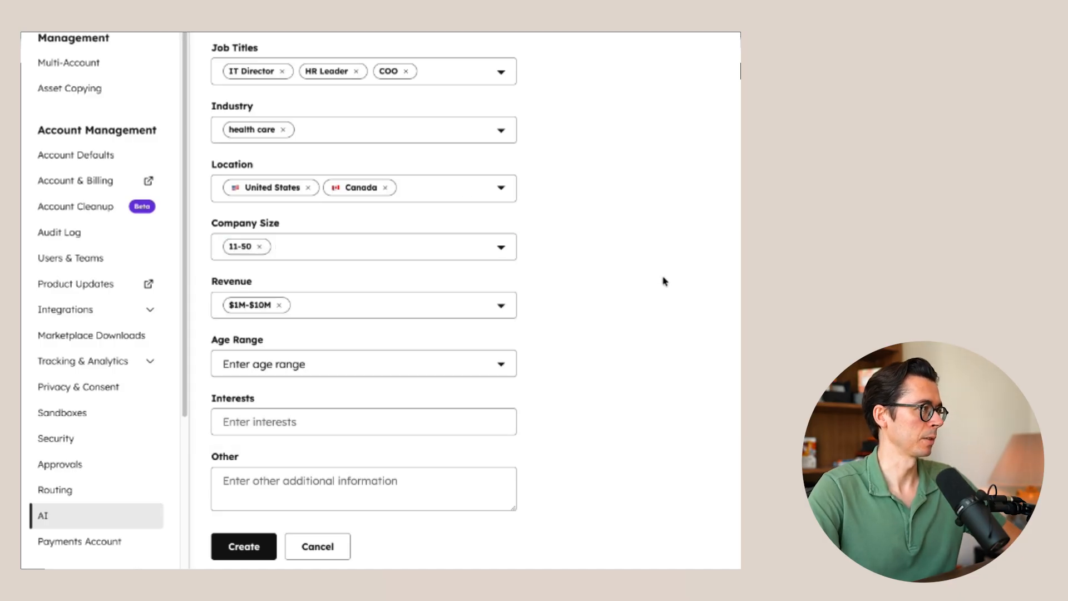
- Set the age ranges to 35-44 and 45-54, leave the interests empty, and create the ideal customer profile
click(332, 363)
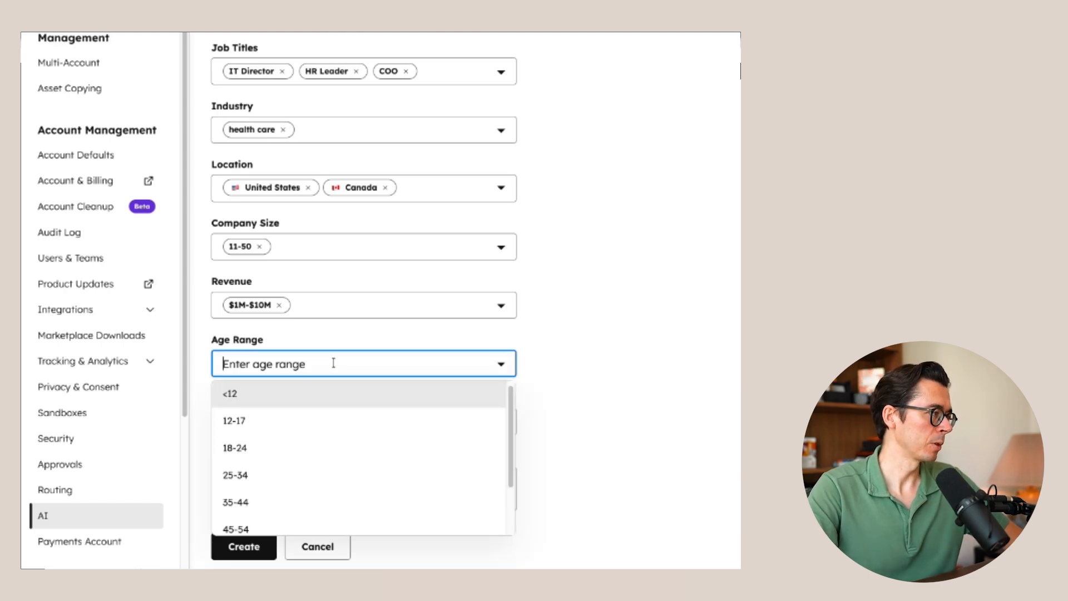
scroll(305, 450, down, 1)
click(258, 470)
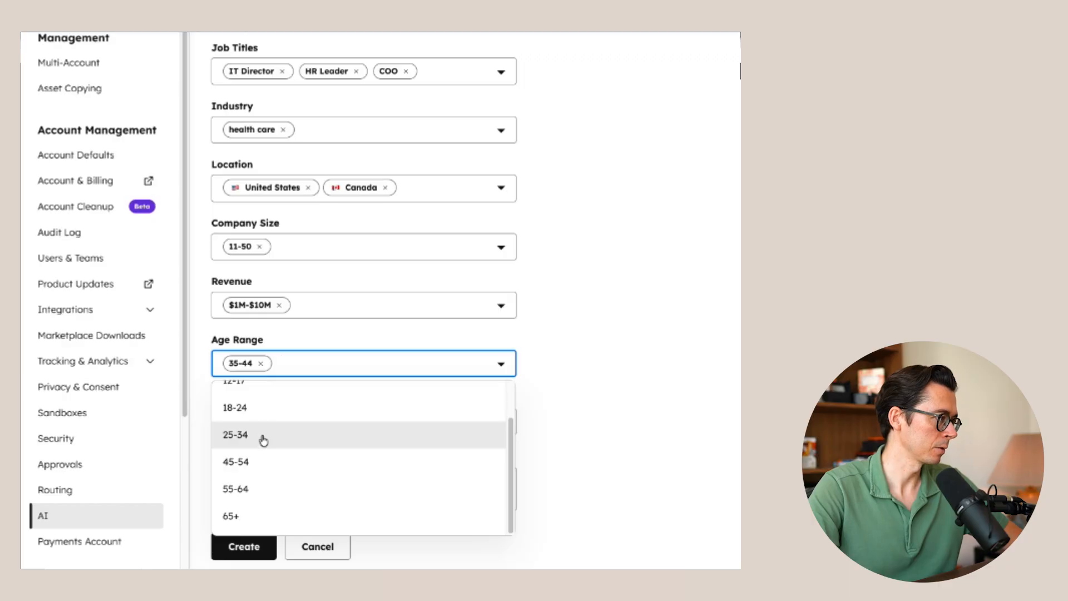
click(257, 467)
click(319, 433)
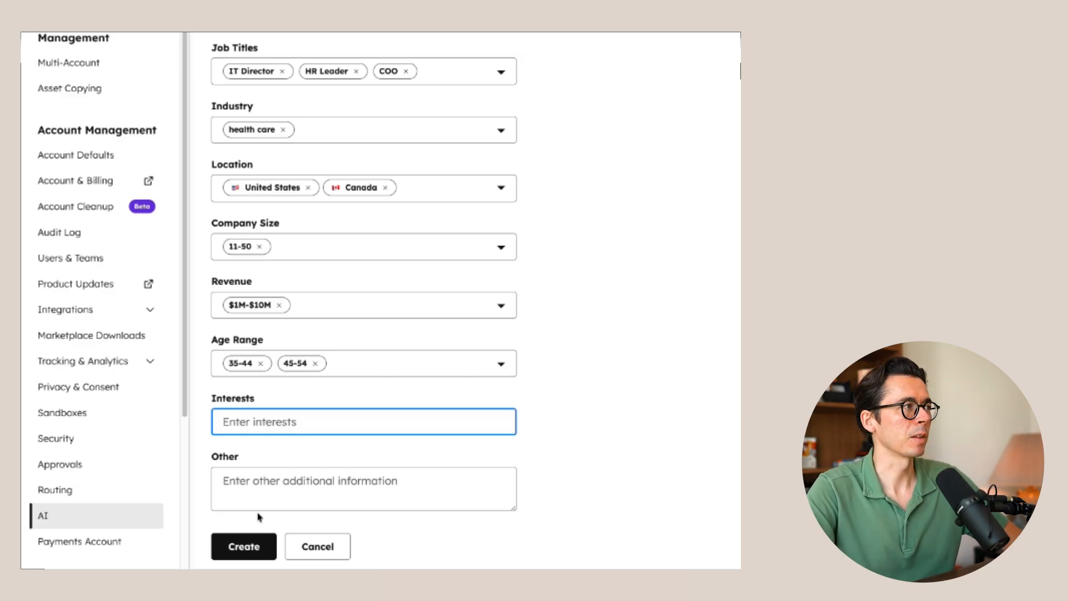
click(245, 546)
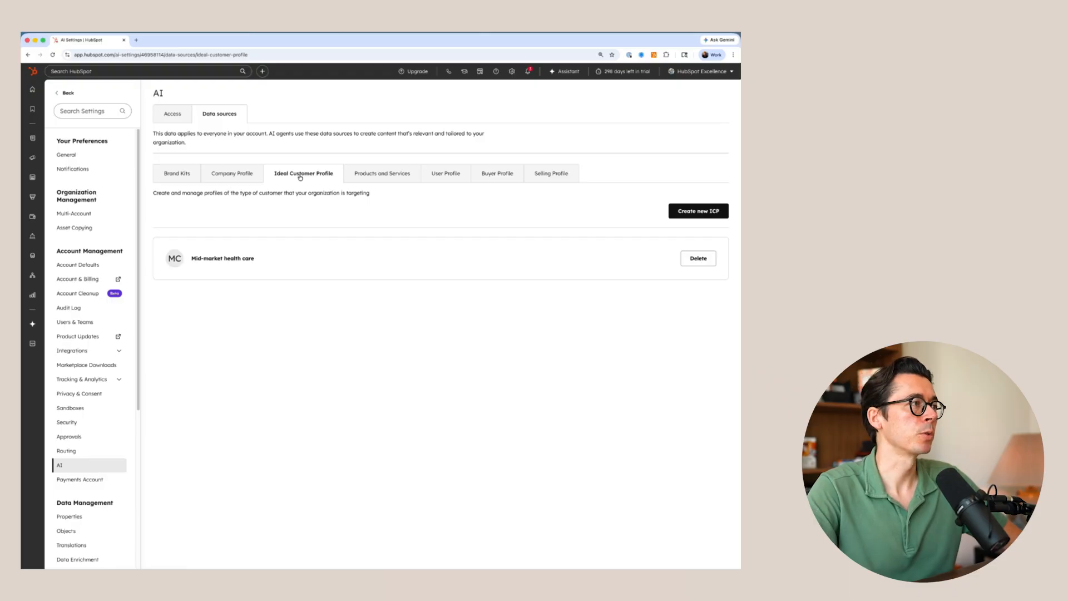
- Review the value proposition, pain points and product entry fields of the Products and Services data source without entering anything
click(407, 175)
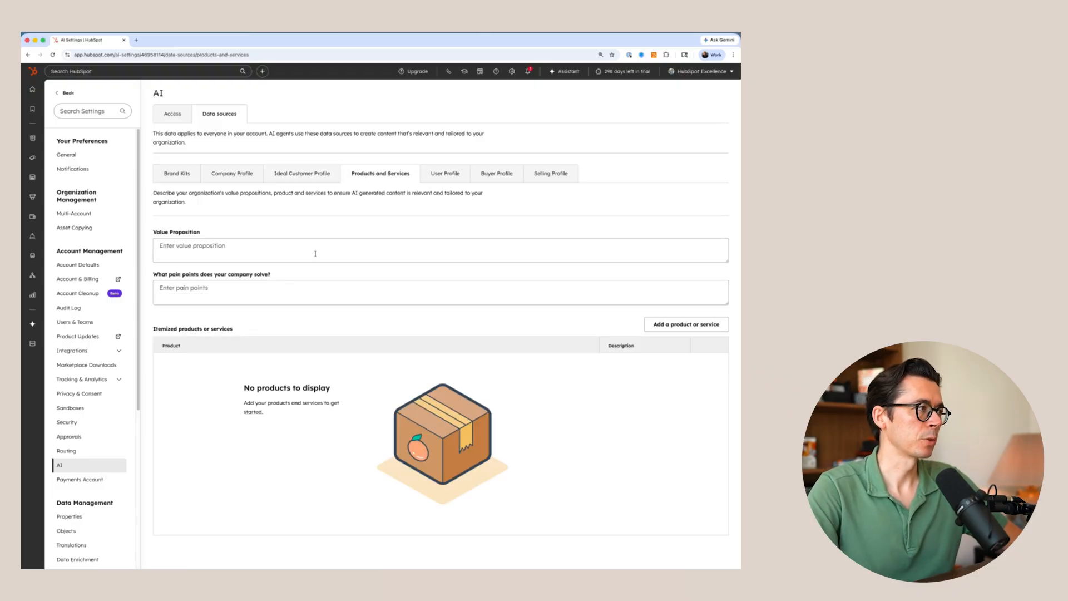
click(208, 251)
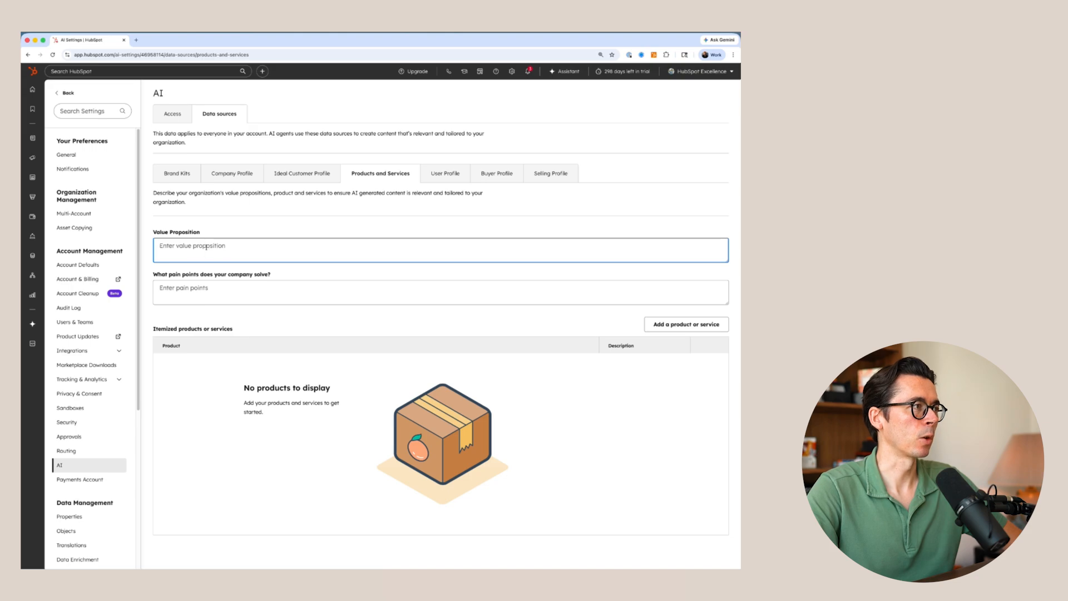
click(218, 293)
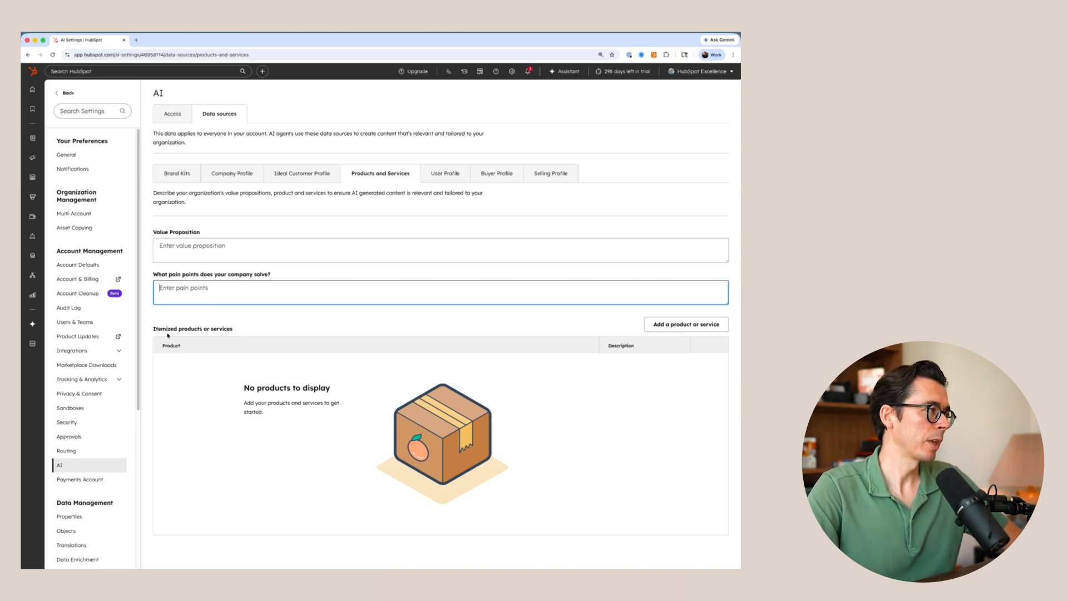
click(692, 324)
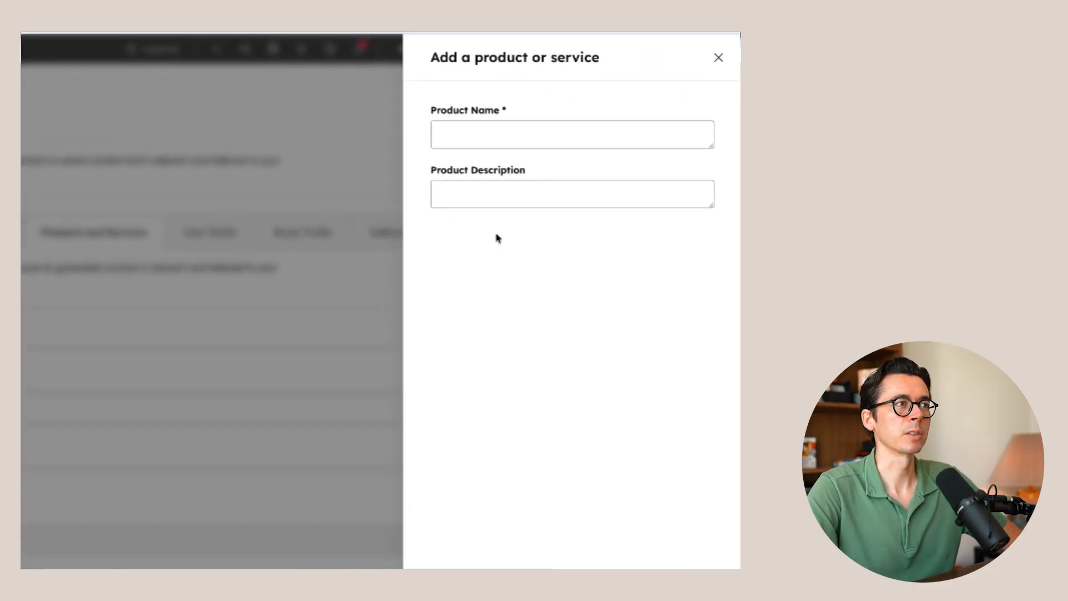
click(718, 57)
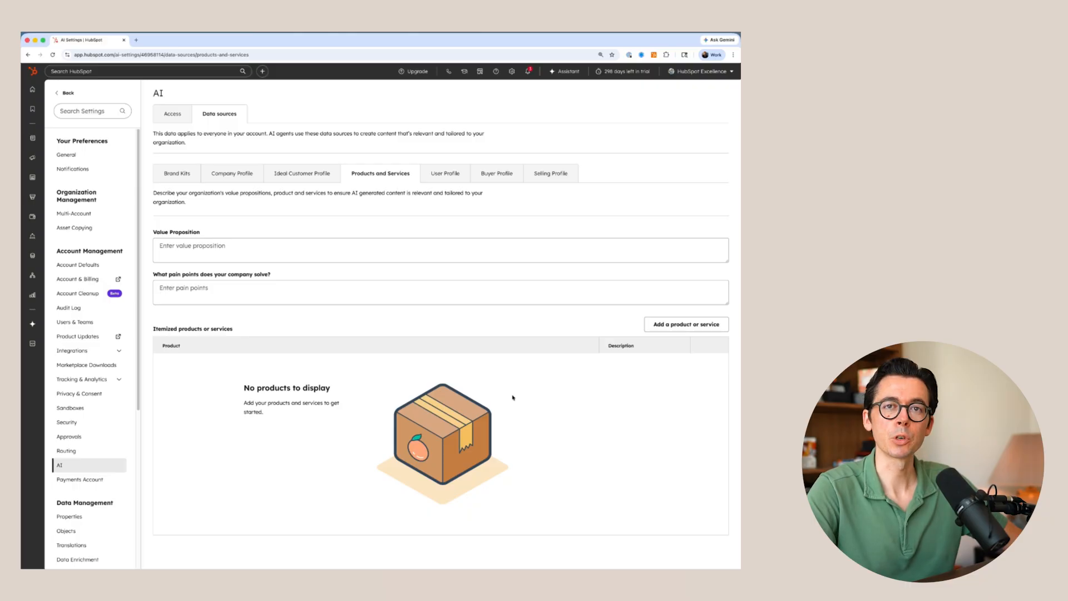
- View the User Profile data source and the profile preferences where the job title is edited, and return to the data sources
click(450, 174)
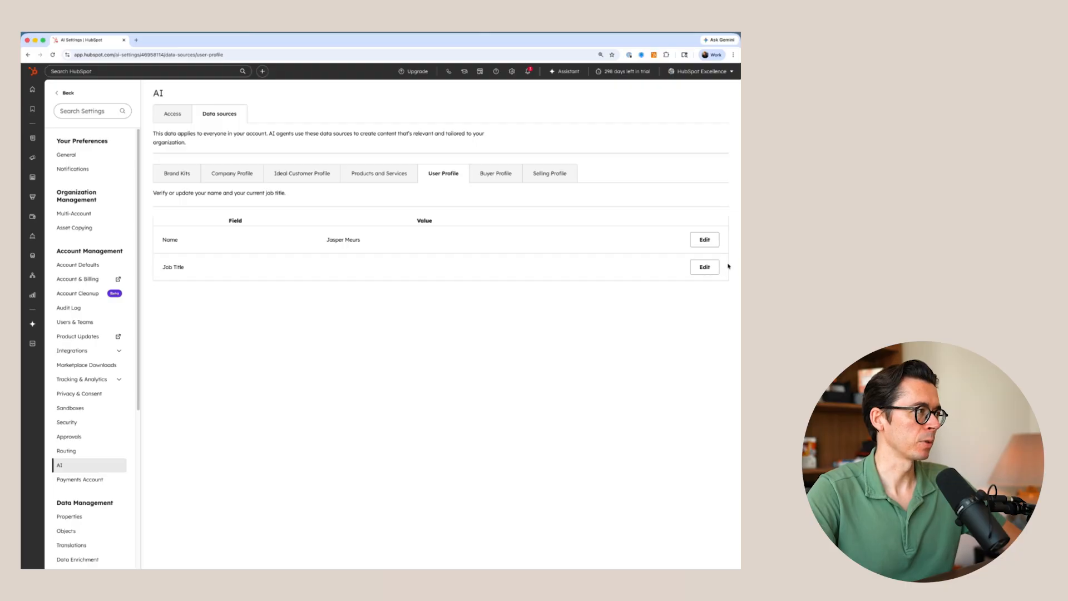
click(706, 267)
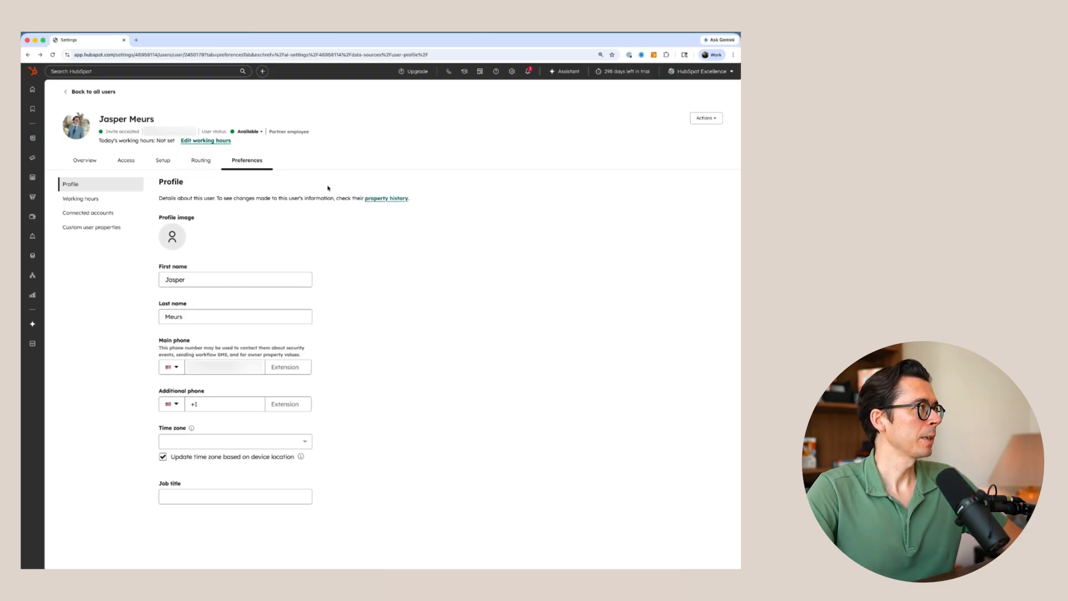
click(27, 53)
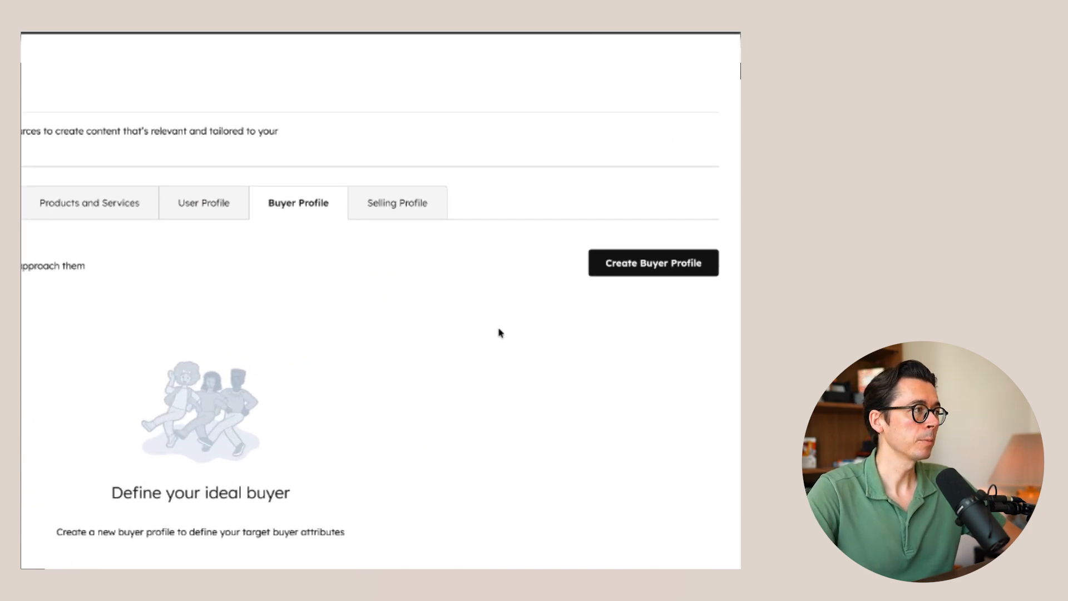
- Examine the new buyer profile form and its profile type options, and leave it without creating a profile
click(643, 265)
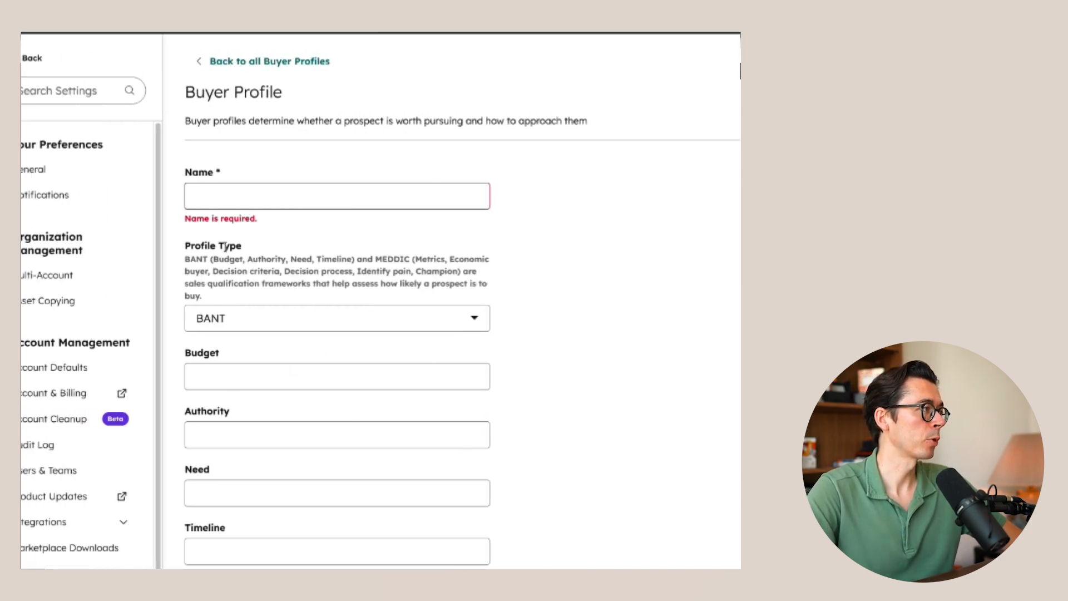
click(275, 315)
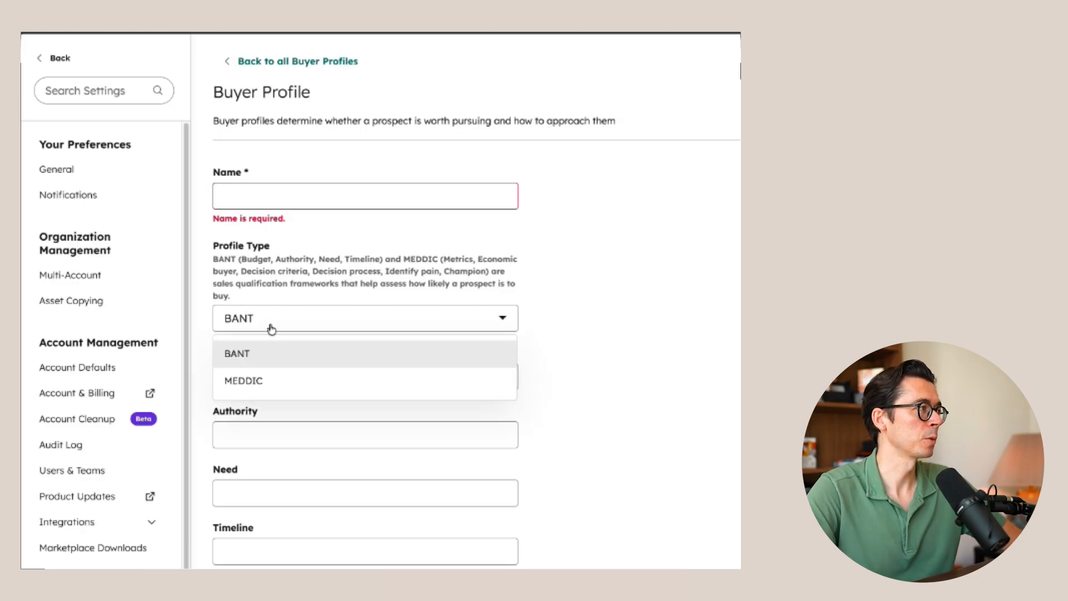
click(594, 288)
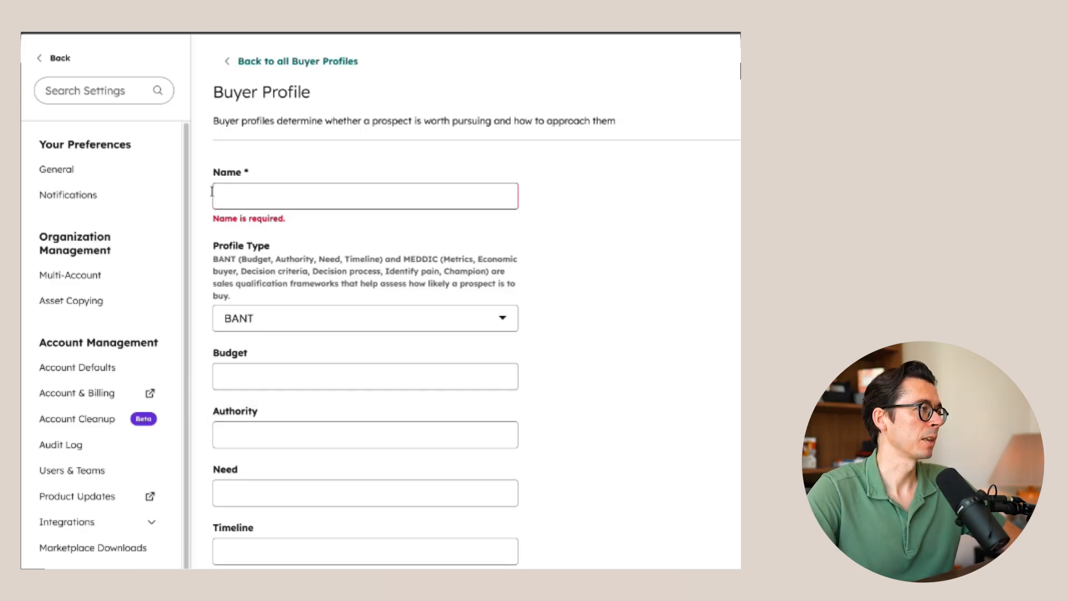
click(223, 391)
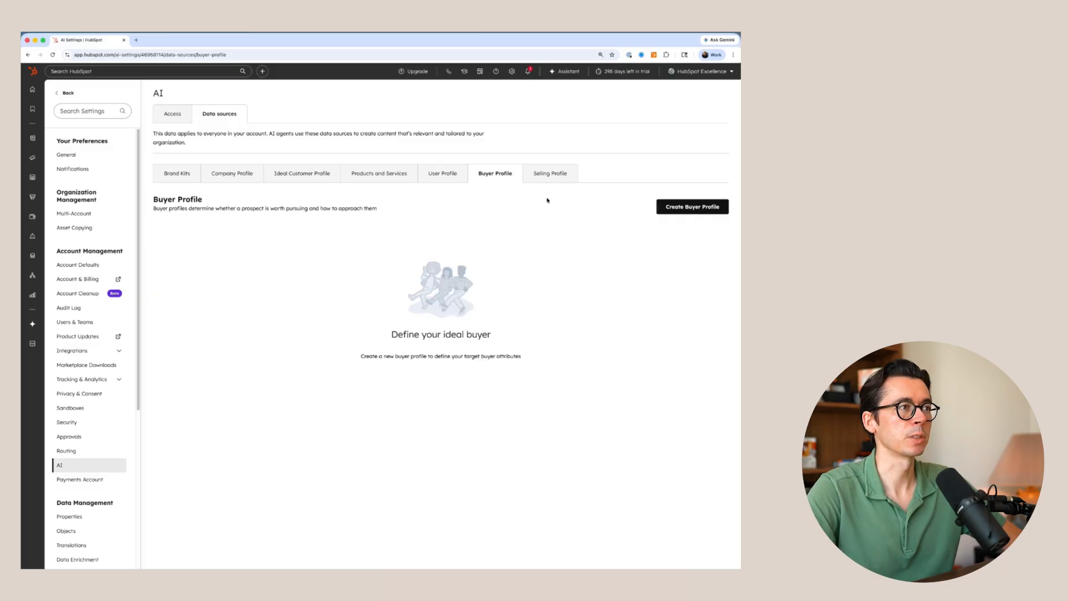
- Examine the new selling profile form with its tone settings, and go back to the selling profiles without creating one
click(556, 177)
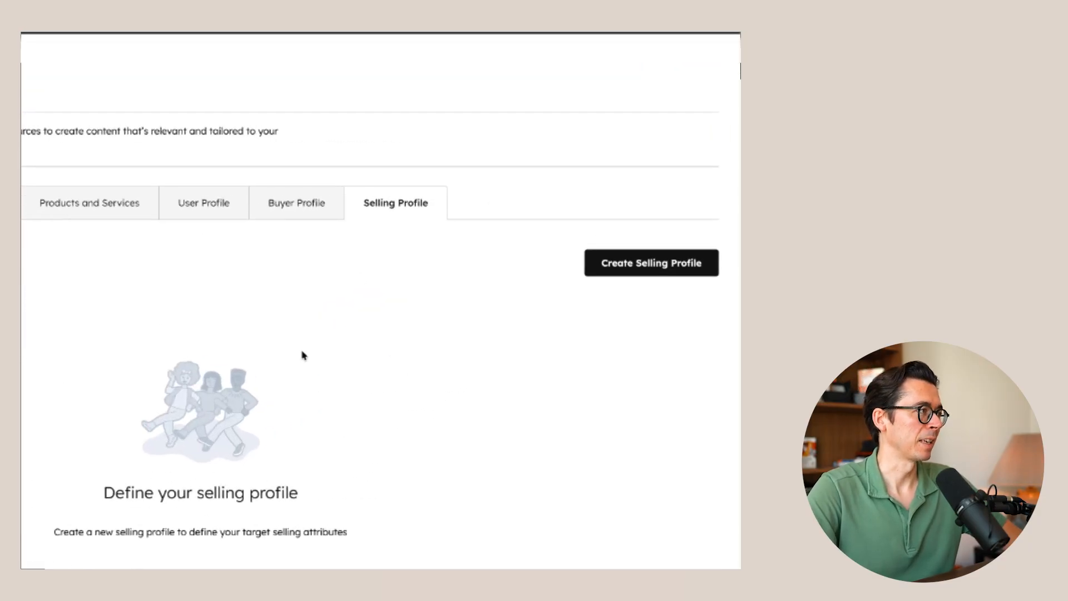
click(645, 269)
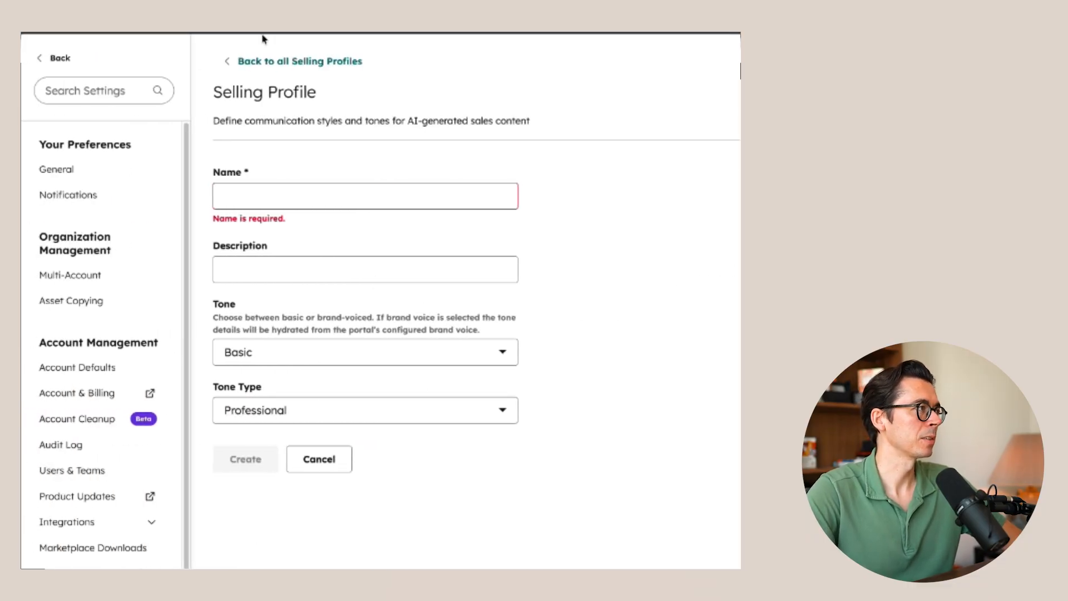
click(234, 61)
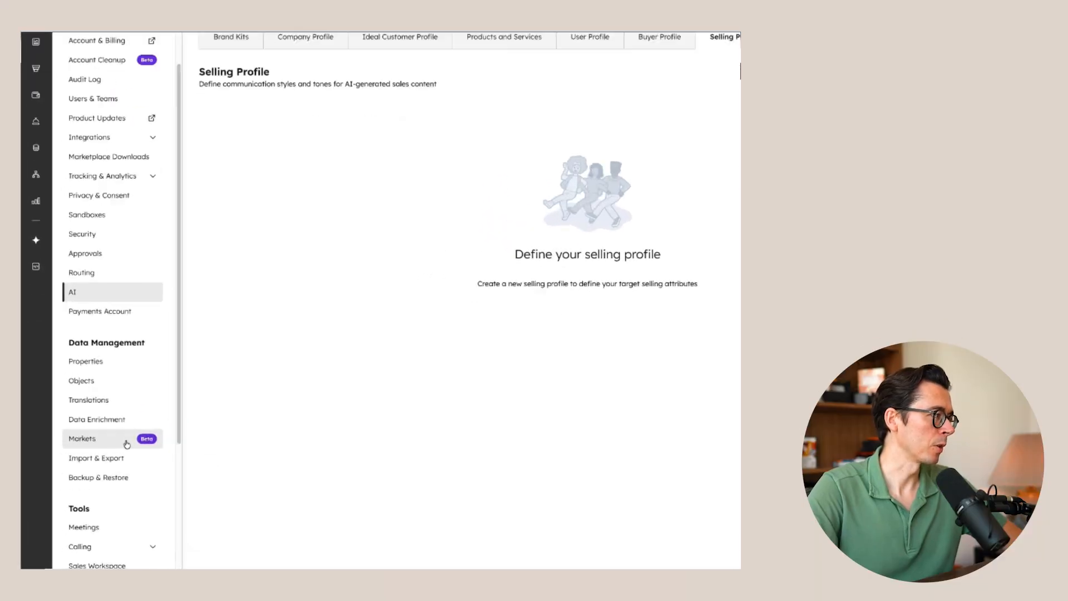
- Start a new market in the Markets settings and name it "Mid-Market health care"
click(160, 402)
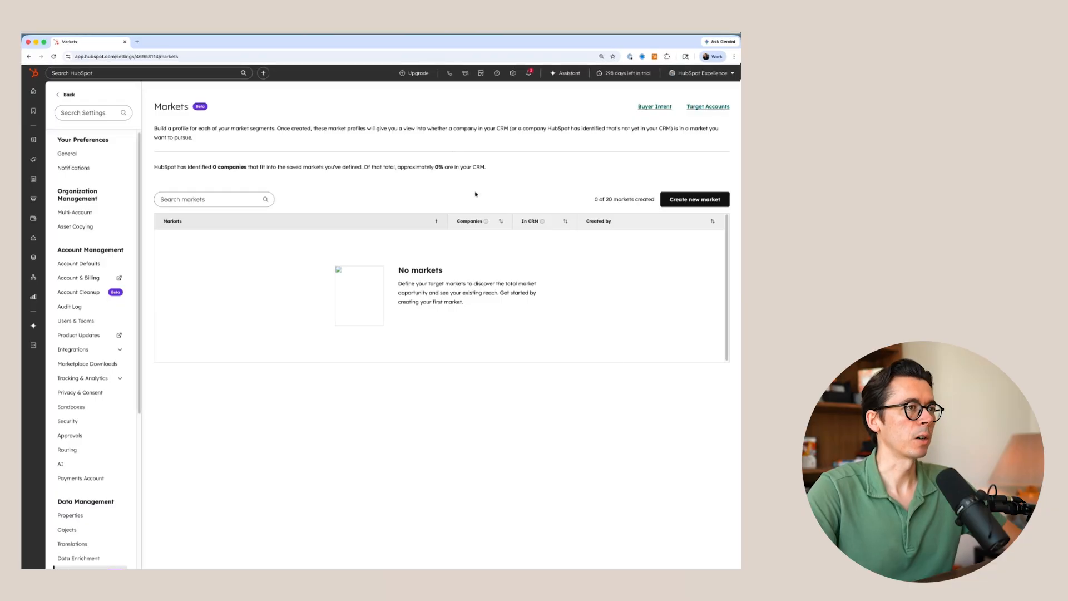
click(694, 200)
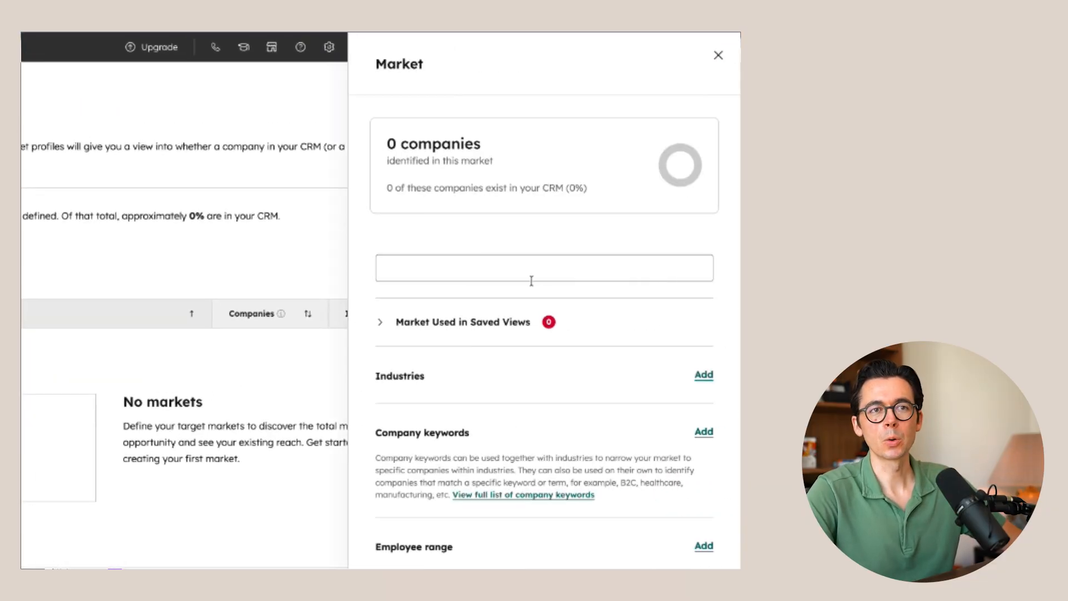
click(531, 281)
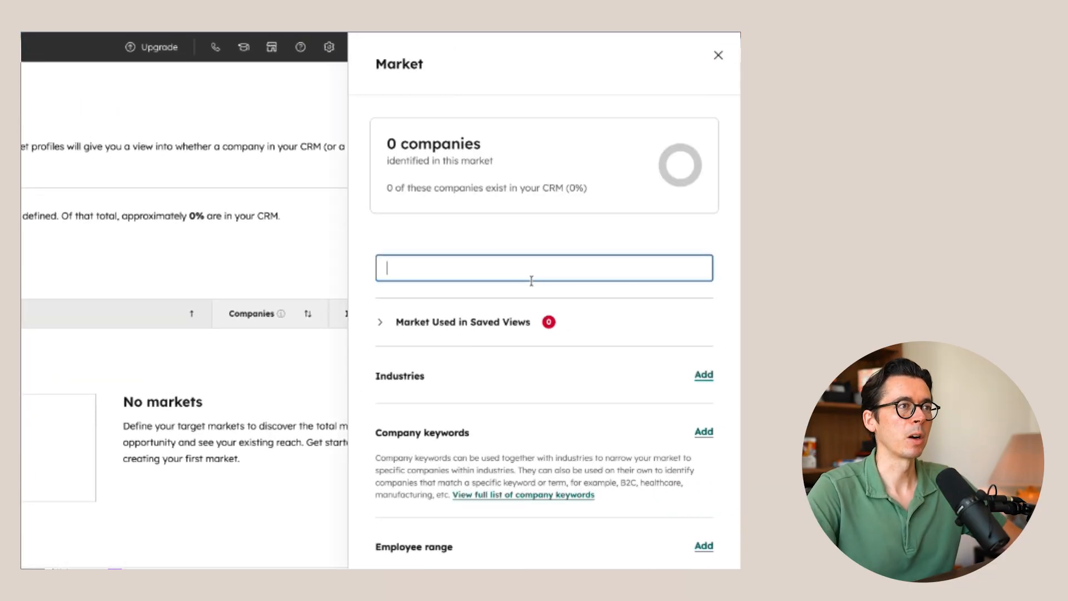
text(Mid-Market)
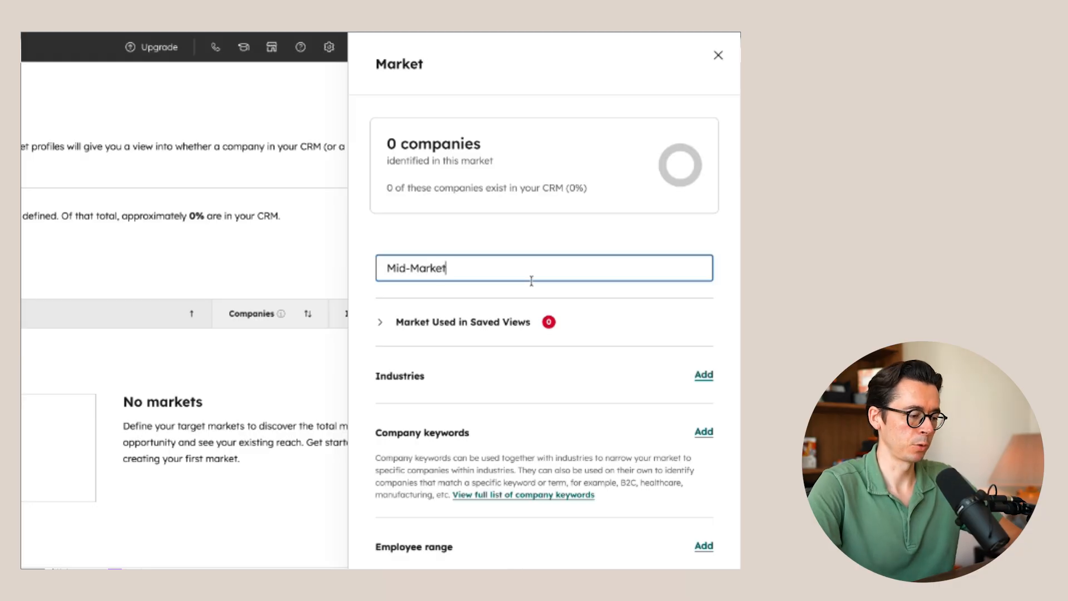
text( health care)
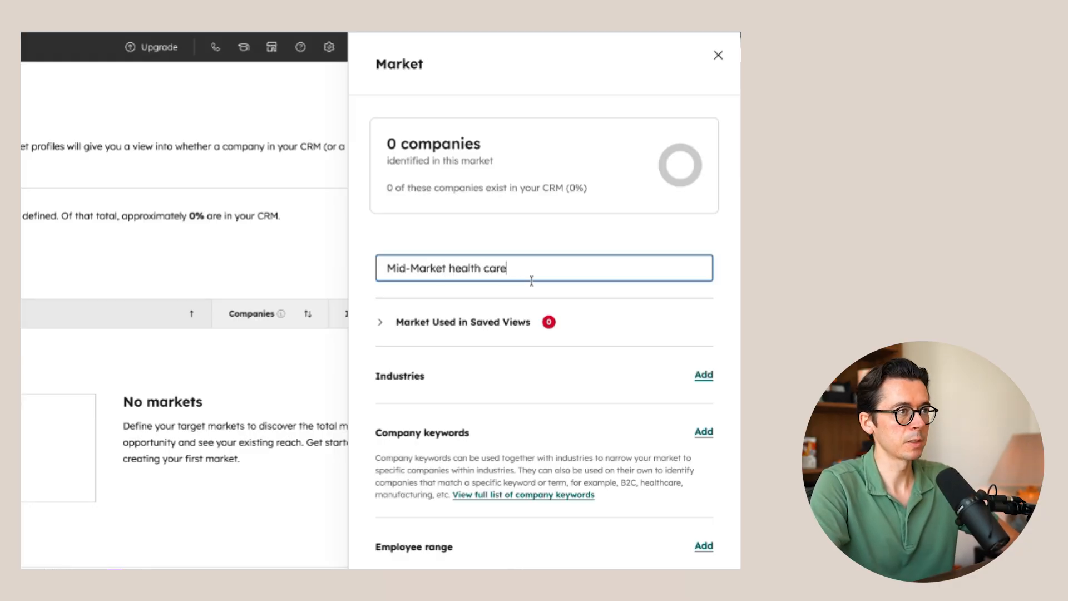
- Add Hospital & Health Care as the market's industry
scroll(495, 351, down, 3)
click(703, 282)
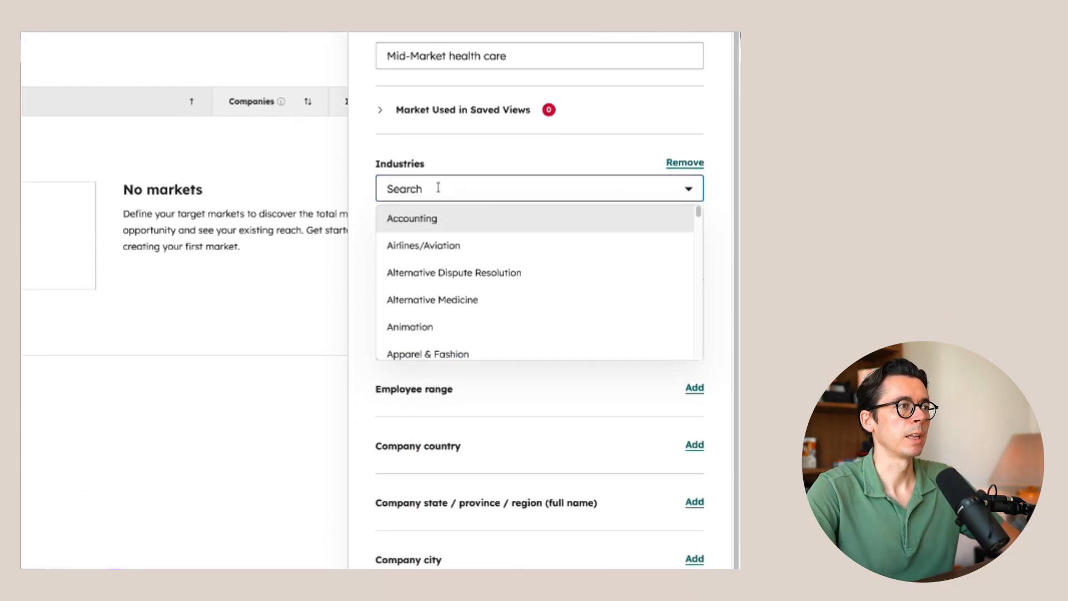
text(hea)
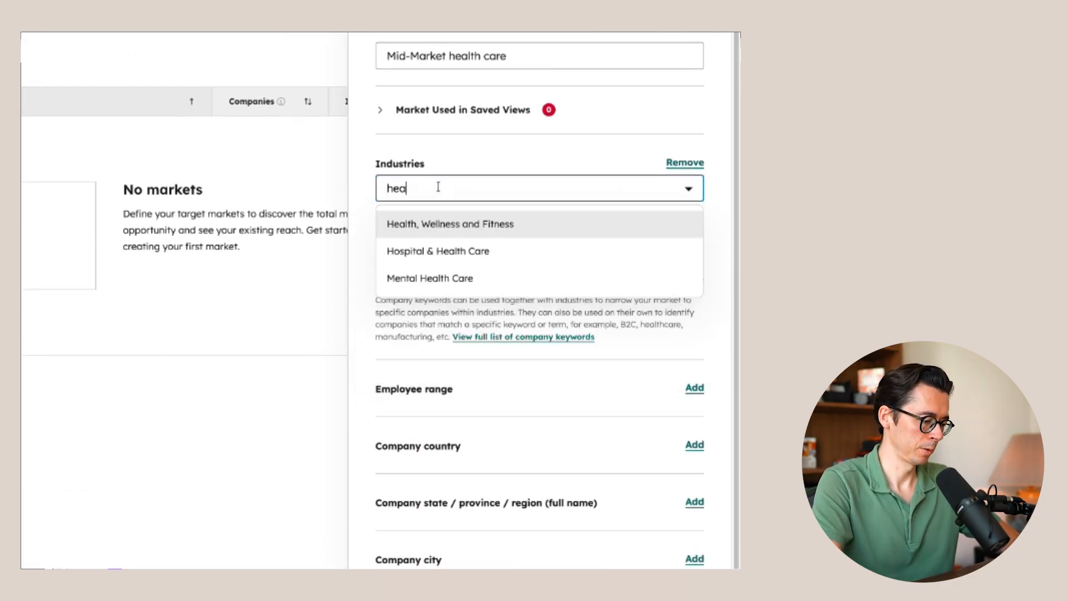
click(437, 253)
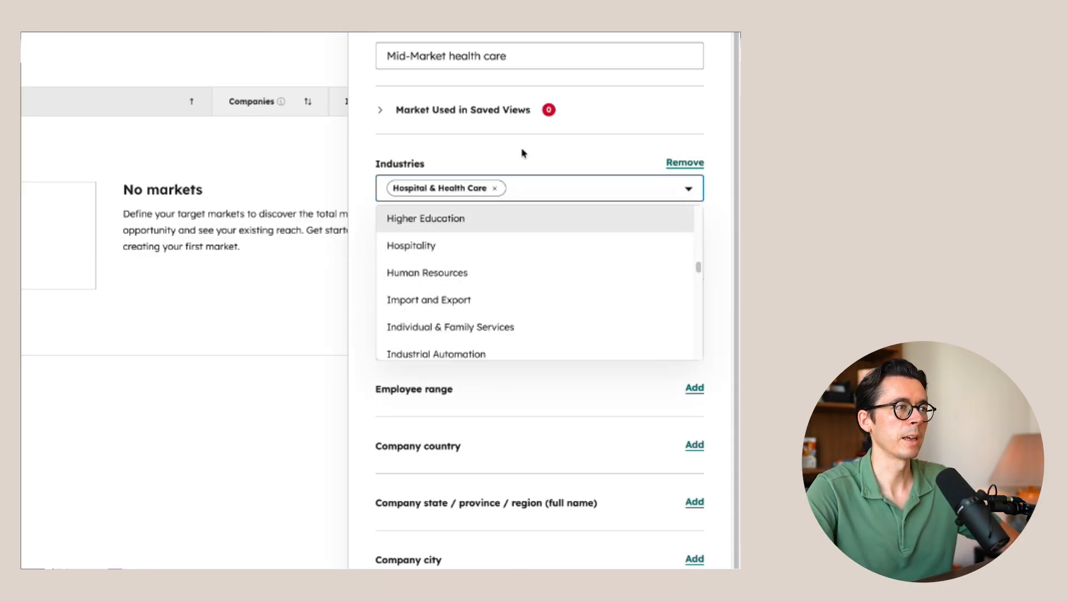
click(522, 156)
- Add United States and Canada as the market's company countries
scroll(506, 398, down, 2)
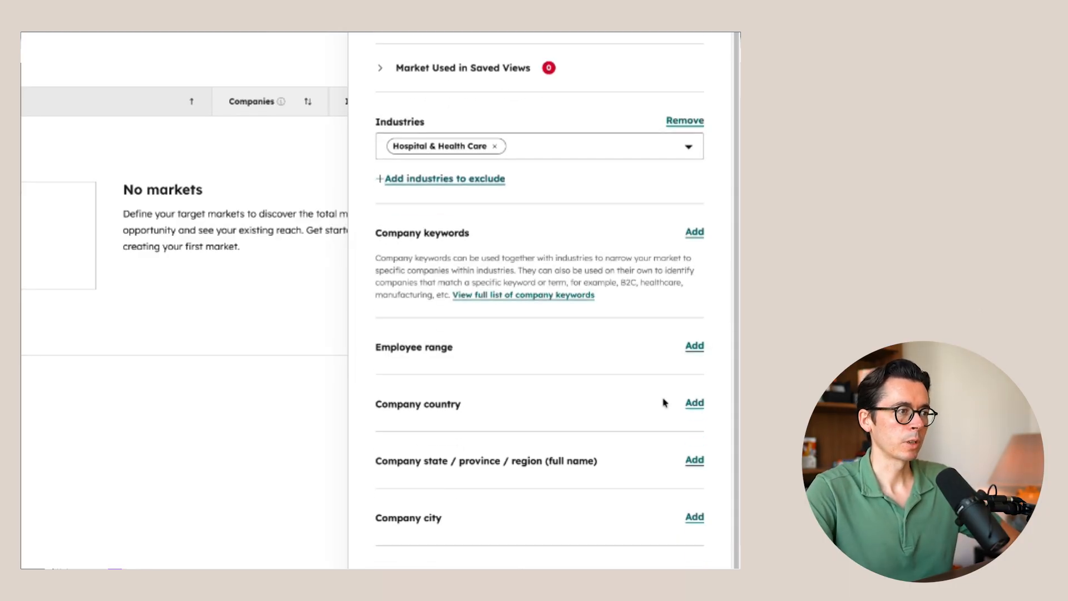
click(694, 396)
scroll(511, 303, down, 2)
click(453, 323)
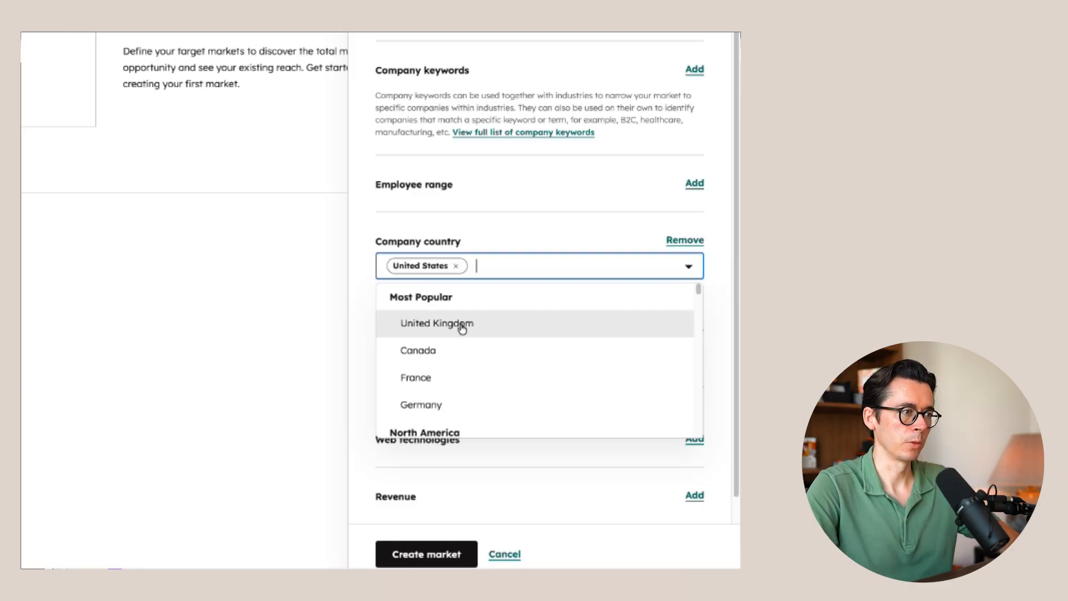
click(445, 349)
click(474, 218)
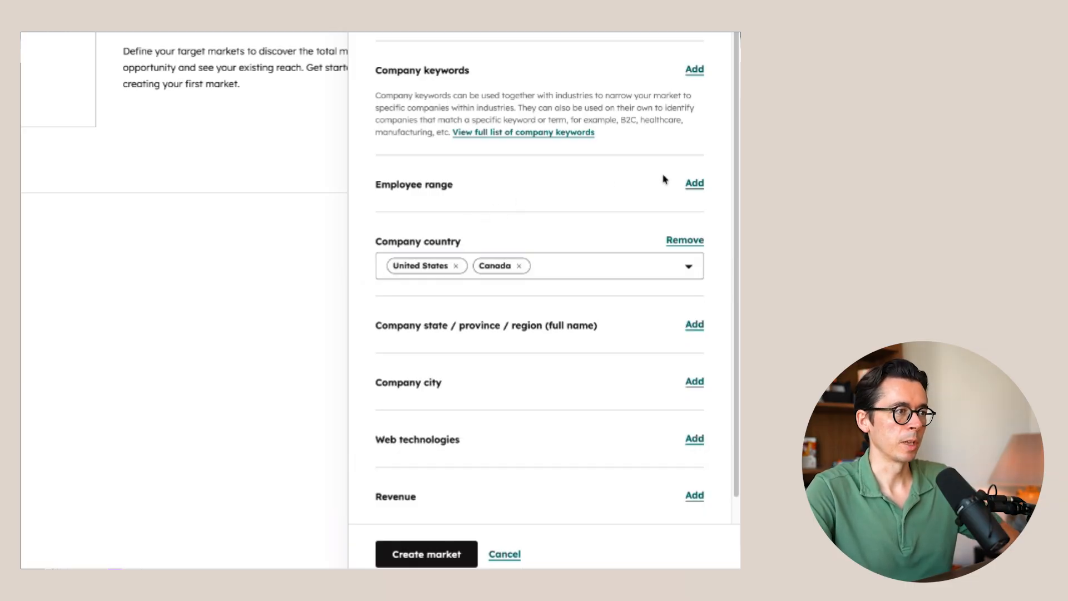
- Set the market's employee range to 11 to 50 and check the number of identified companies
click(693, 183)
click(413, 269)
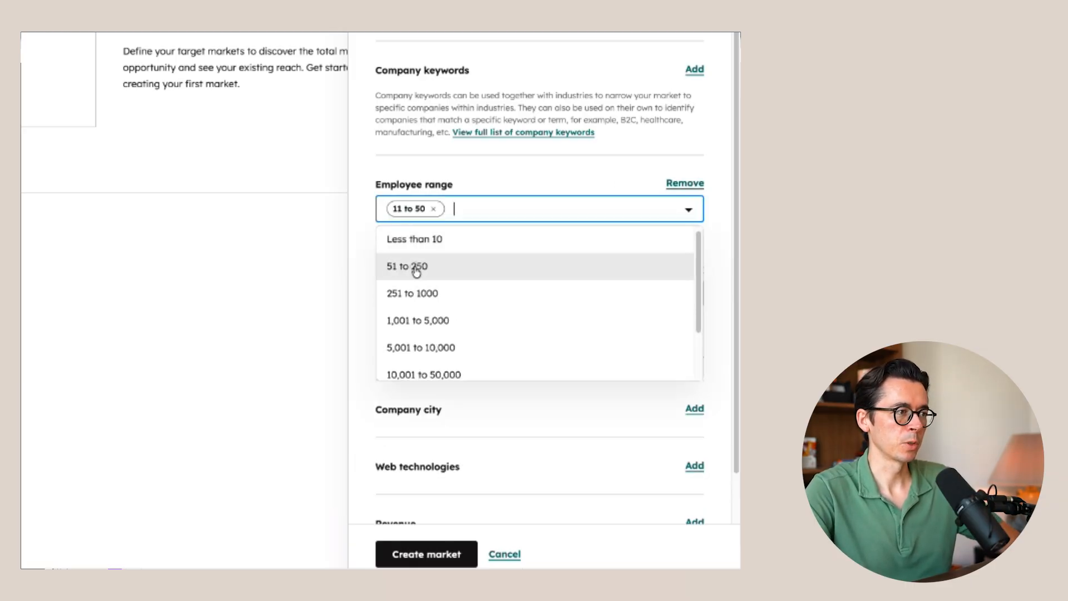
click(486, 170)
scroll(487, 170, up, 7)
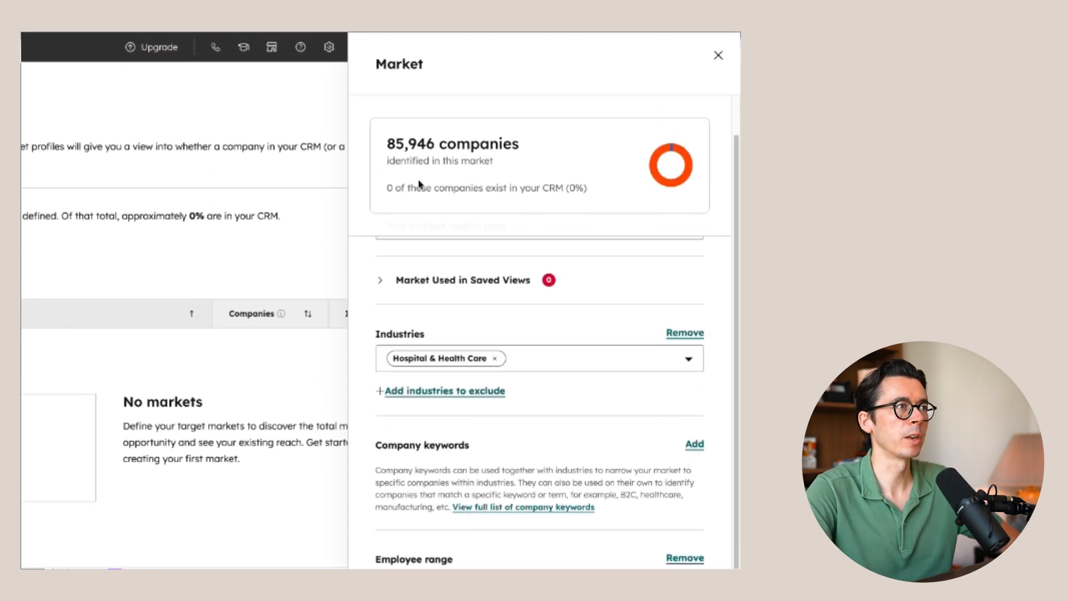
- Limit the market's company state or region to New York and Florida, and check the number of identified companies
scroll(544, 524, down, 1)
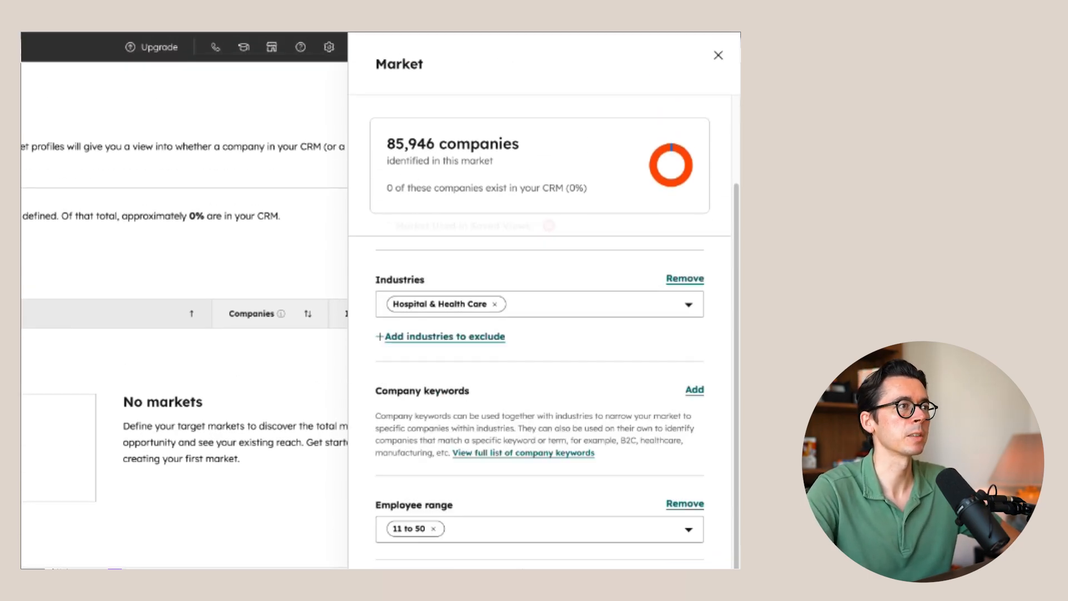
scroll(558, 355, down, 7)
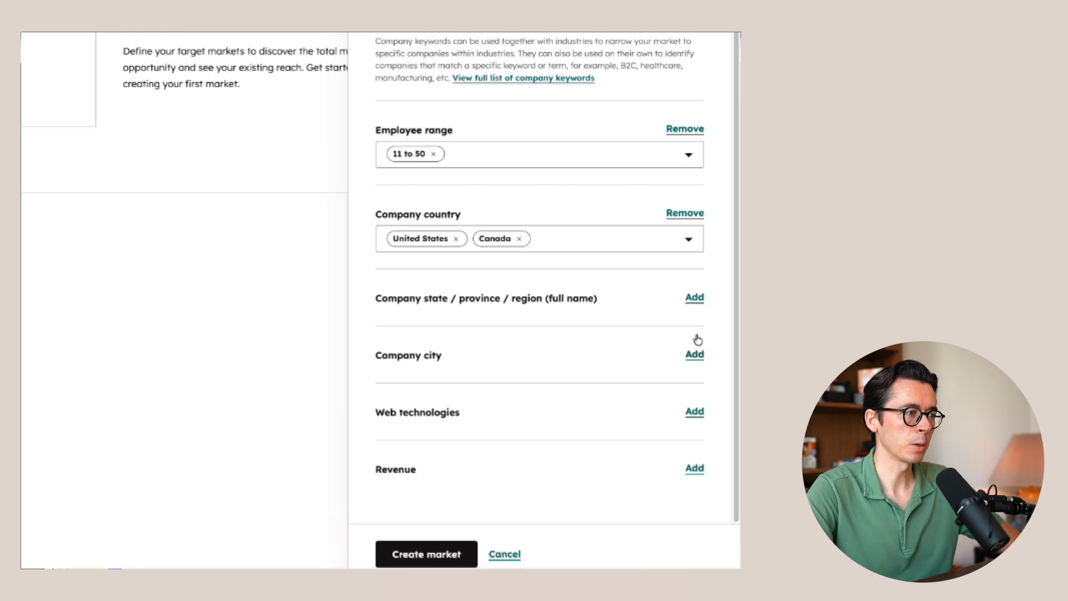
click(694, 297)
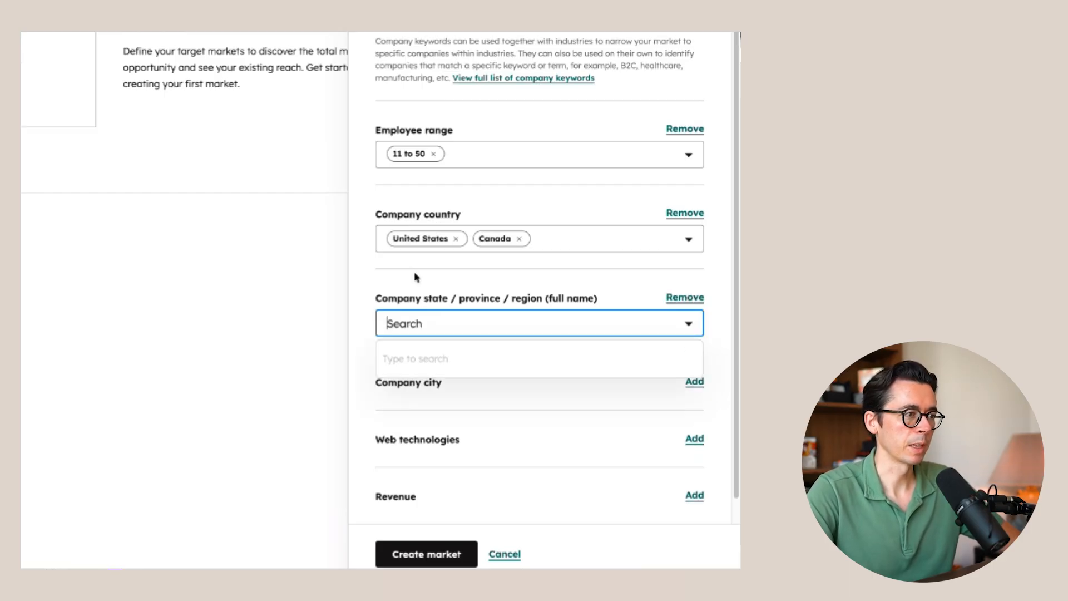
text(New )
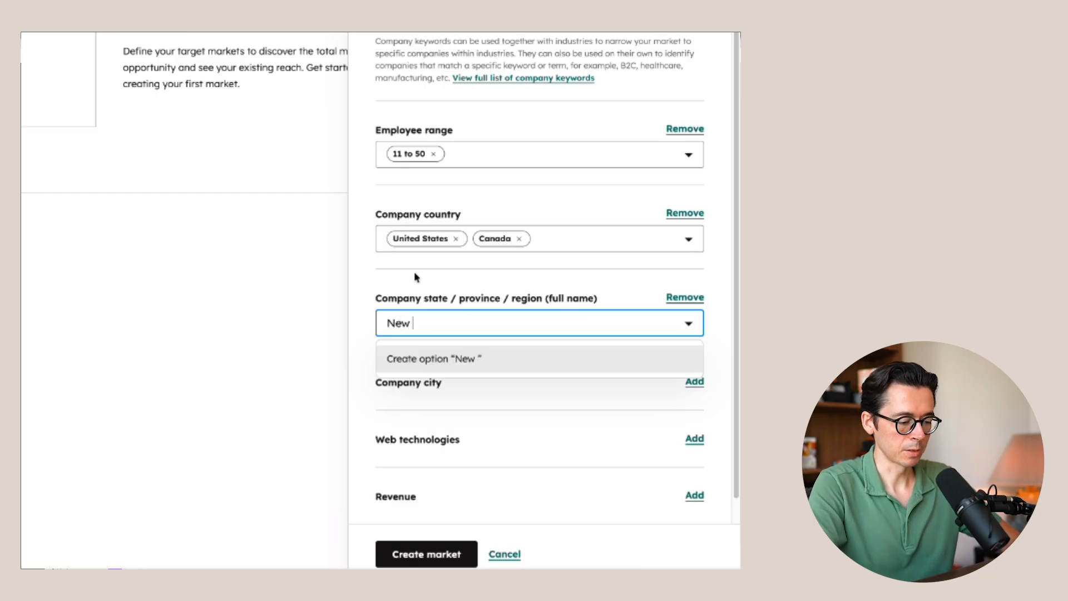
text(York)
key(Return)
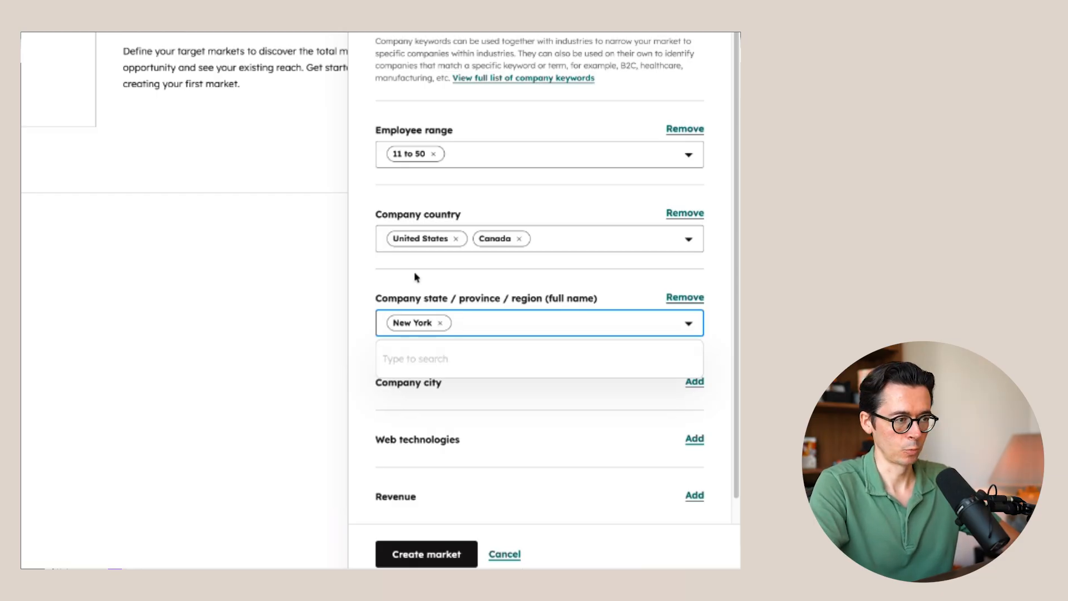
text(Florida)
key(Return)
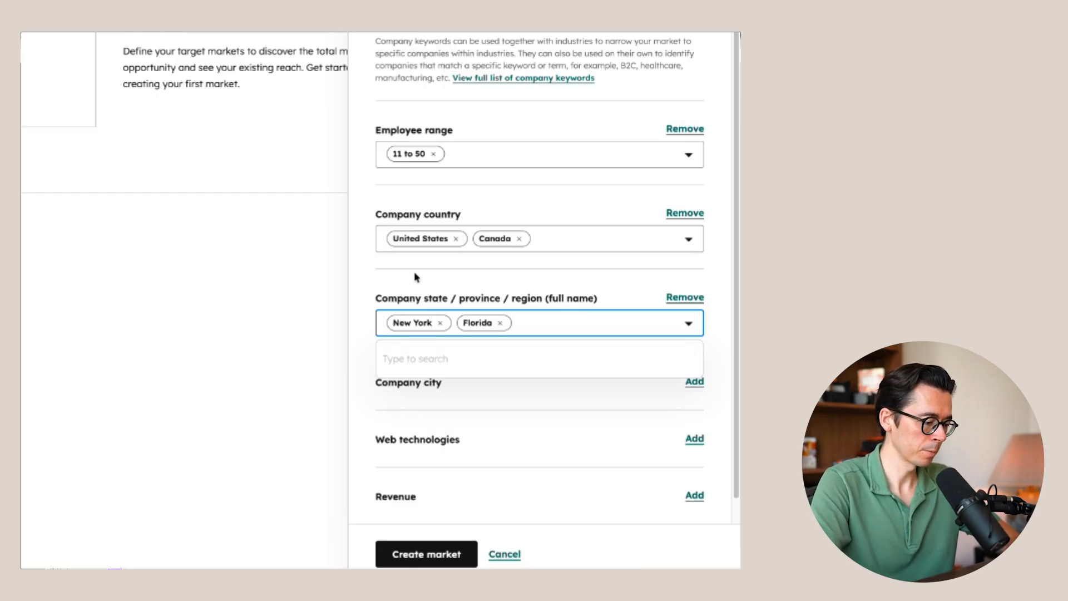
click(381, 276)
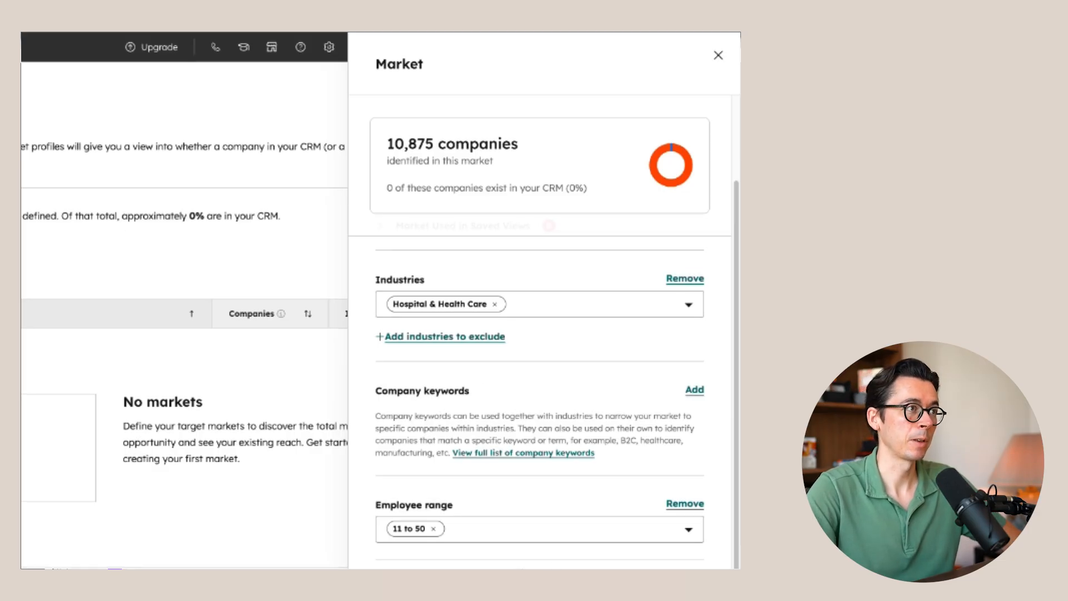
scroll(539, 402, down, 1)
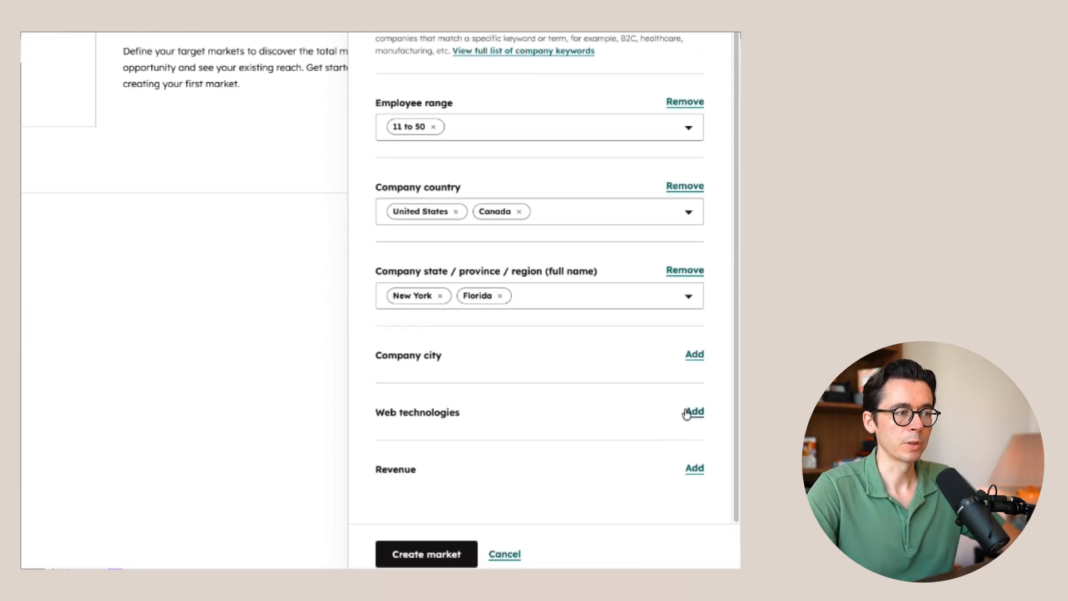
- Limit the market's revenue to $1M-$10M and check the number of identified companies
click(690, 468)
scroll(556, 423, down, 2)
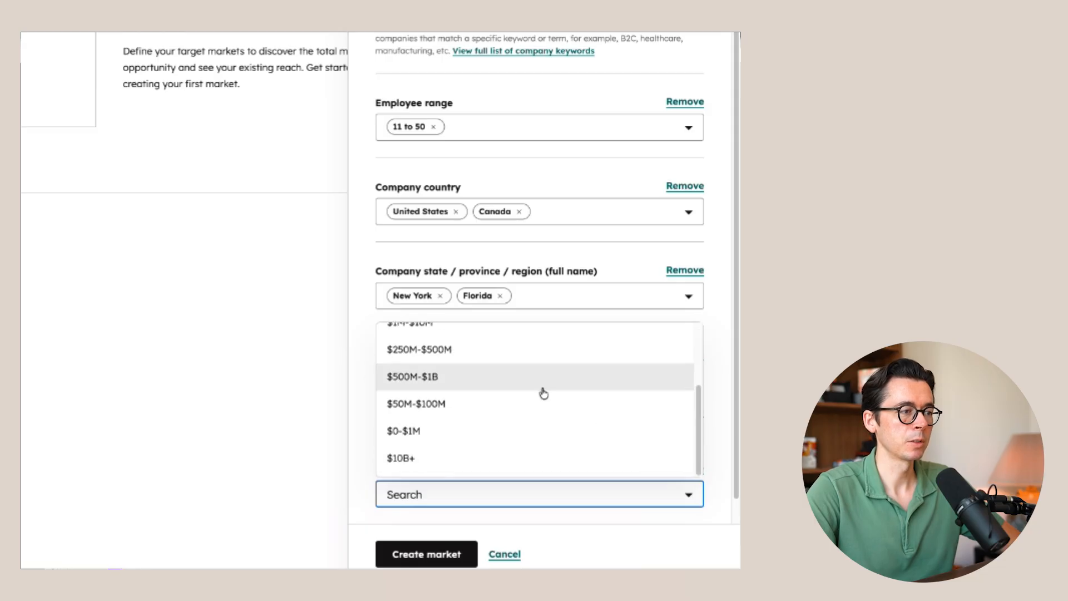
scroll(543, 393, up, 3)
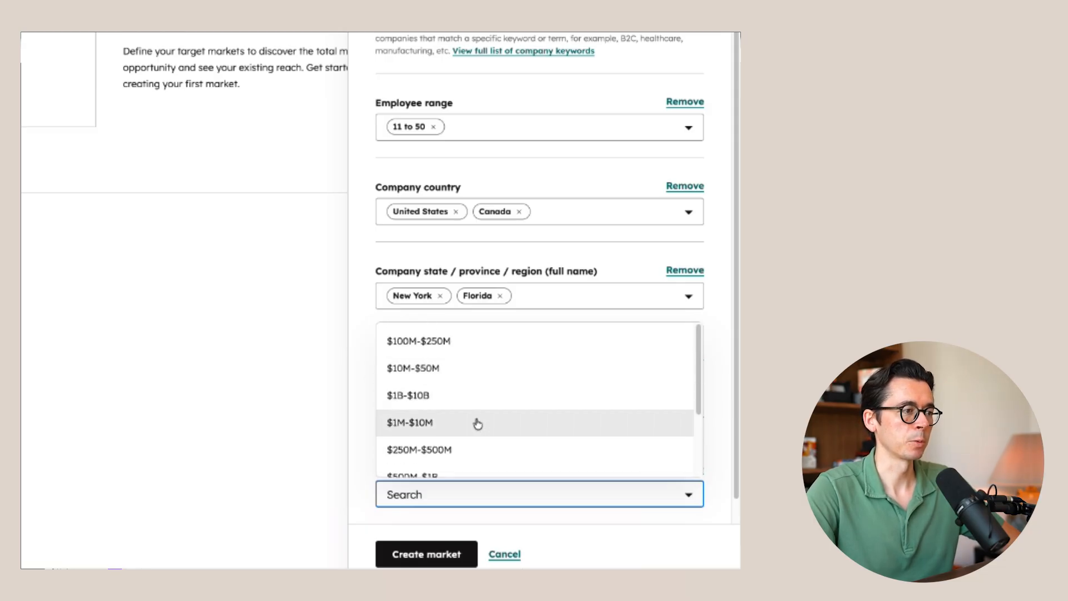
click(424, 424)
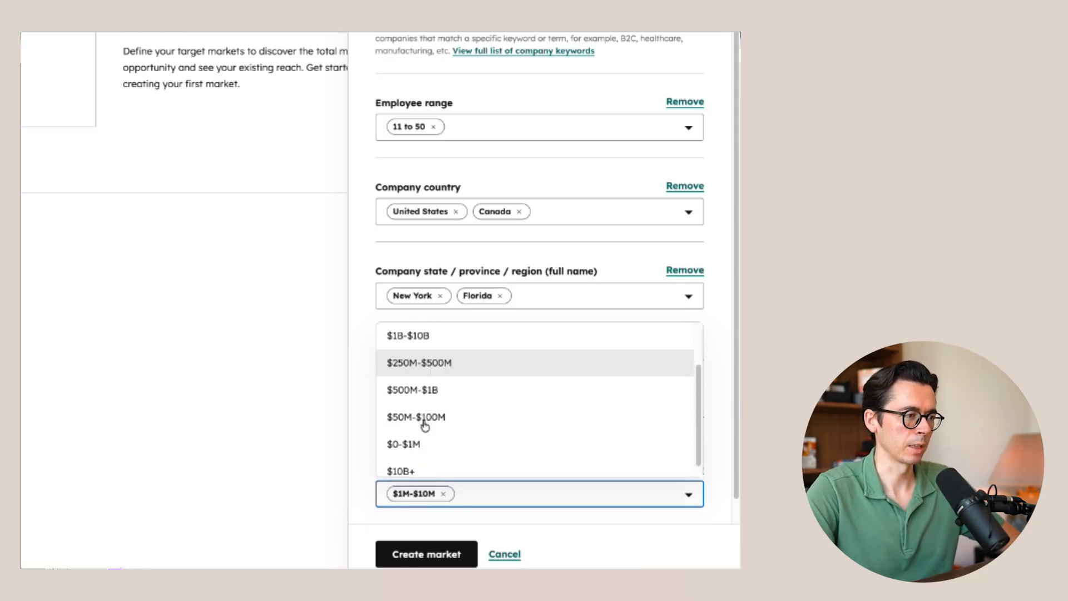
click(368, 367)
scroll(369, 410, up, 6)
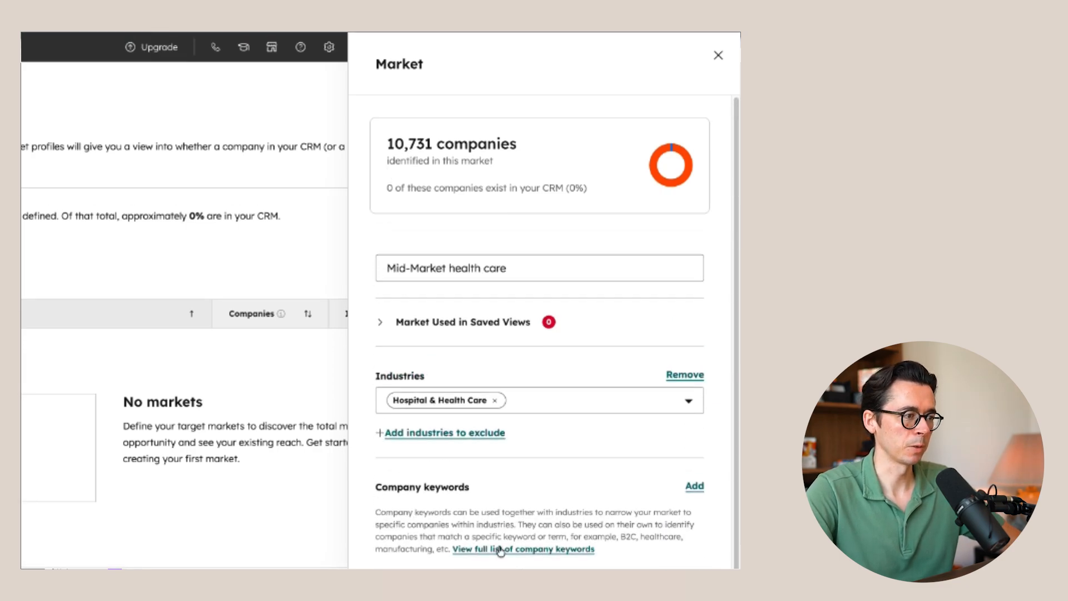
- Add Skin Care as a company keyword for the market and check the number of identified companies
click(691, 487)
scroll(484, 493, down, 5)
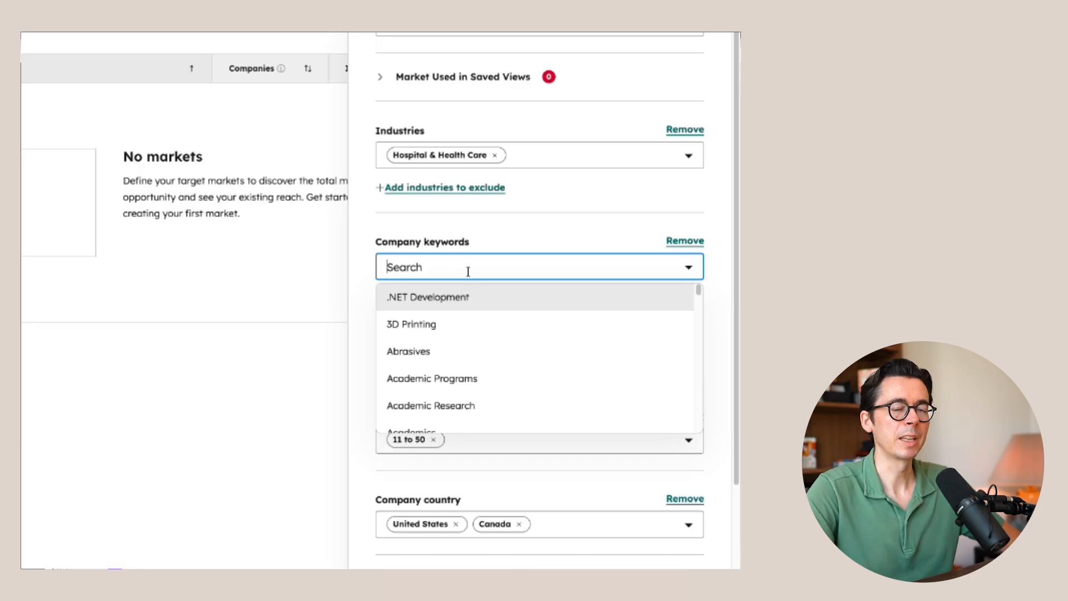
scroll(477, 341, down, 15)
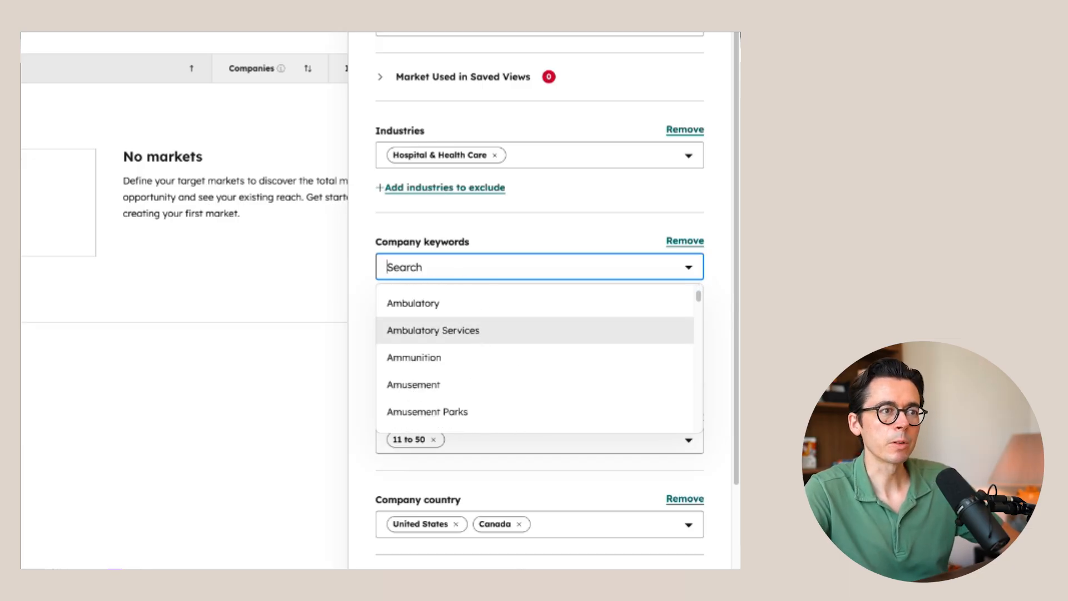
text(ski)
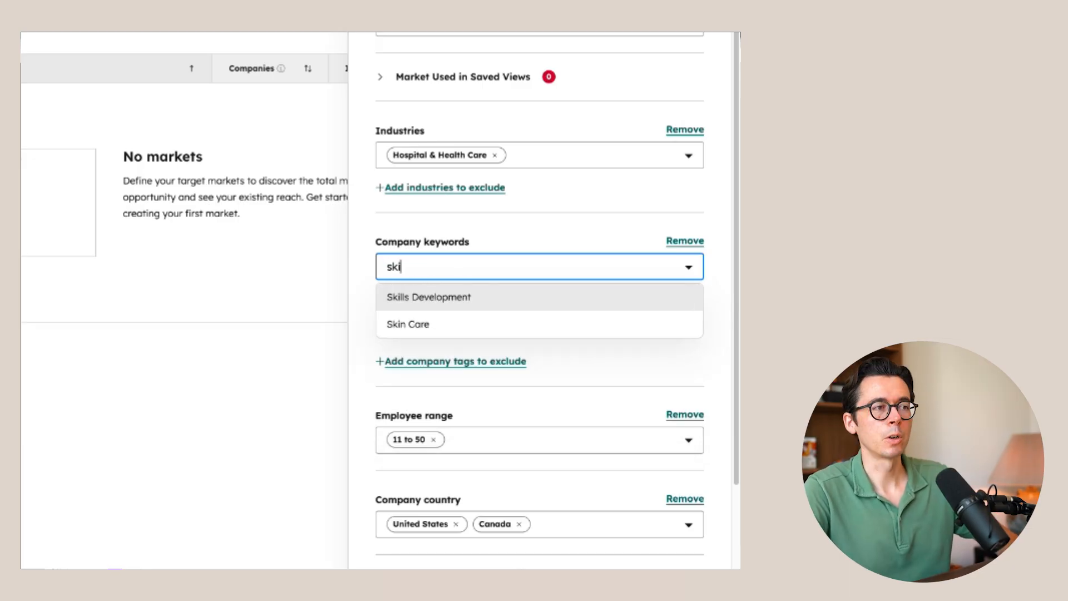
click(545, 326)
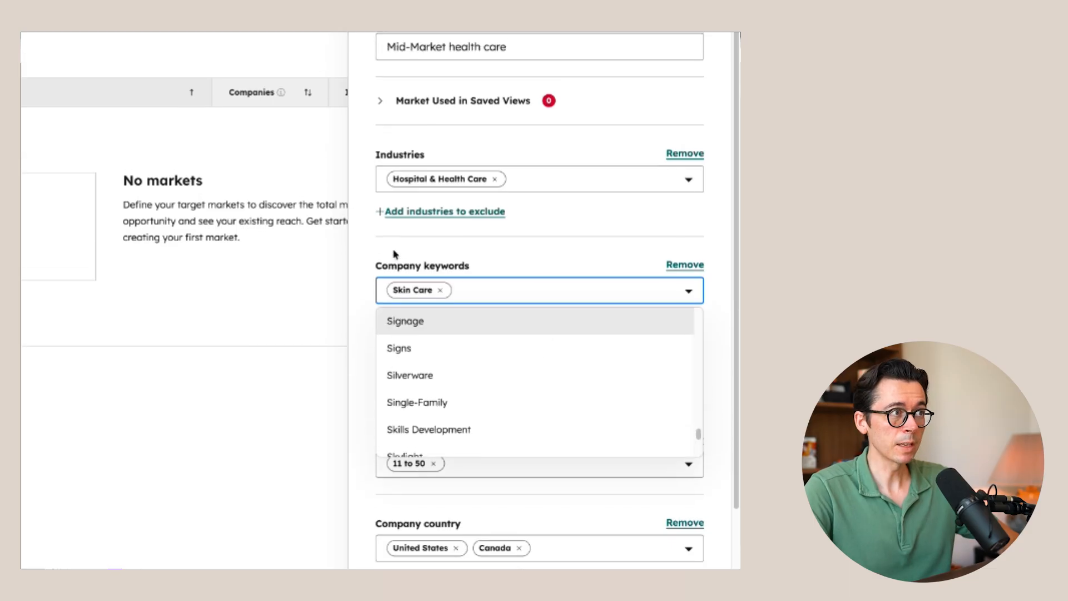
scroll(389, 362, up, 5)
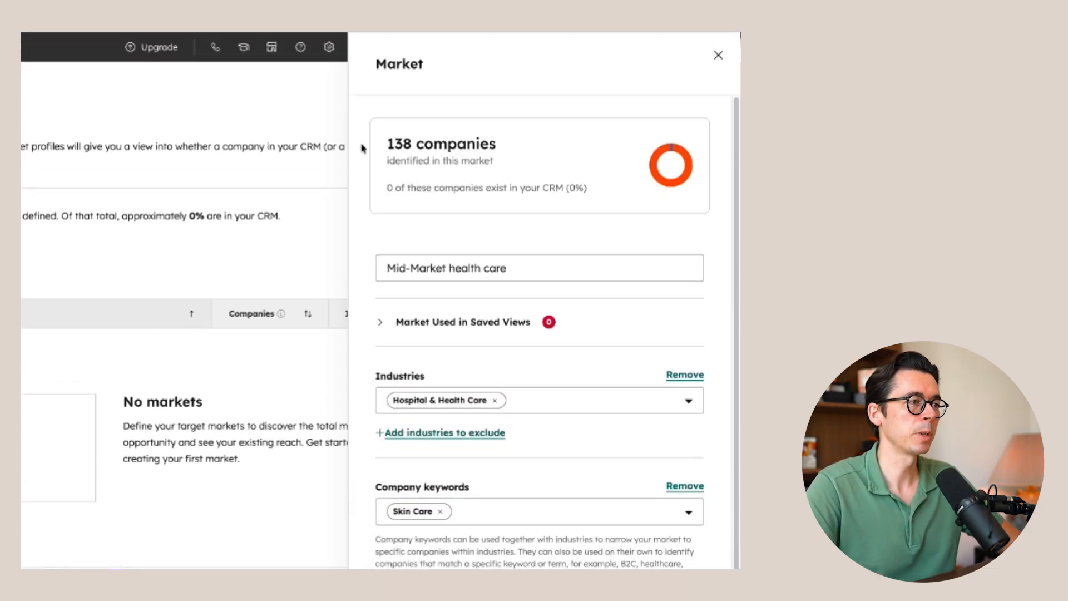
- Add Nutrition Services as a second company keyword and create the Mid-Market health care market
click(484, 511)
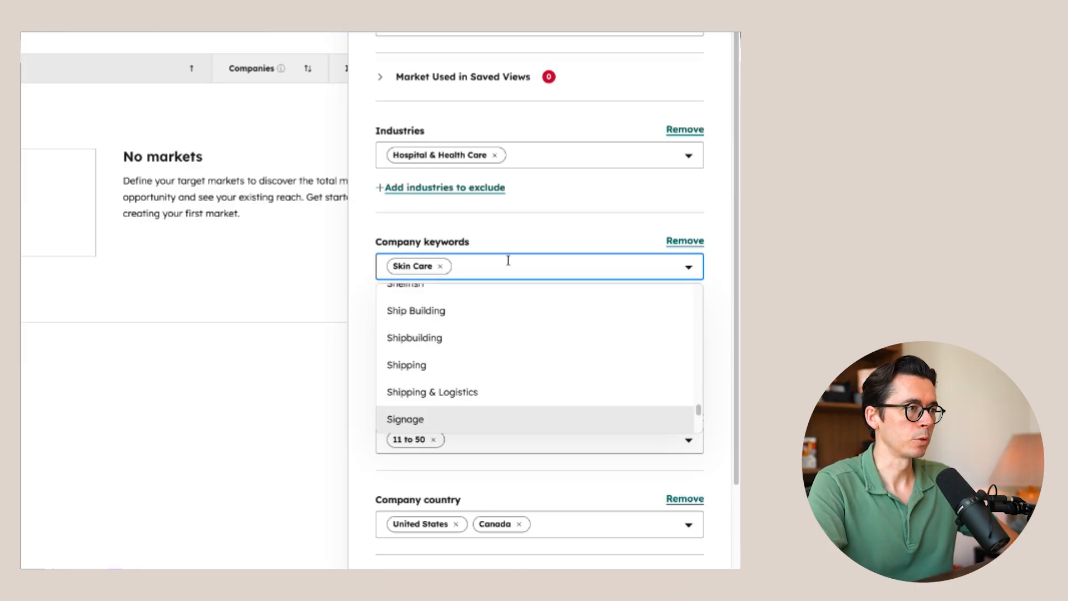
text(nutri)
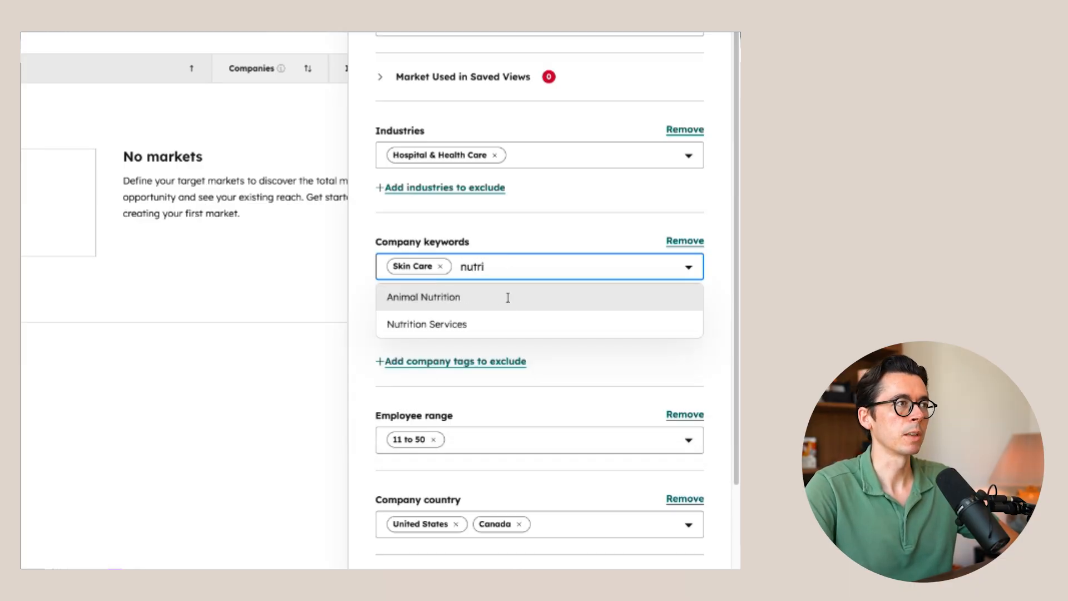
click(445, 328)
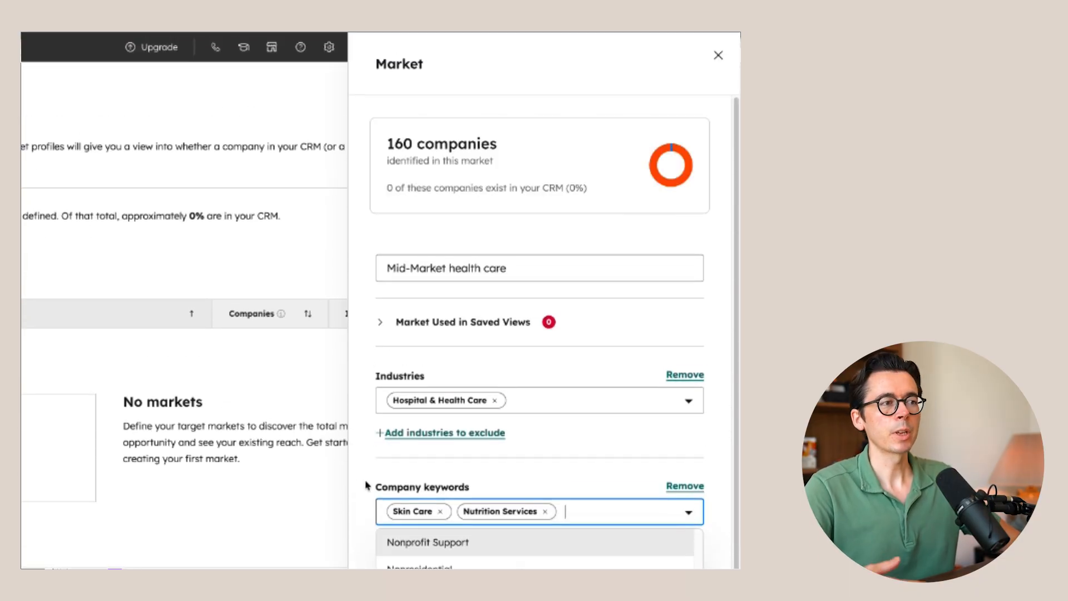
click(368, 485)
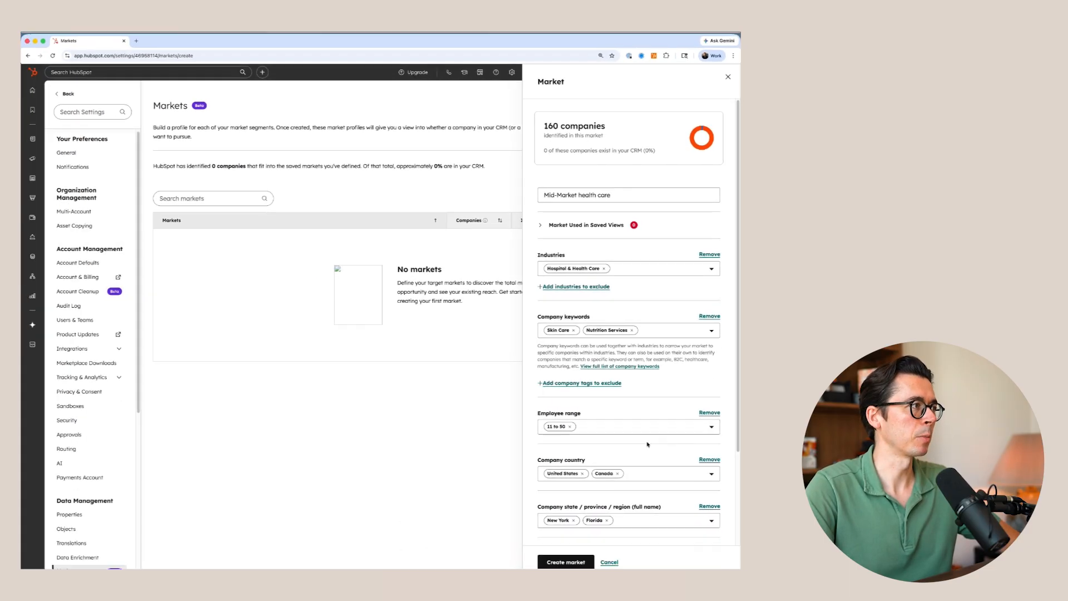
click(565, 561)
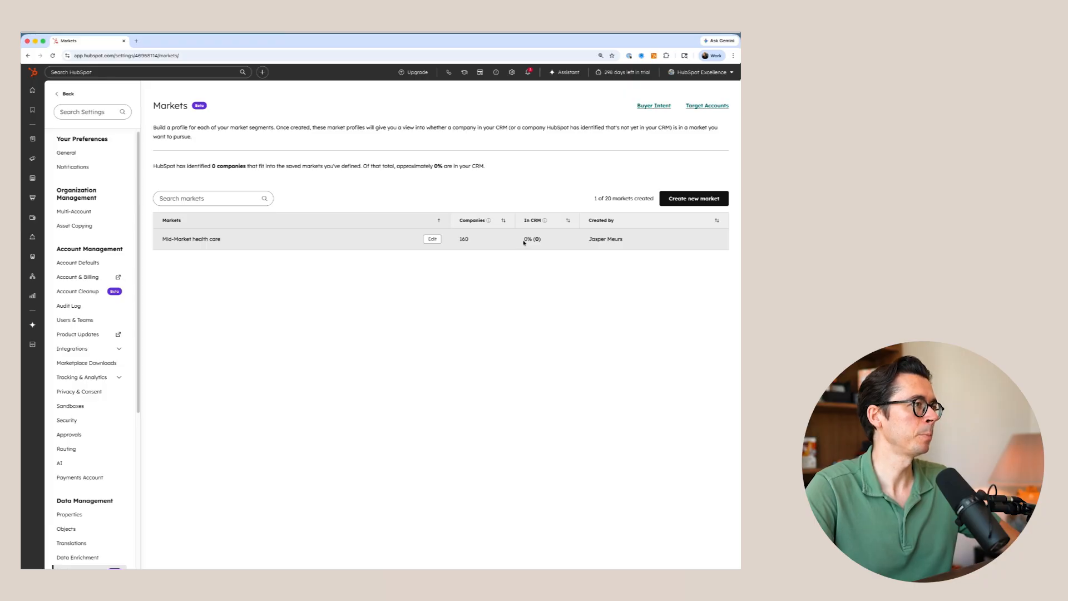
- Open the research view of Buyer Intent and filter its companies to the Mid-Market health care target market
mouse_move(31, 159)
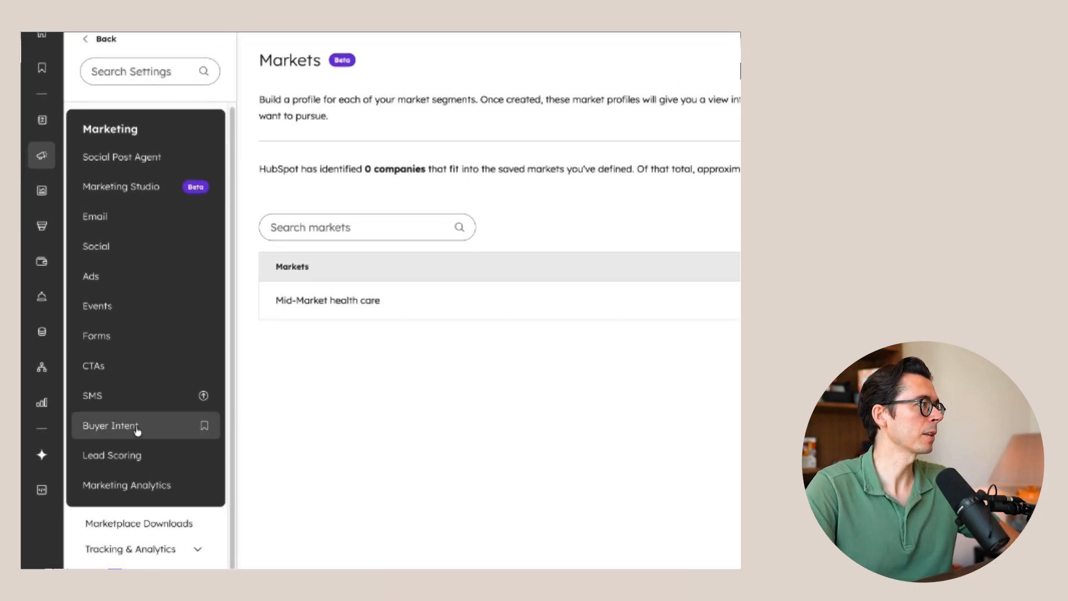
click(137, 430)
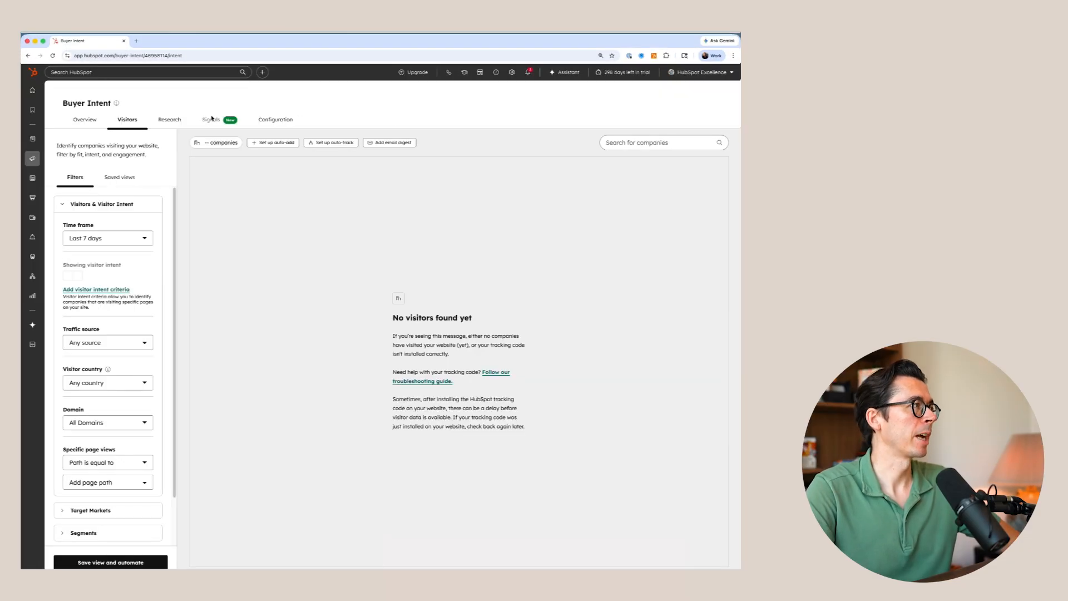
click(169, 120)
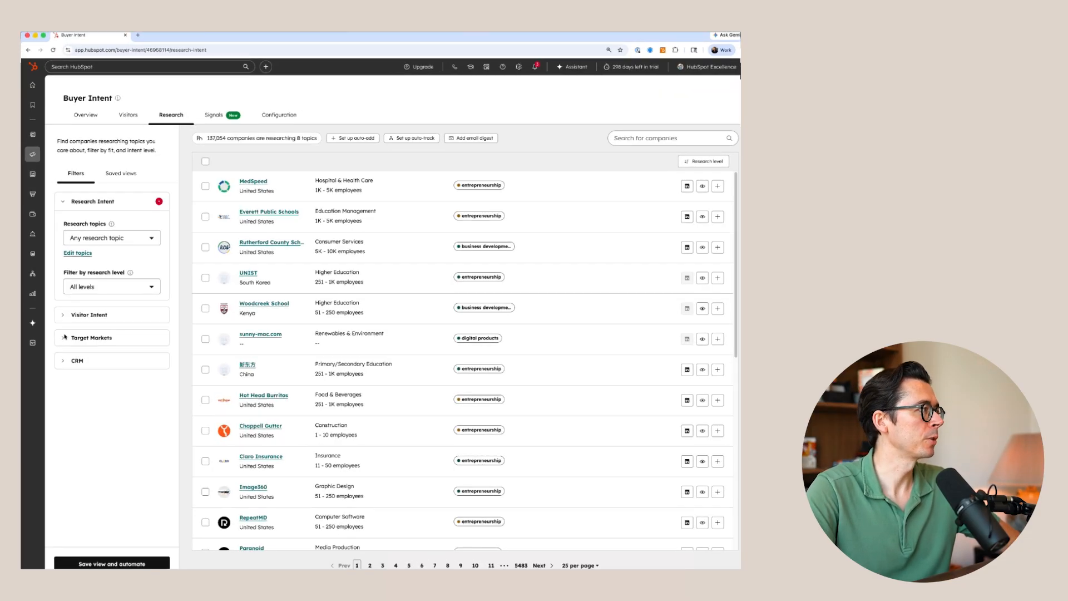
click(62, 339)
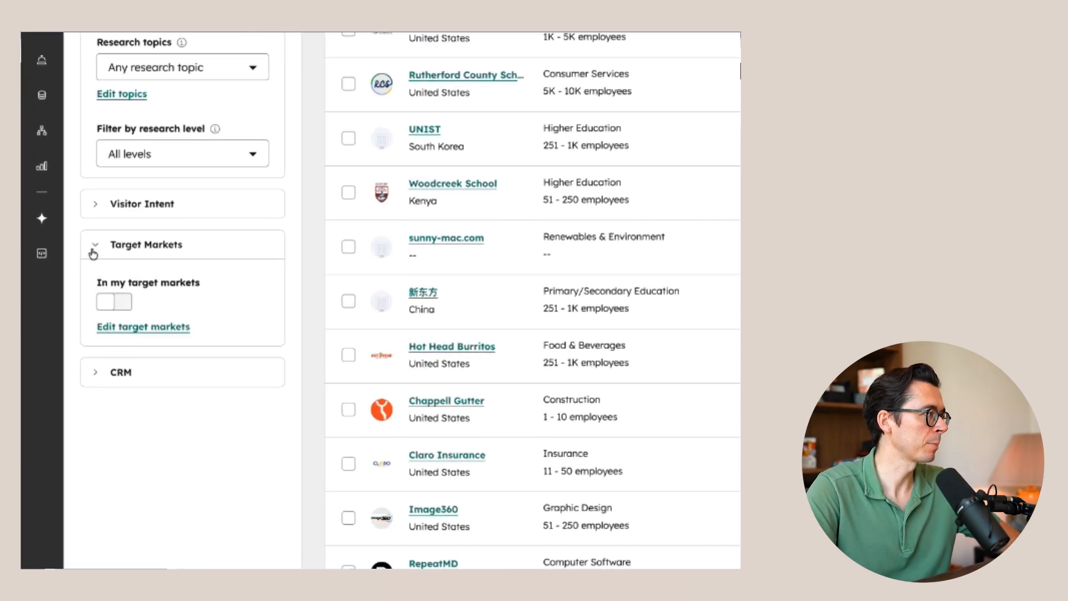
click(119, 307)
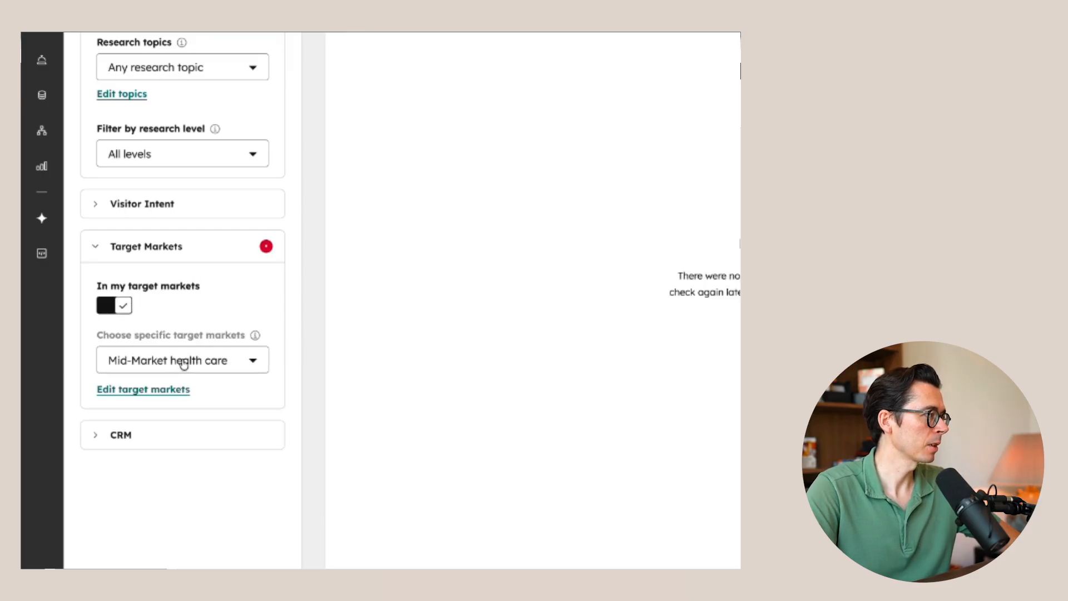
click(184, 363)
click(227, 500)
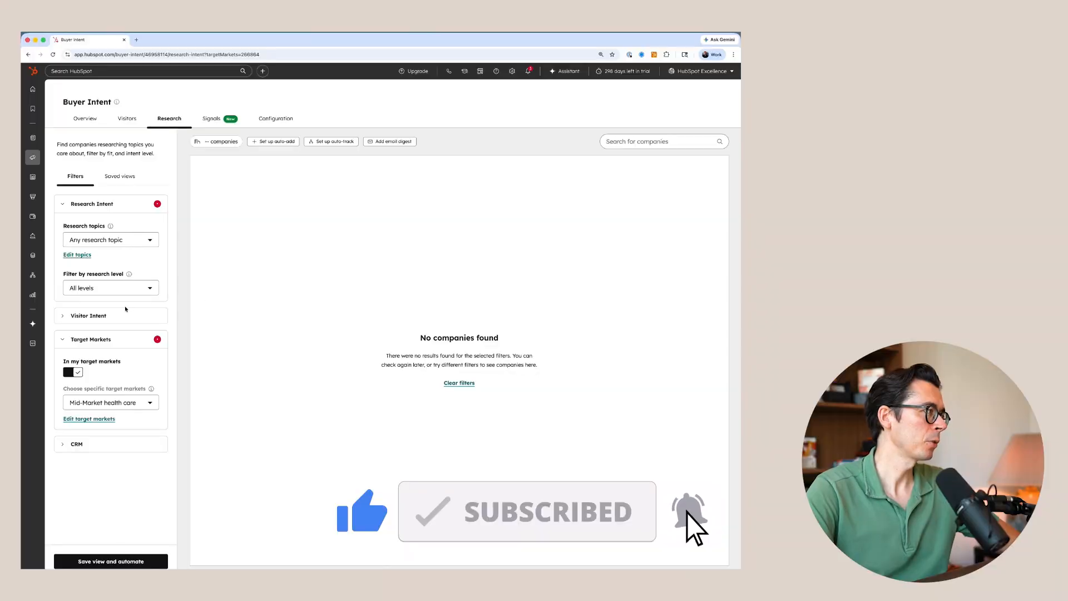
- Start a new custom assistant in Breeze Studio and review its behavior and information access settings
mouse_move(32, 323)
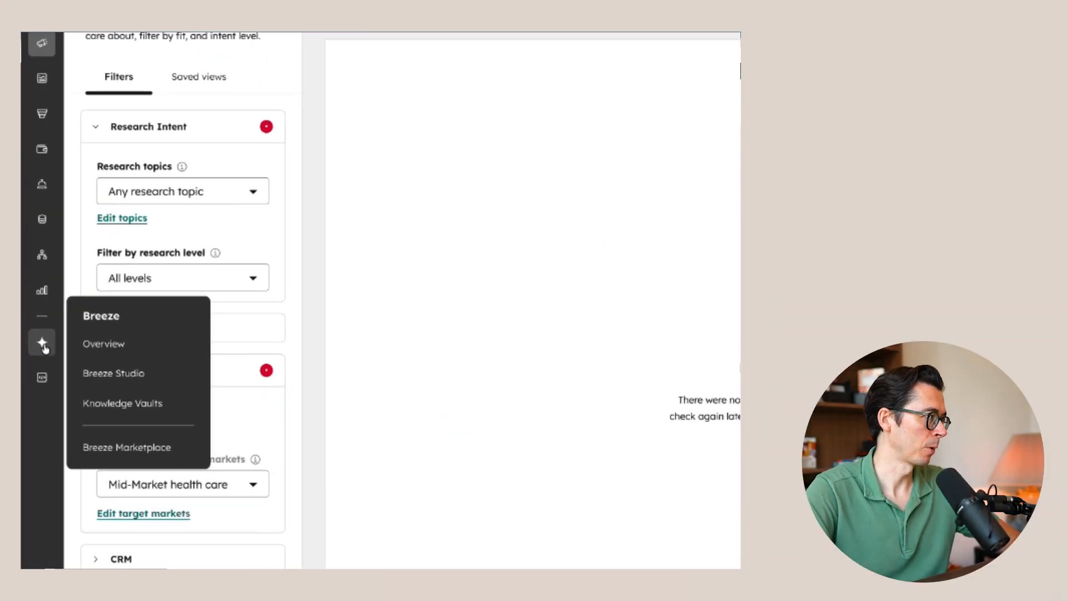
click(111, 375)
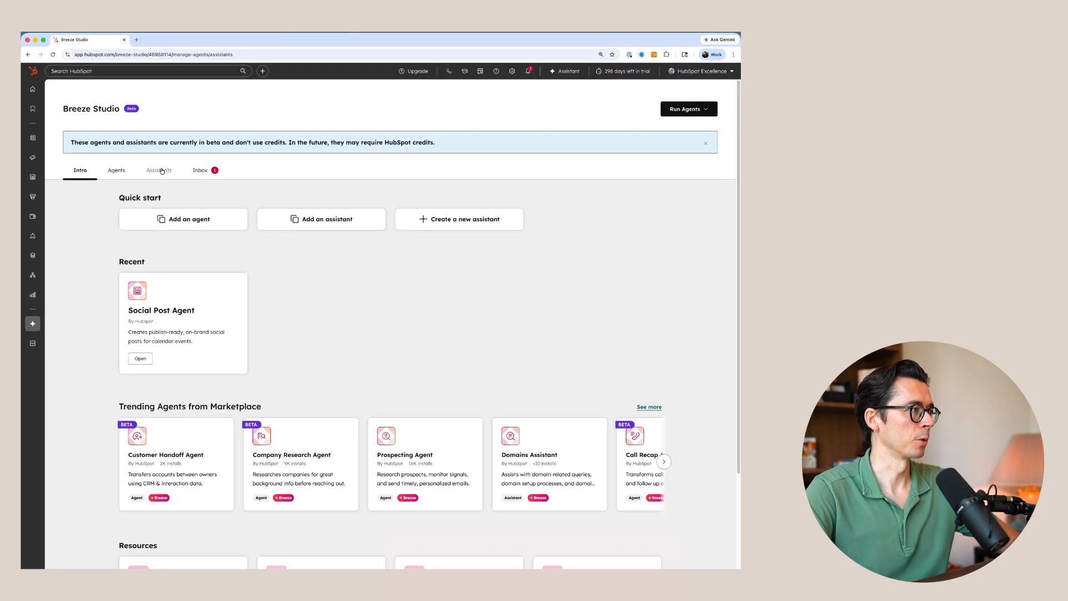
click(161, 171)
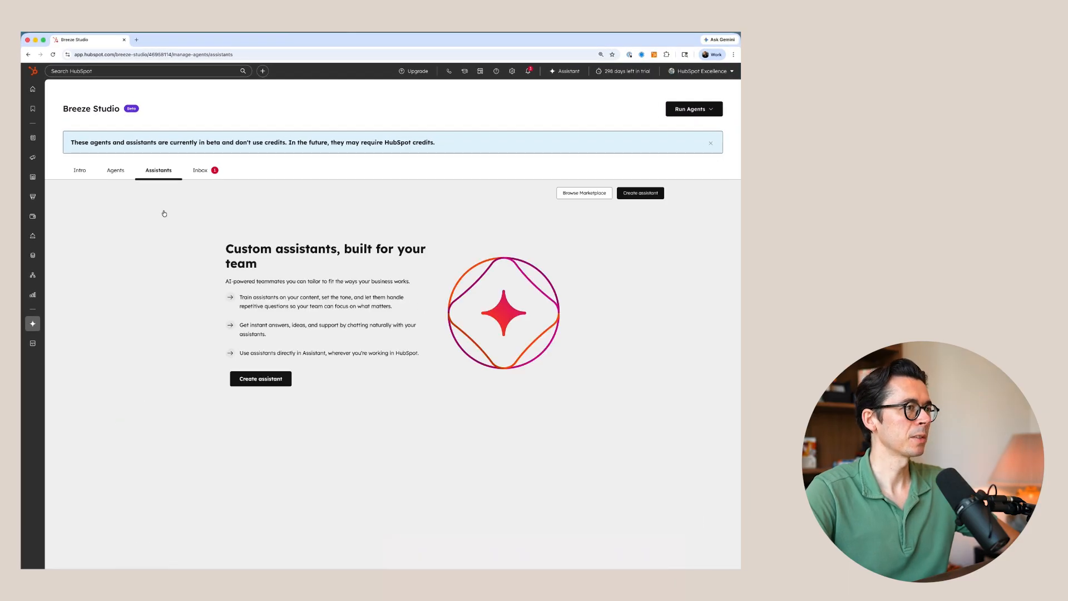
click(266, 378)
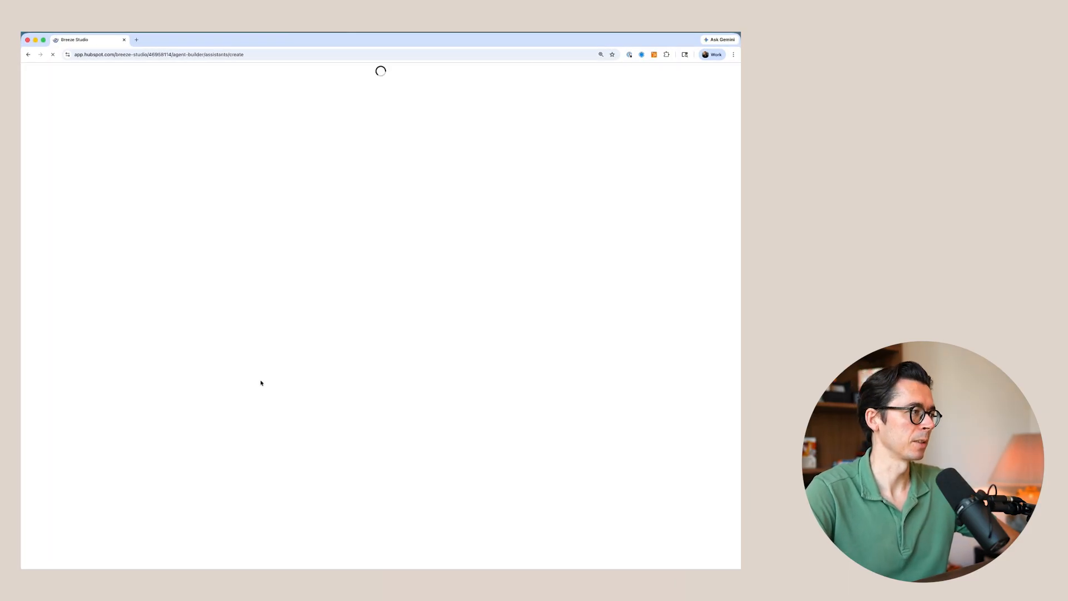
click(452, 112)
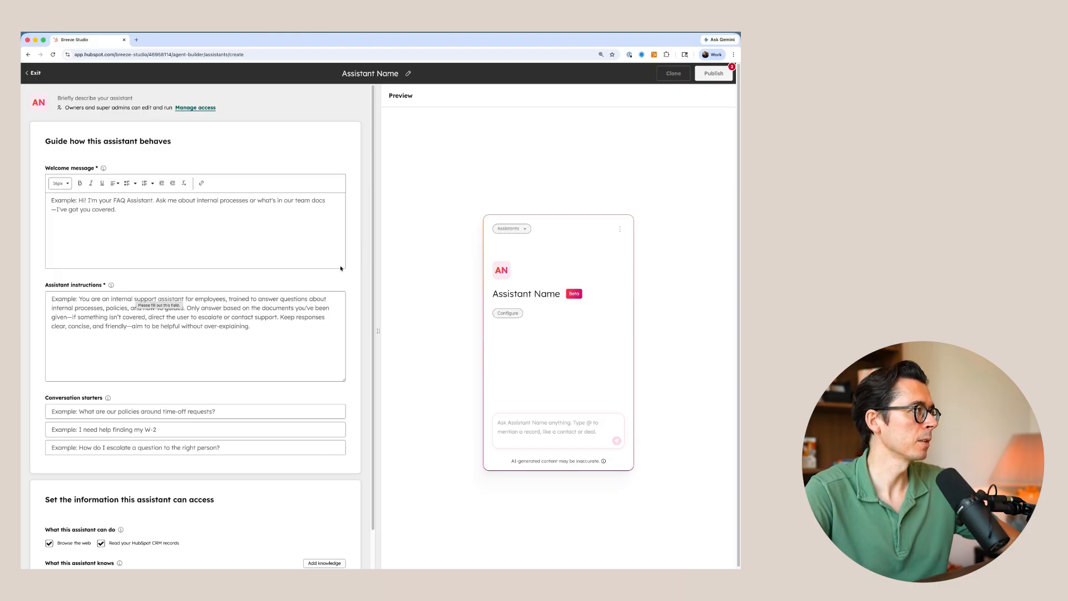
scroll(341, 268, down, 2)
scroll(159, 365, up, 2)
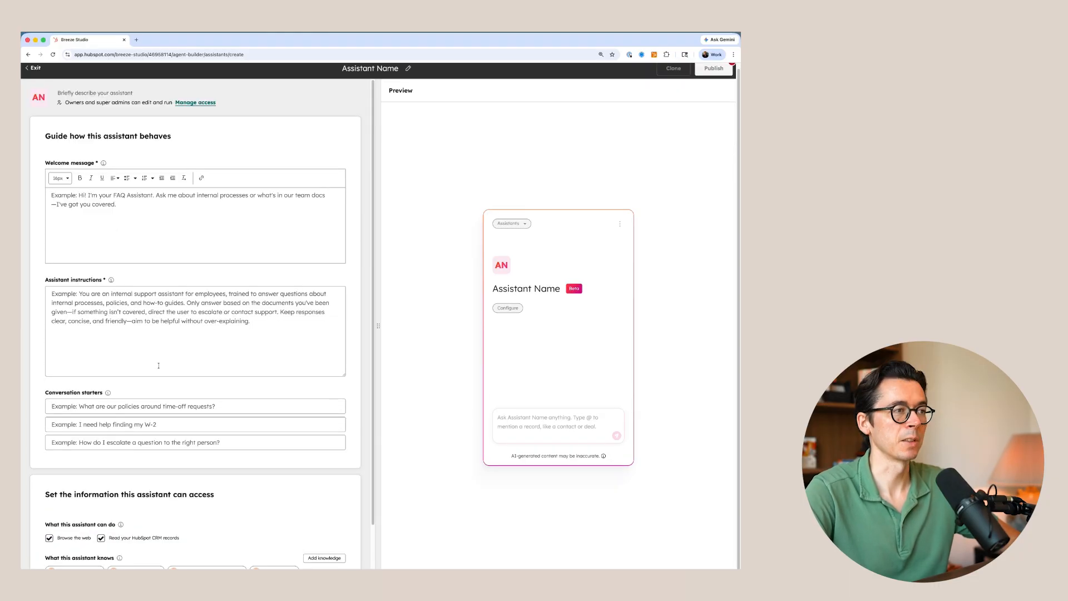